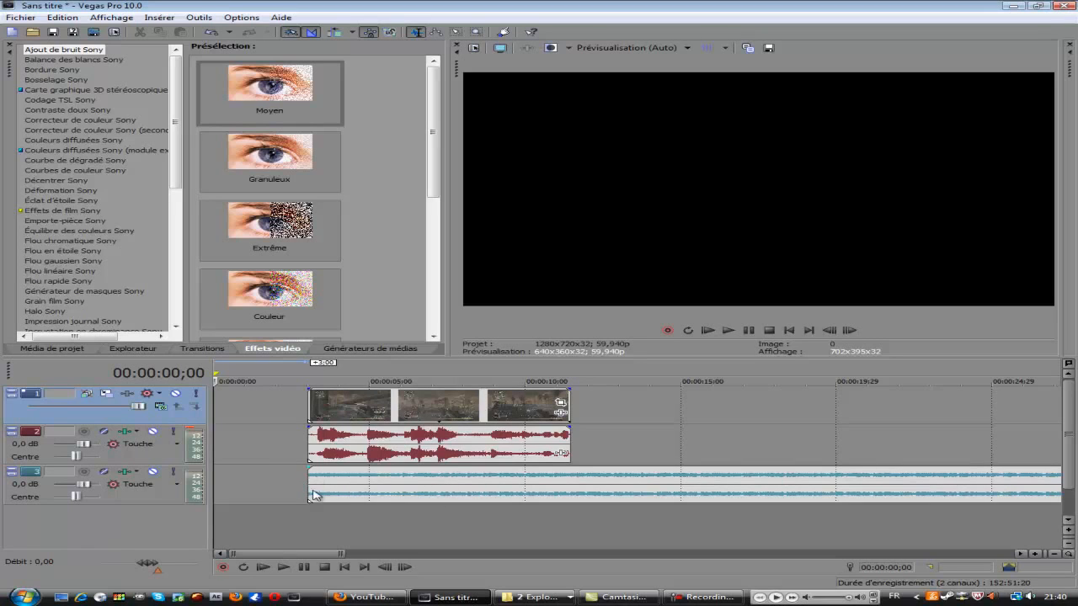
# Step: Test lower and higher audio levels on the game clip, and play the timeline from the clip's start
pyautogui.click(307, 399)
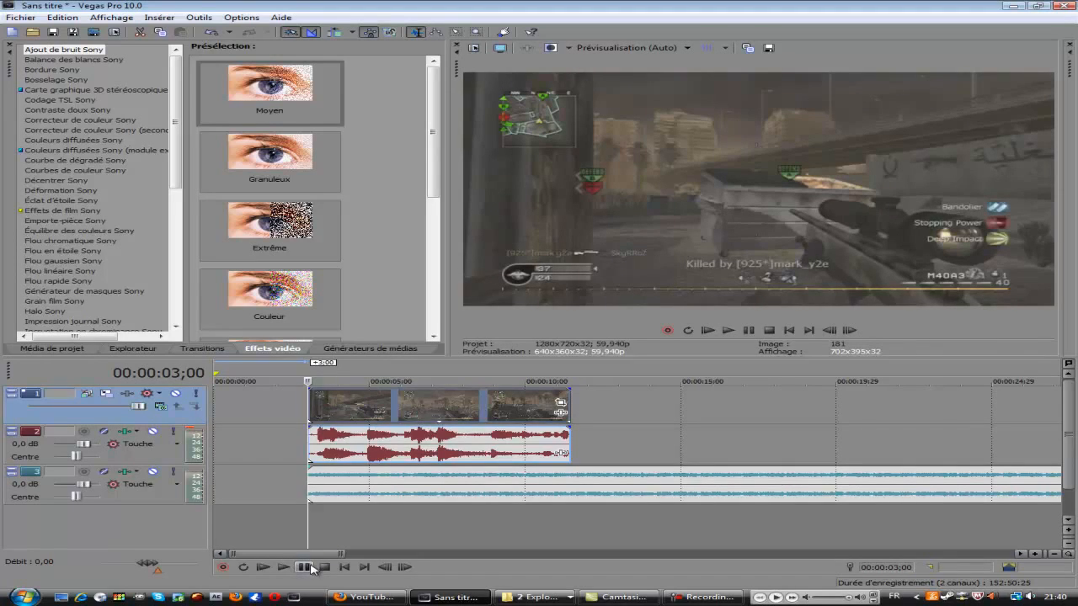
pyautogui.moveTo(439, 431); pyautogui.dragTo(449, 461)
pyautogui.moveTo(360, 459); pyautogui.dragTo(364, 426)
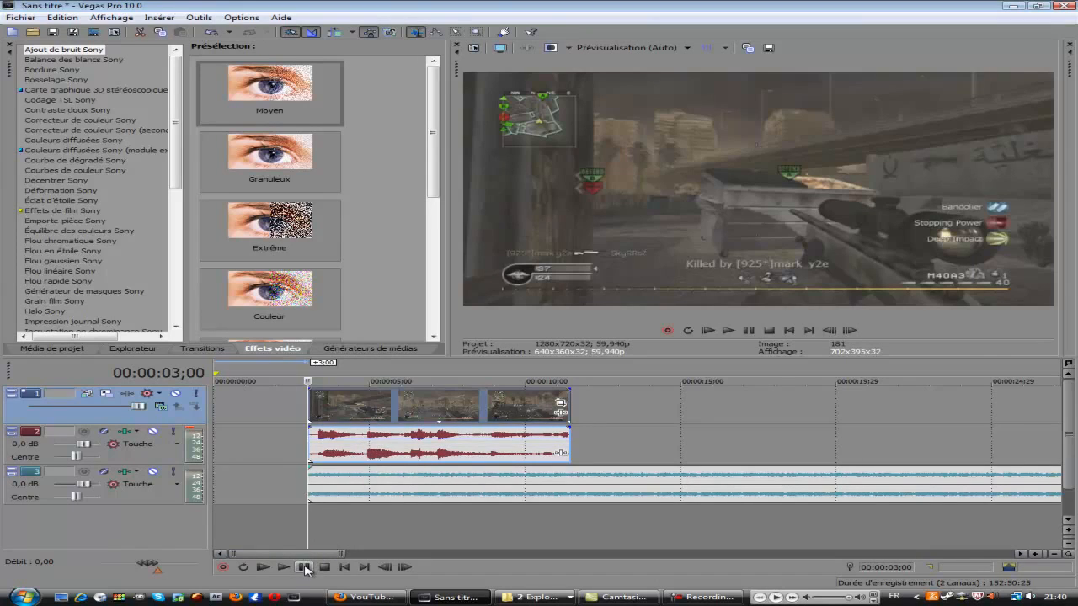
pyautogui.click(305, 569)
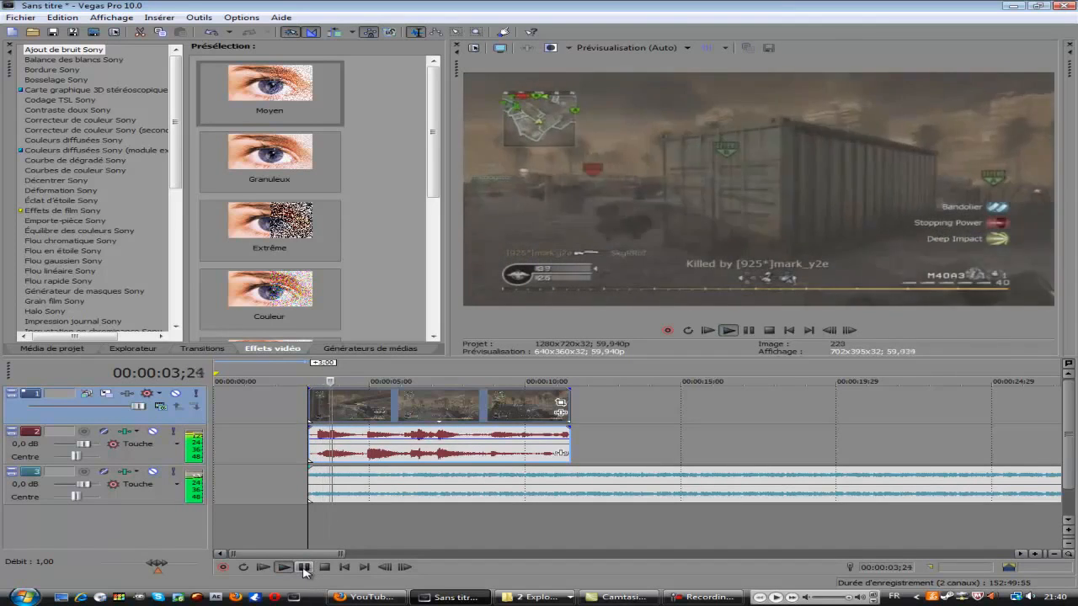
# Step: Move the music past the video clip's end to hear the game audio alone, and return it to the clip's start
pyautogui.moveTo(311, 497); pyautogui.dragTo(597, 492)
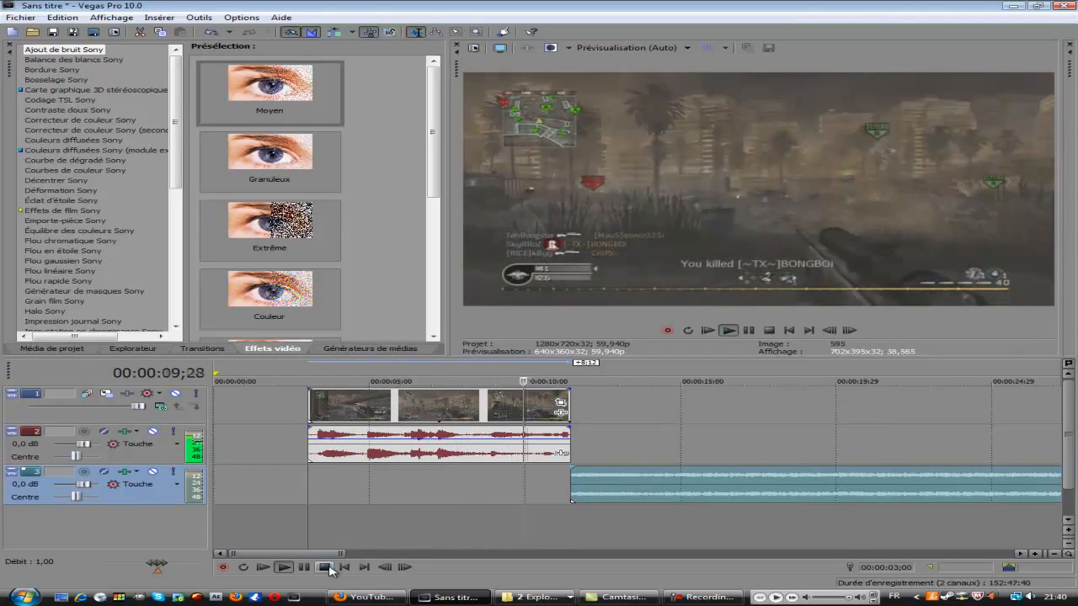
pyautogui.click(328, 568)
pyautogui.moveTo(620, 480); pyautogui.dragTo(360, 483)
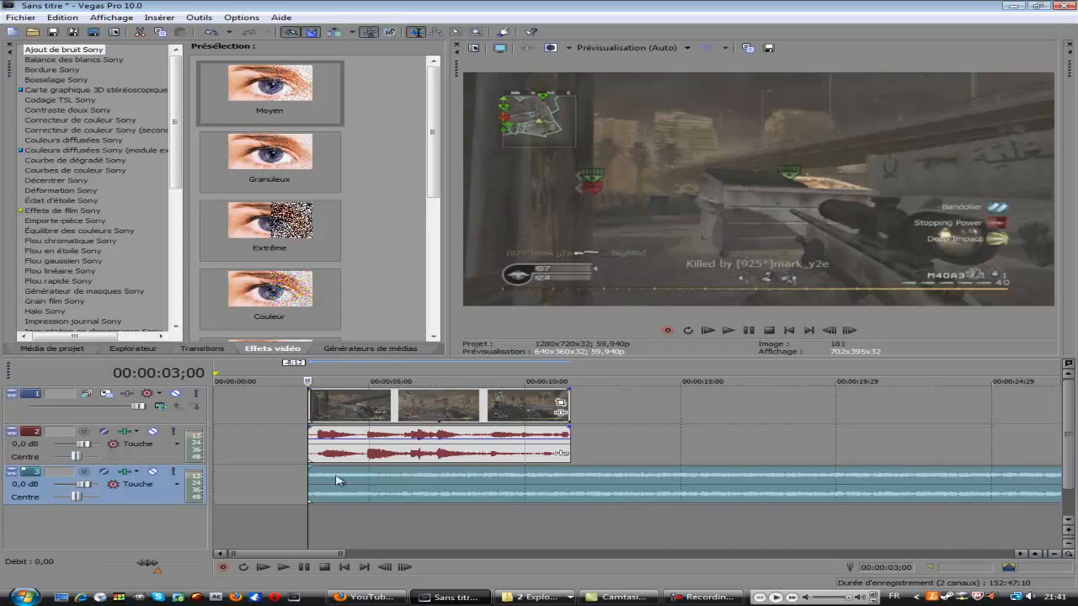
# Step: Move the music event so it starts at 00:00:12;24, and play it on its own from there
pyautogui.moveTo(468, 479); pyautogui.dragTo(766, 481)
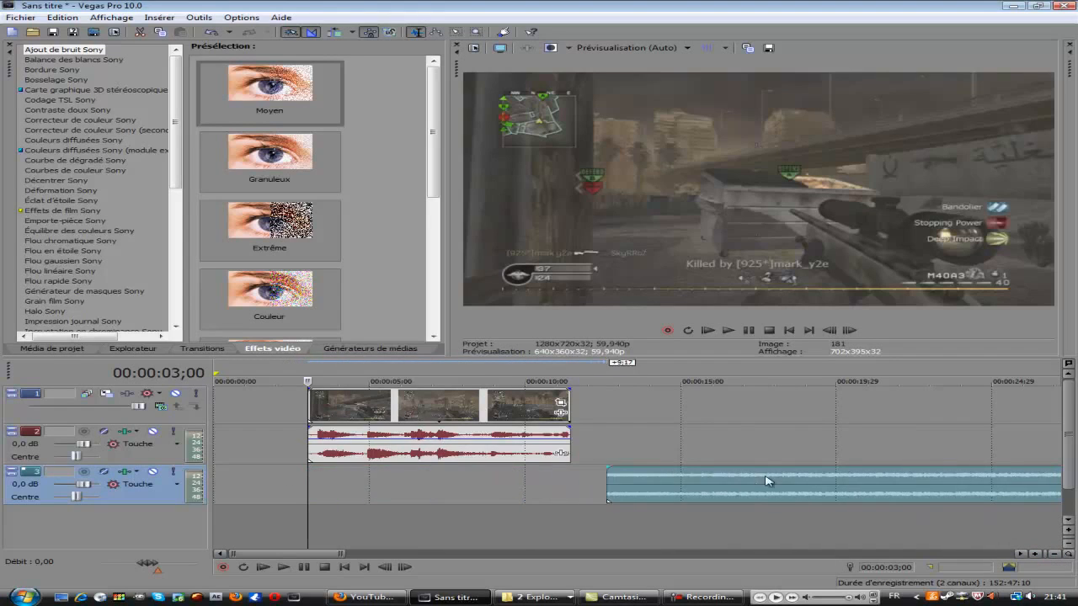
pyautogui.click(614, 486)
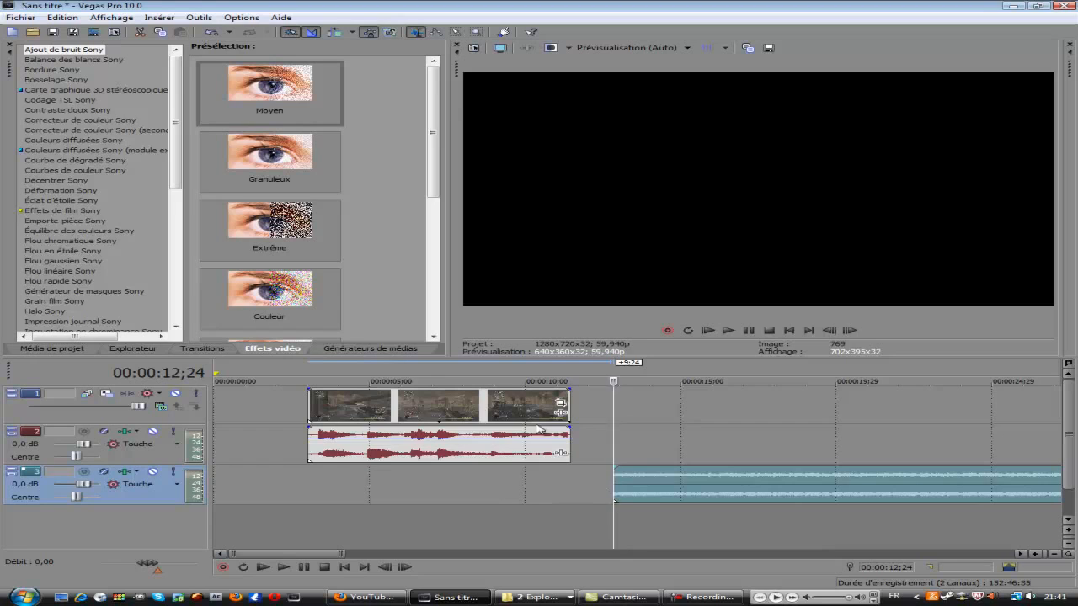
pyautogui.moveTo(303, 556); pyautogui.dragTo(310, 556)
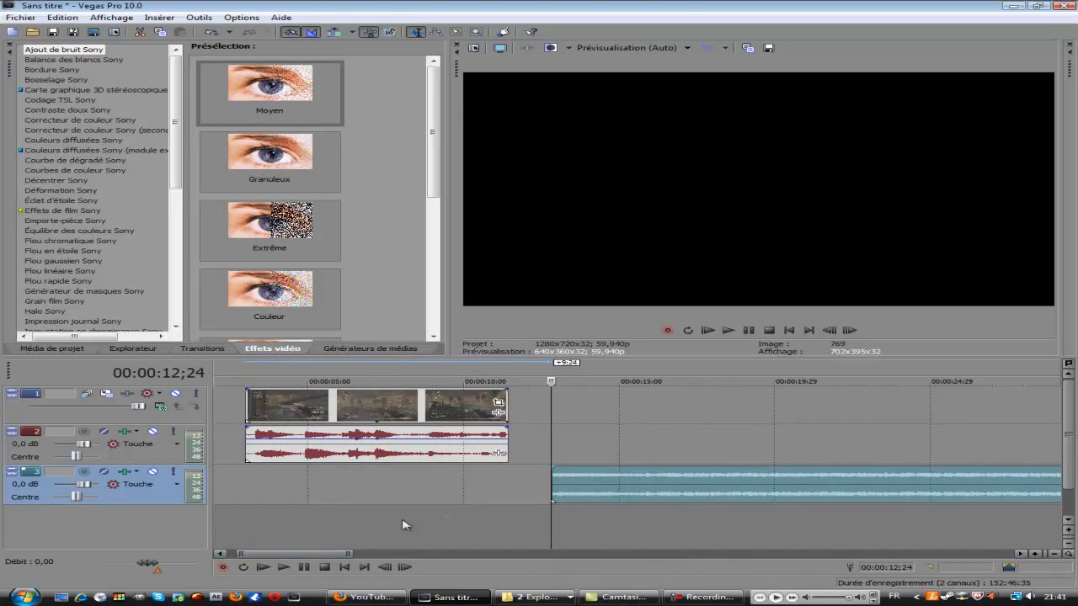
pyautogui.click(306, 568)
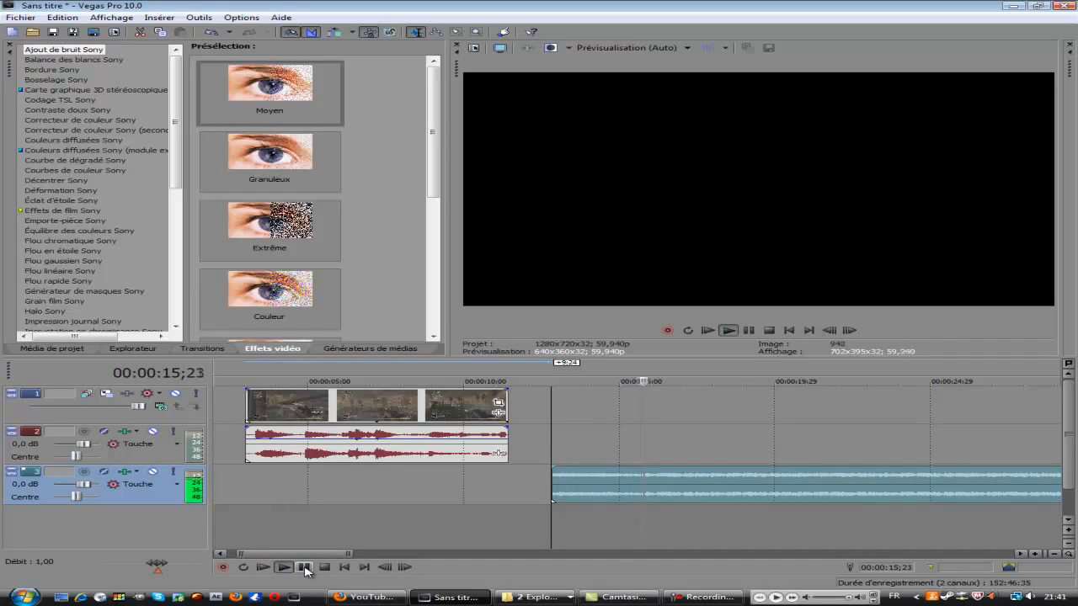
pyautogui.click(304, 568)
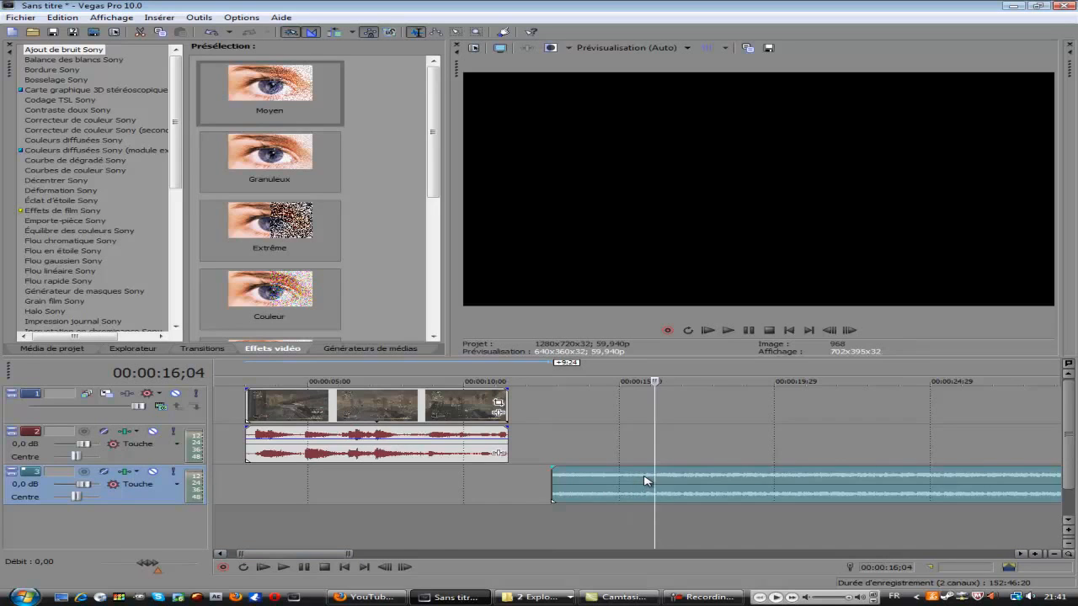
# Step: Inspect the music waveform near 00:00:15;25 and move the music event back to the video clip's start
pyautogui.click(644, 481)
pyautogui.click(1034, 554)
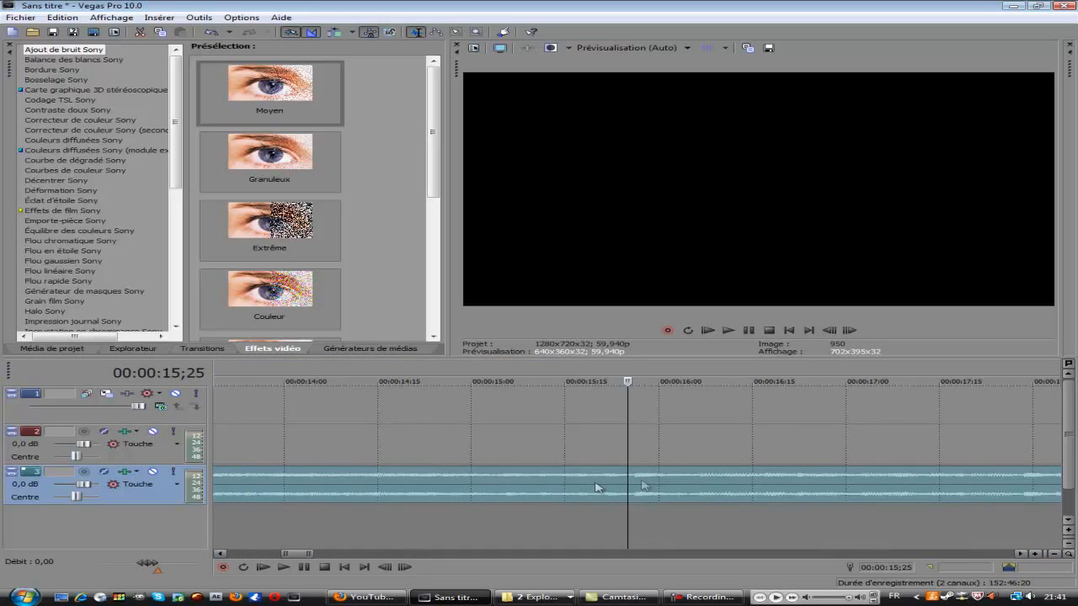
pyautogui.click(1054, 554)
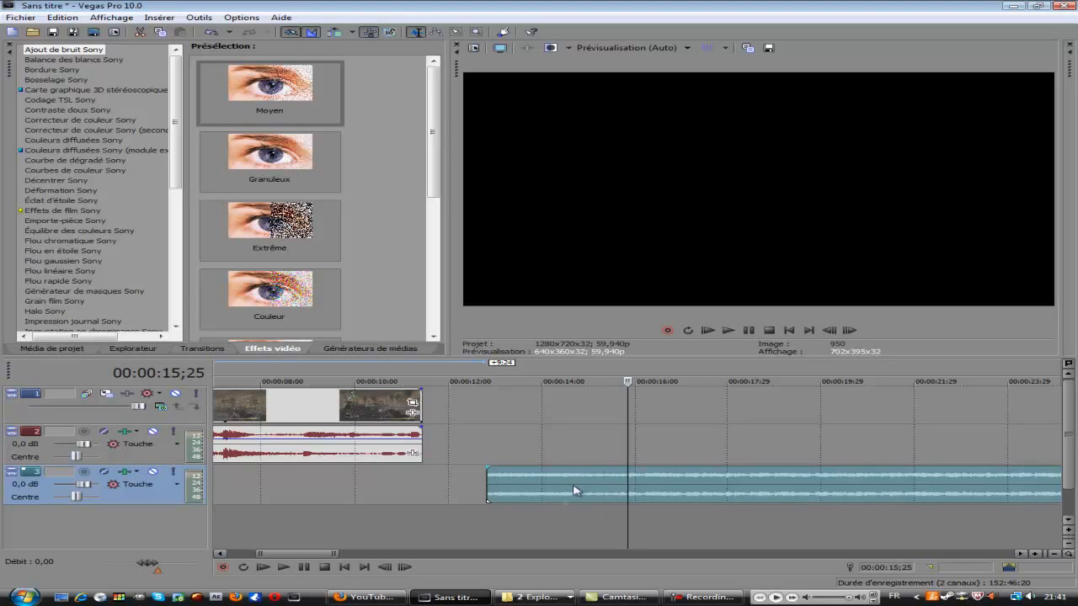
pyautogui.moveTo(295, 554); pyautogui.dragTo(270, 555)
pyautogui.moveTo(899, 487); pyautogui.dragTo(440, 491)
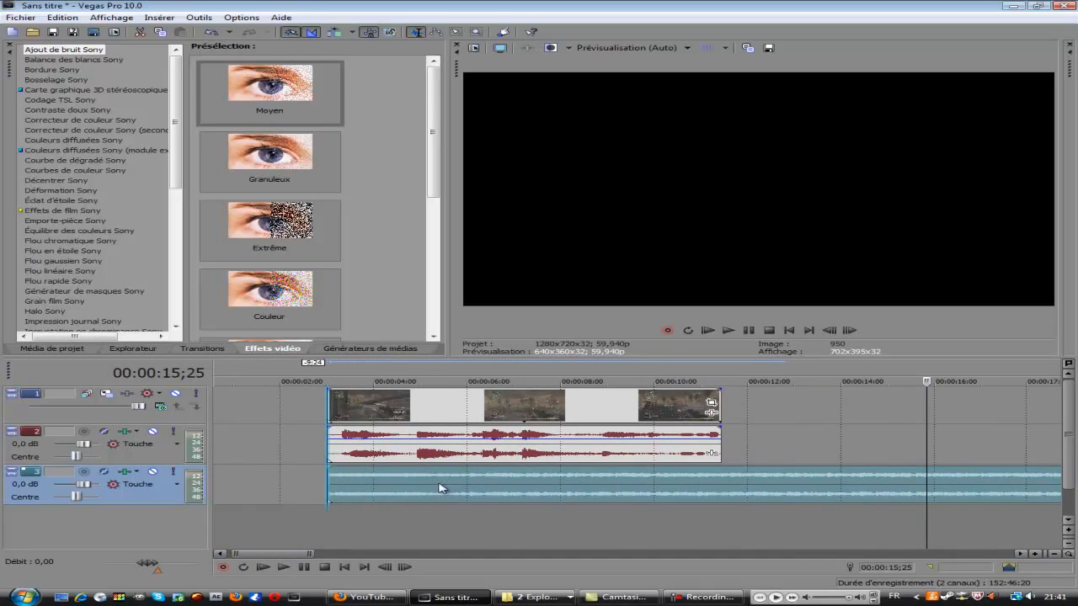
# Step: Lower the game clip's audio level well below the music and play both from 00:00:03;00 to check the mix
pyautogui.click(331, 480)
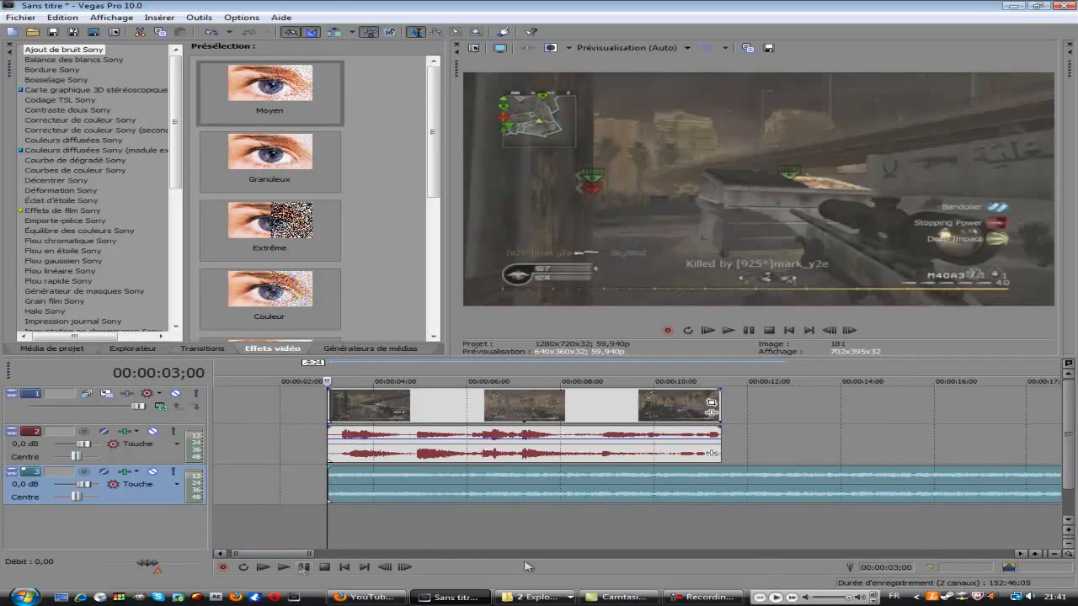
pyautogui.moveTo(495, 441); pyautogui.dragTo(493, 459)
pyautogui.click(304, 567)
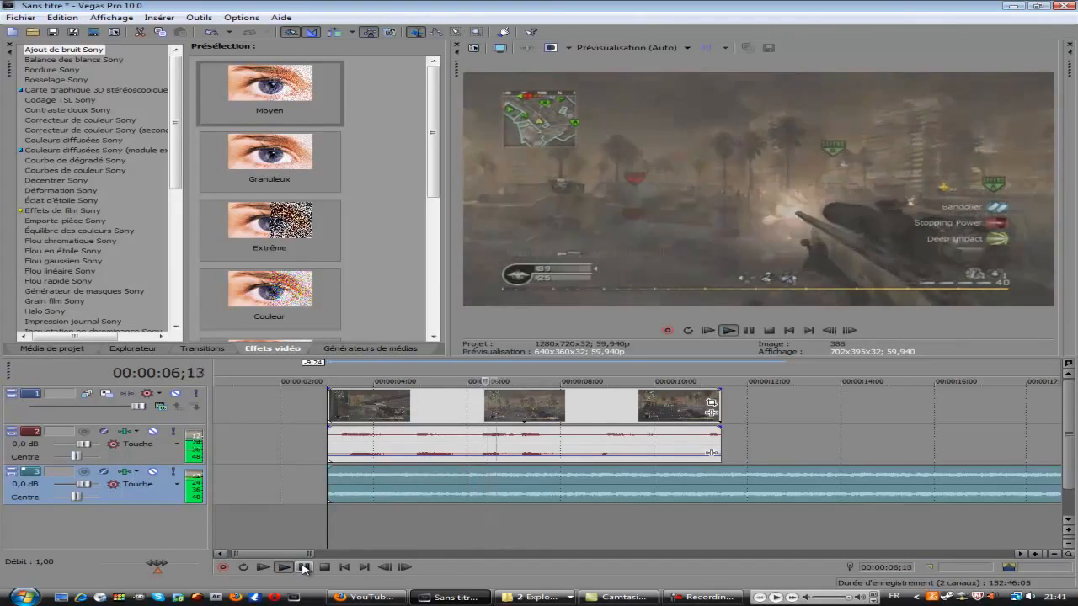
pyautogui.click(304, 567)
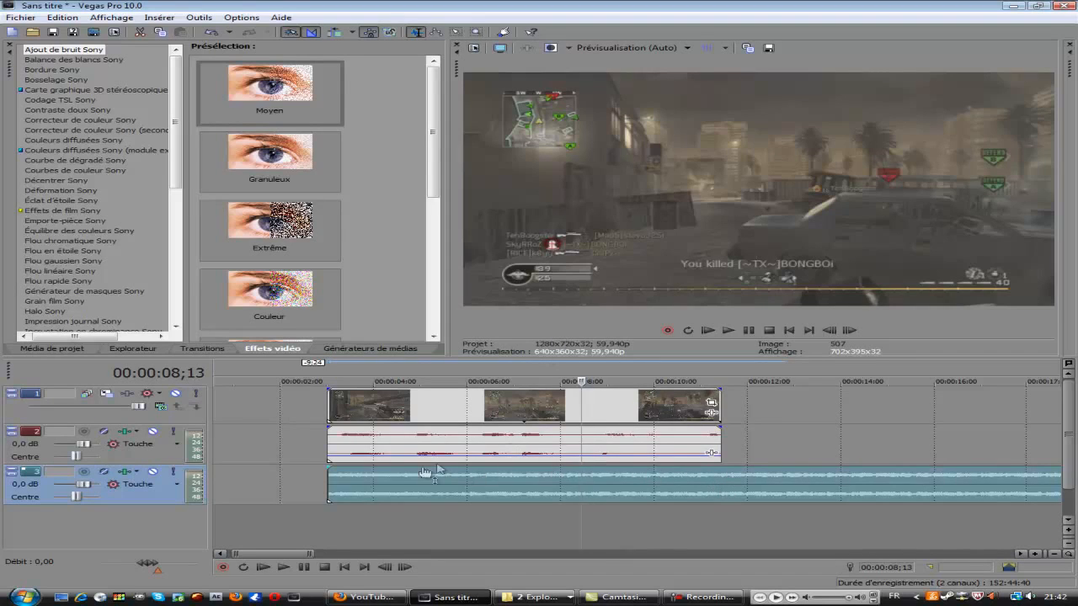
# Step: Move the music event and the game clip to the very start of the project at 00:00:00;00
pyautogui.moveTo(399, 485); pyautogui.dragTo(219, 479)
pyautogui.moveTo(461, 412); pyautogui.dragTo(289, 413)
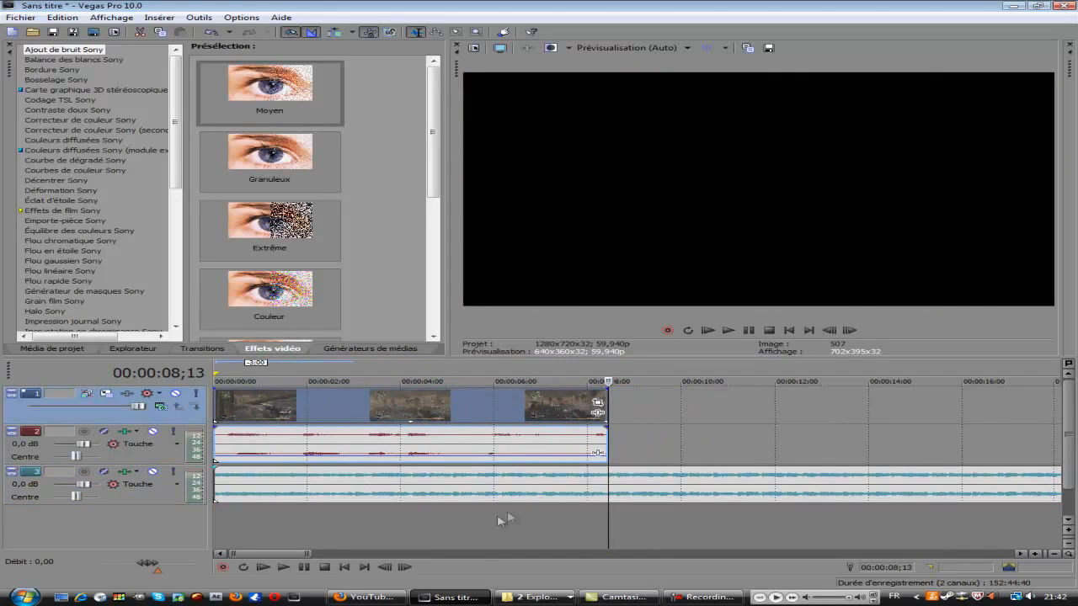
pyautogui.click(313, 484)
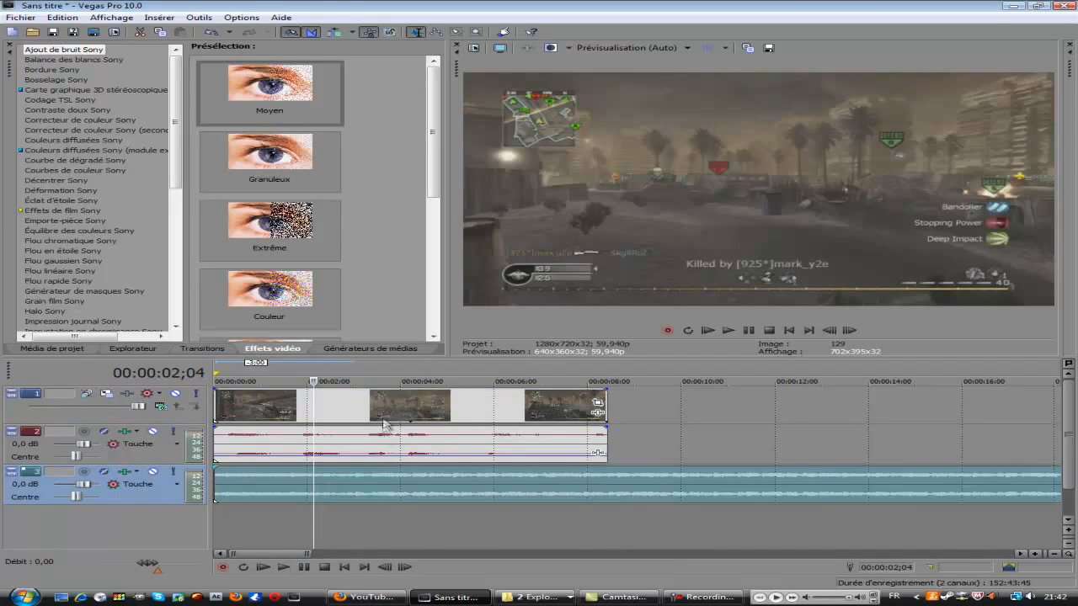
# Step: Play through the game clip, split it at 00:00:05;27 and delete the part after the cut
pyautogui.click(383, 419)
pyautogui.press('space')
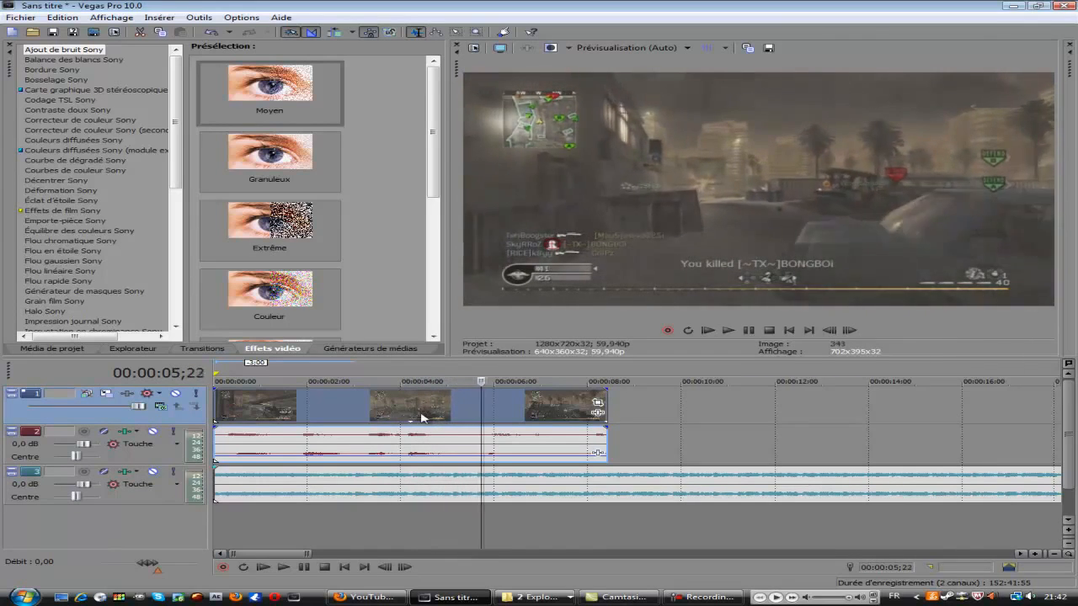
pyautogui.press('Return')
pyautogui.press('s')
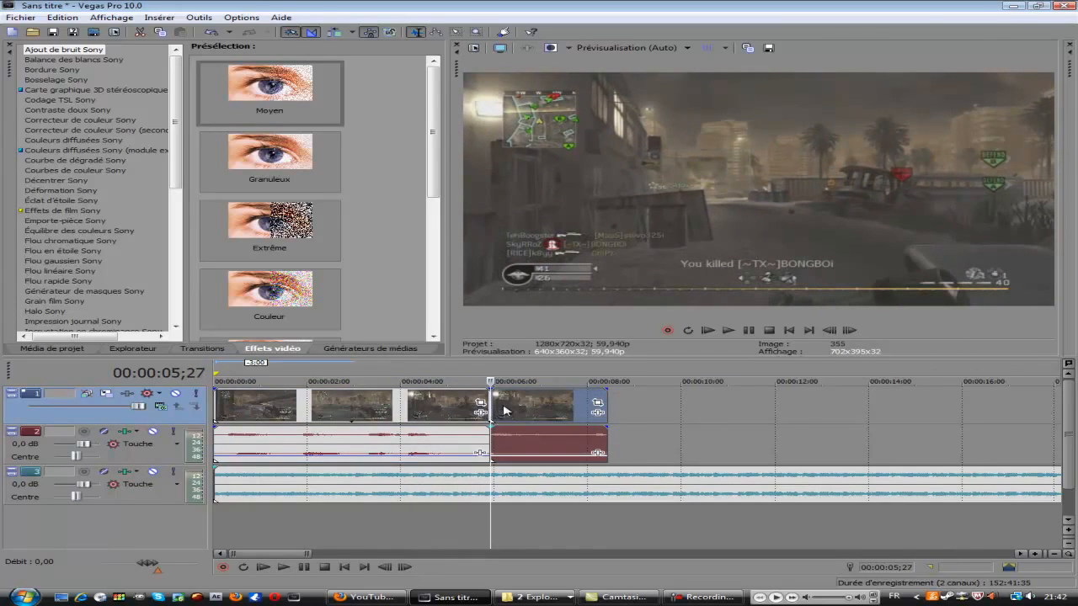
pyautogui.click(504, 410)
pyautogui.press('Delete')
# Step: Split the music at 00:00:05;27, delete everything after the cut, and return to the project start
pyautogui.click(495, 481)
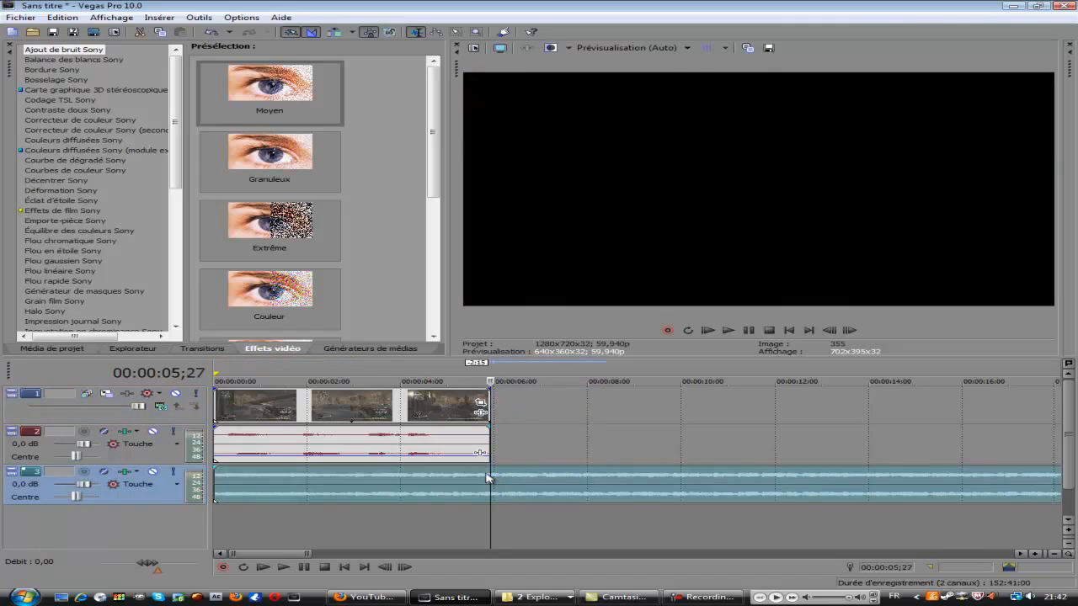
pyautogui.press('s')
pyautogui.click(508, 484)
pyautogui.press('Delete')
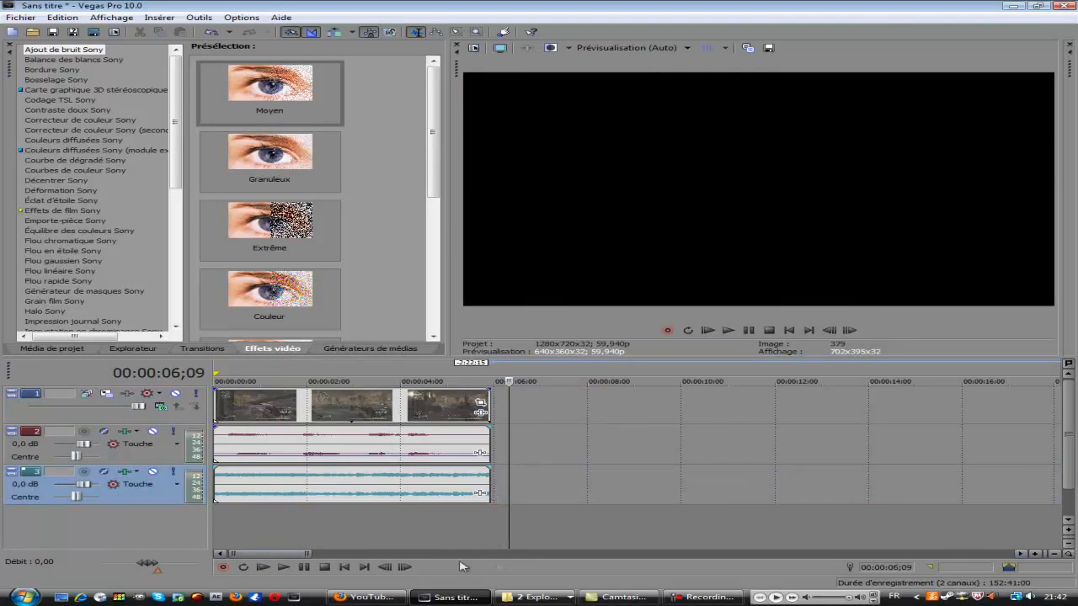
pyautogui.click(346, 567)
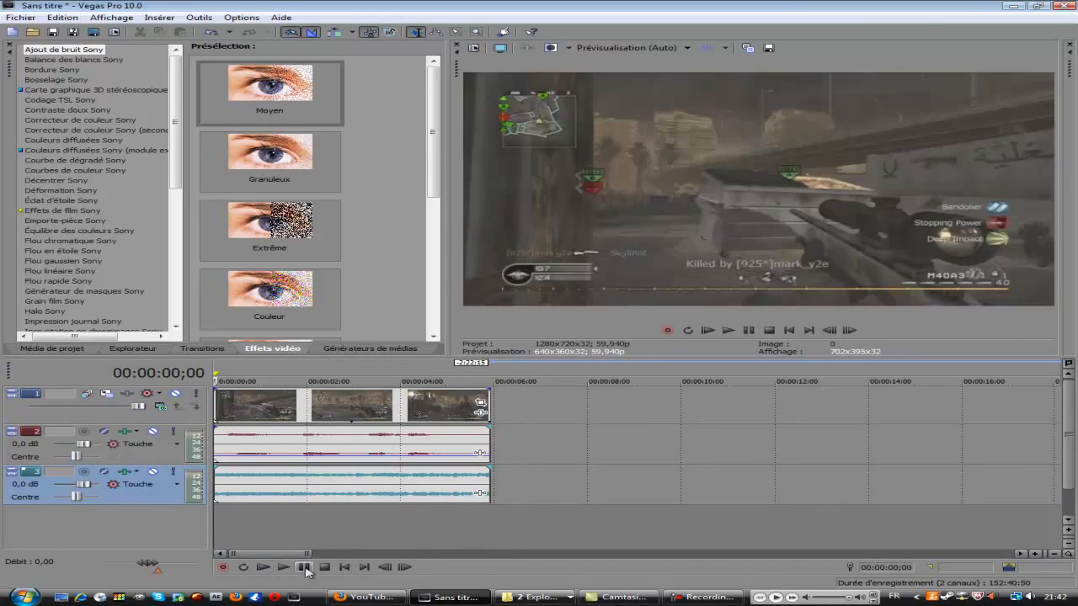
# Step: Insert a new empty video track above the game clip's track
pyautogui.rightClick(704, 404)
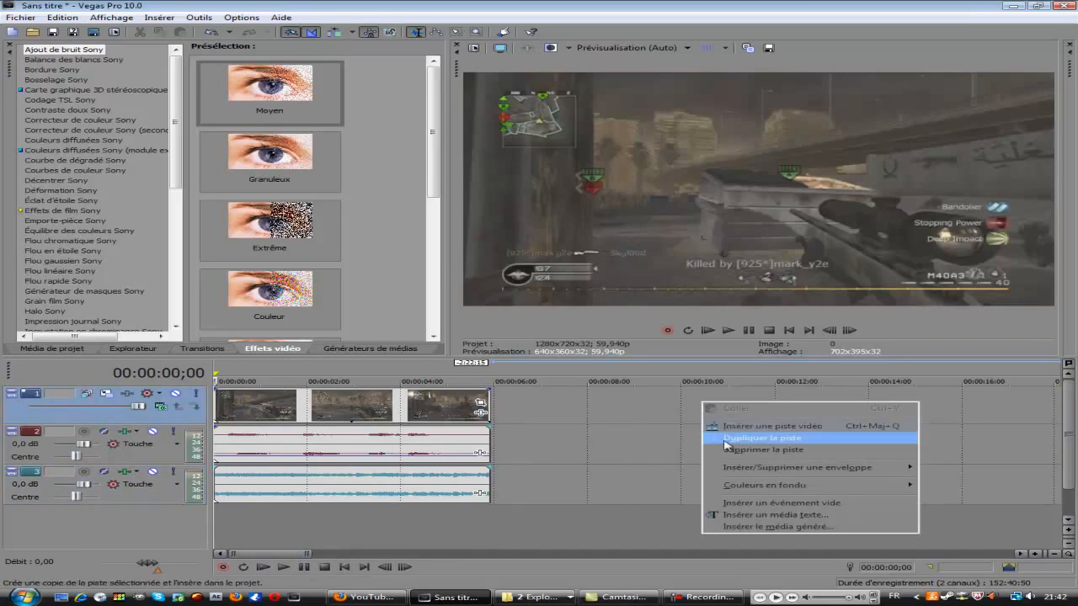
pyautogui.click(545, 433)
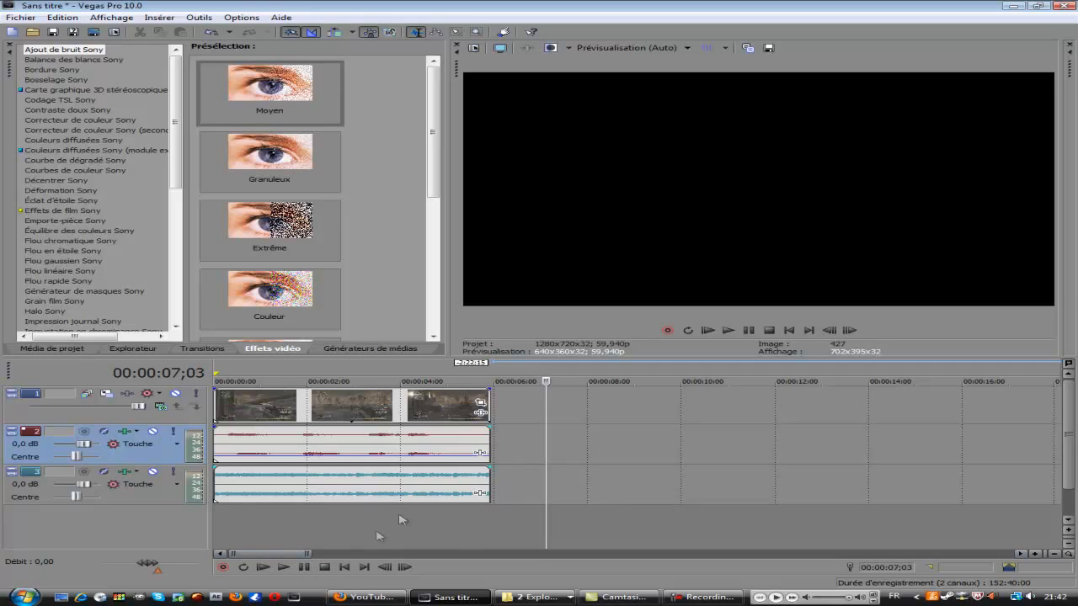
pyautogui.click(371, 451)
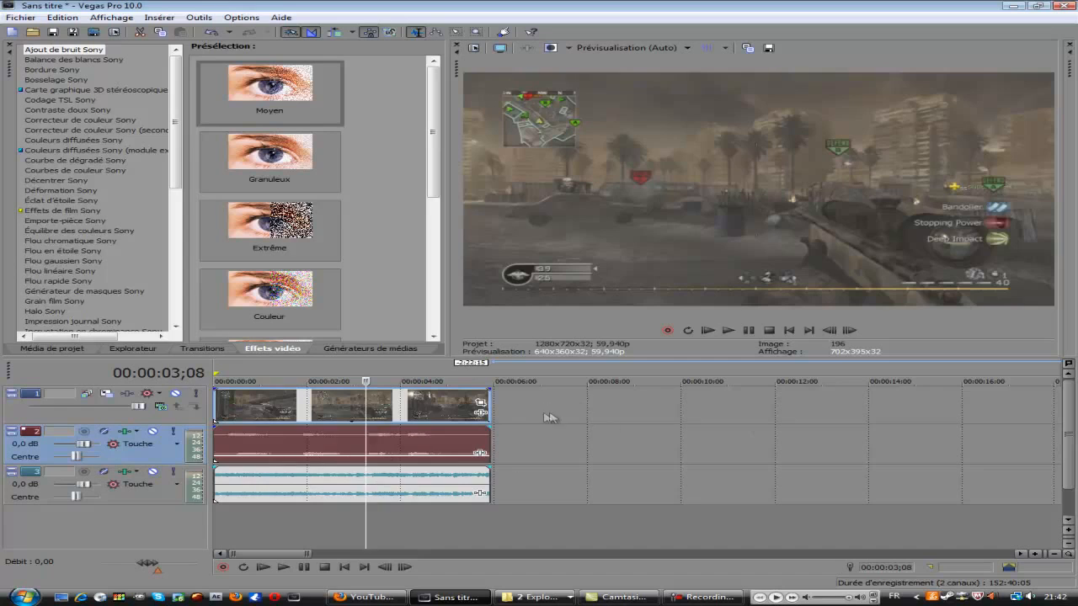
pyautogui.click(625, 407)
pyautogui.rightClick(626, 406)
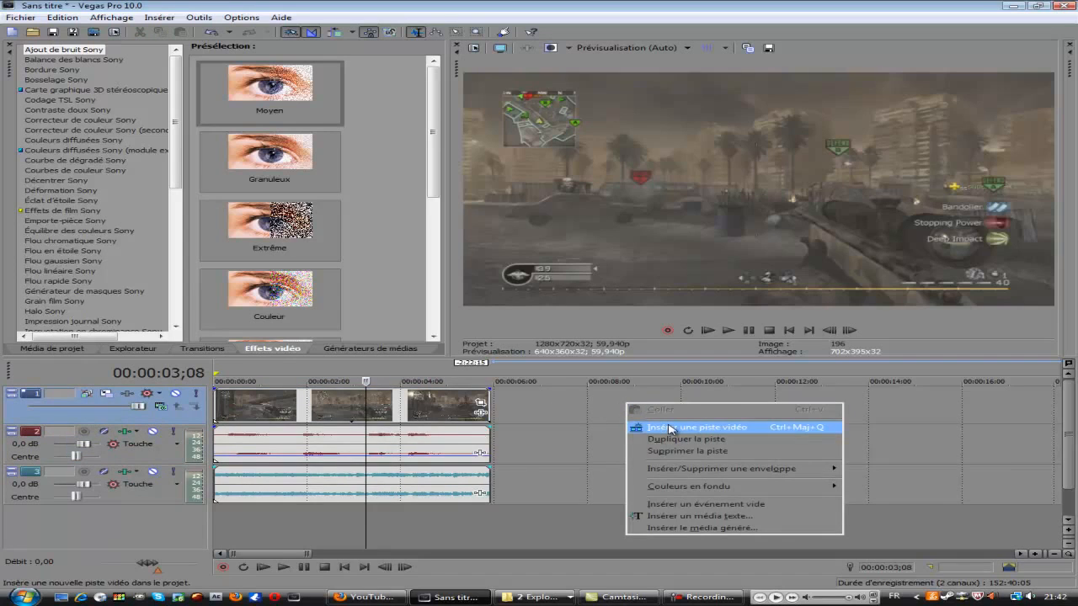
pyautogui.click(671, 431)
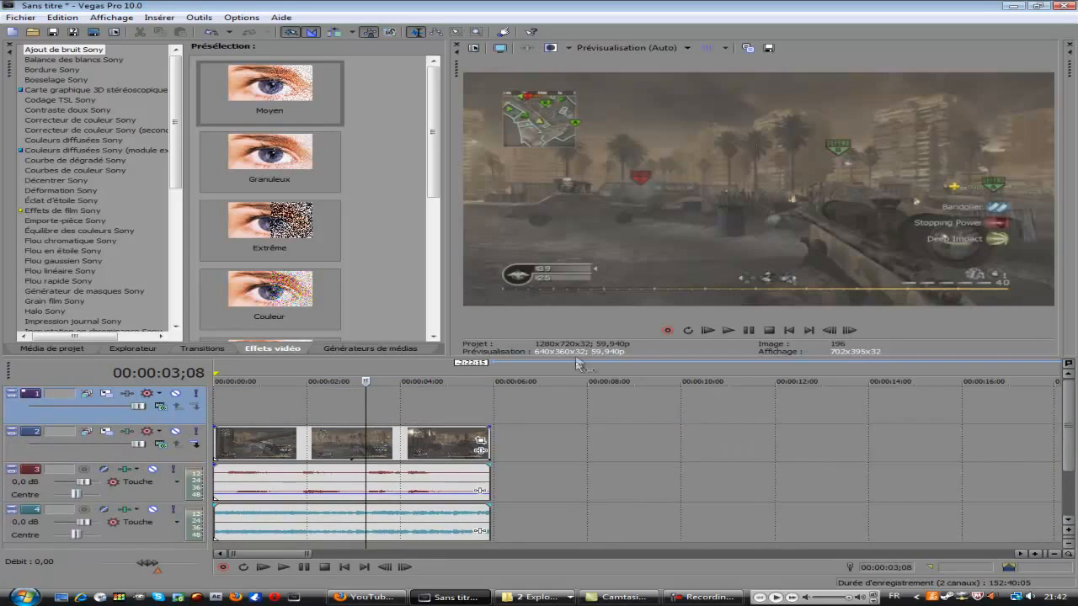
# Step: Enlarge the timeline area and add the Noir preset of Couleur unie Sony at the start of the new video track
pyautogui.moveTo(586, 362); pyautogui.dragTo(587, 293)
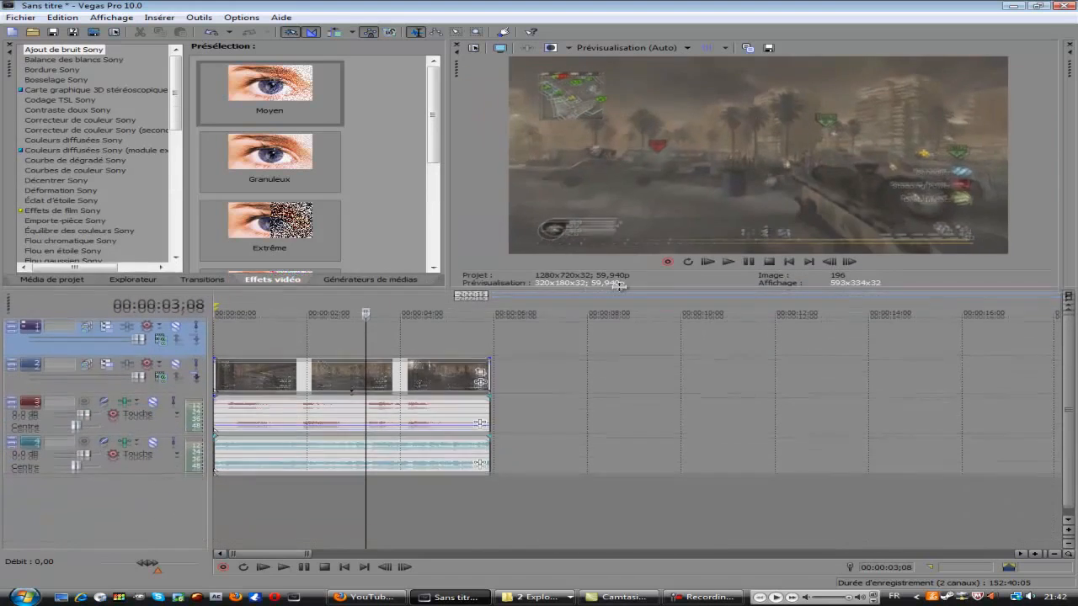
pyautogui.moveTo(446, 232); pyautogui.dragTo(492, 233)
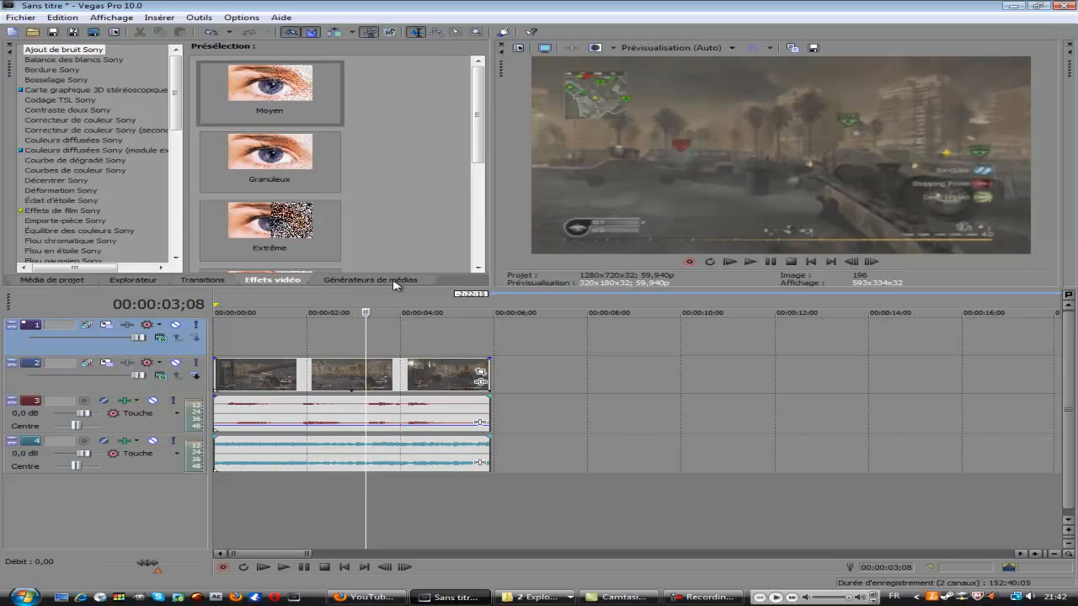
pyautogui.click(394, 281)
pyautogui.moveTo(341, 90); pyautogui.dragTo(588, 365)
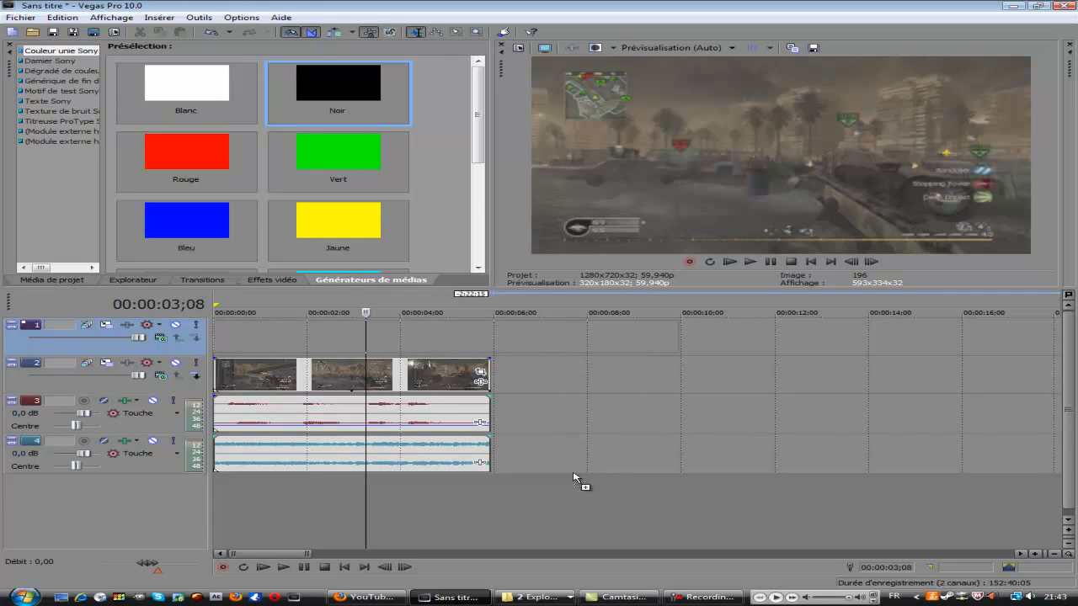
pyautogui.moveTo(477, 299)
pyautogui.mouseDown()
pyautogui.moveTo(558, 392)
pyautogui.moveTo(476, 315)
pyautogui.mouseUp()
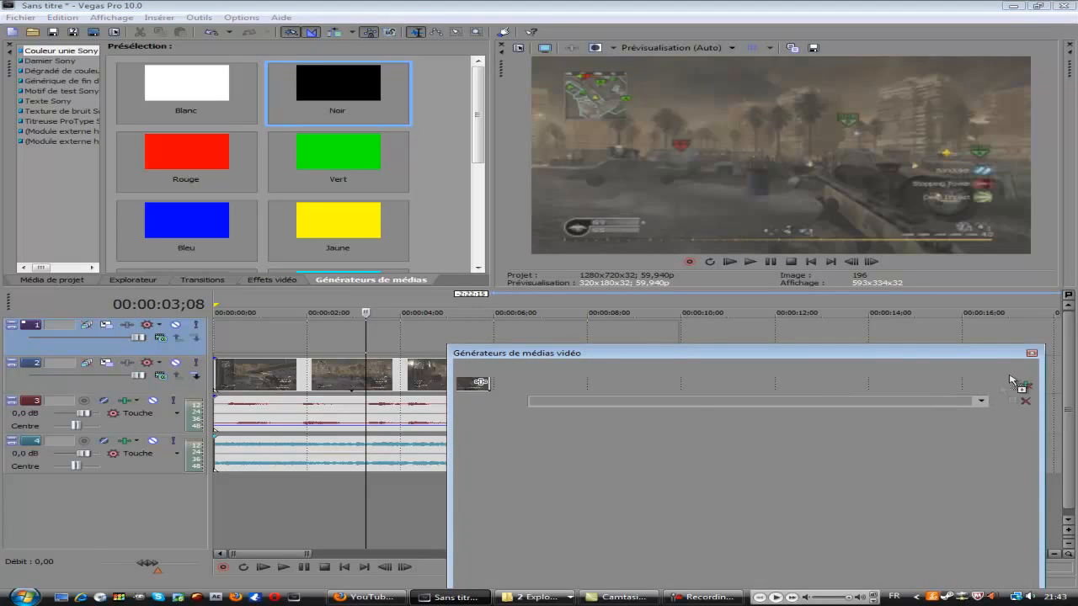
pyautogui.click(1031, 352)
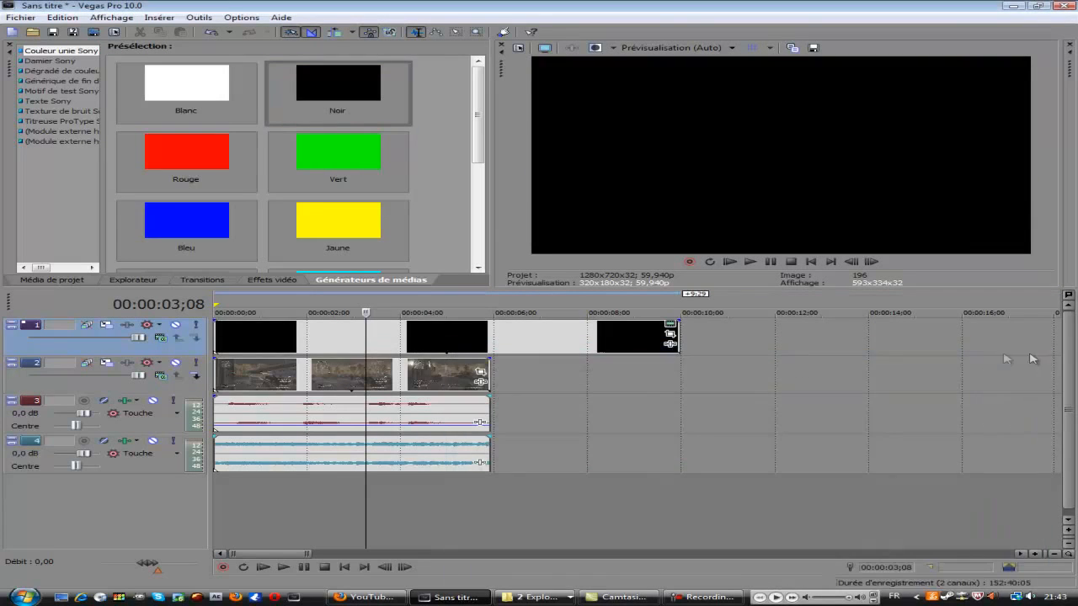
# Step: Trim the black solid colour event so it ends together with the game clip at 00:00:05;27
pyautogui.moveTo(678, 340); pyautogui.dragTo(490, 339)
pyautogui.click(1036, 555)
pyautogui.click(1036, 555)
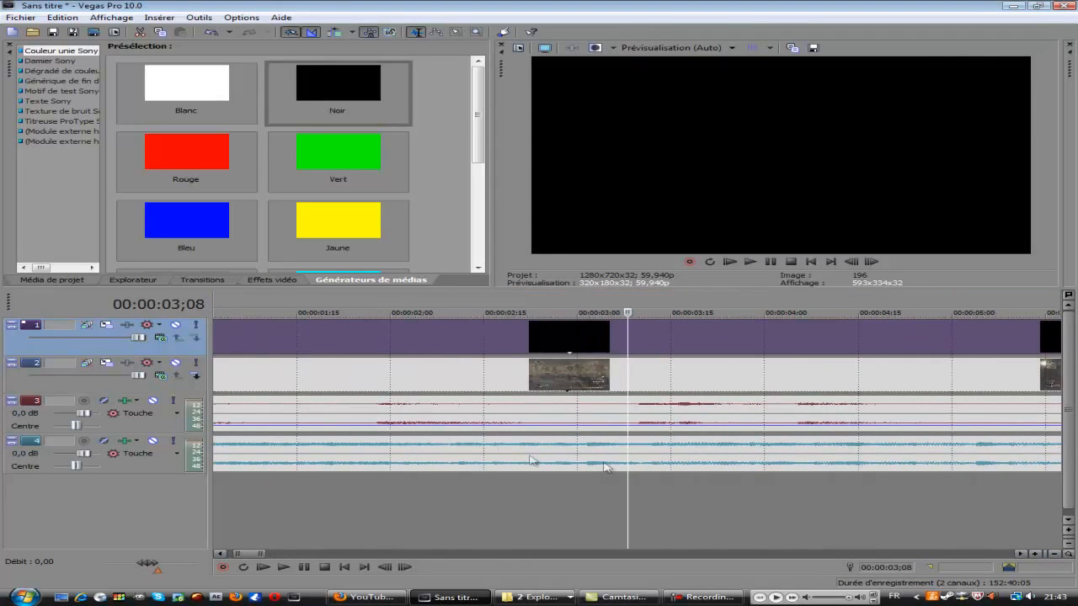
pyautogui.moveTo(248, 555); pyautogui.dragTo(233, 554)
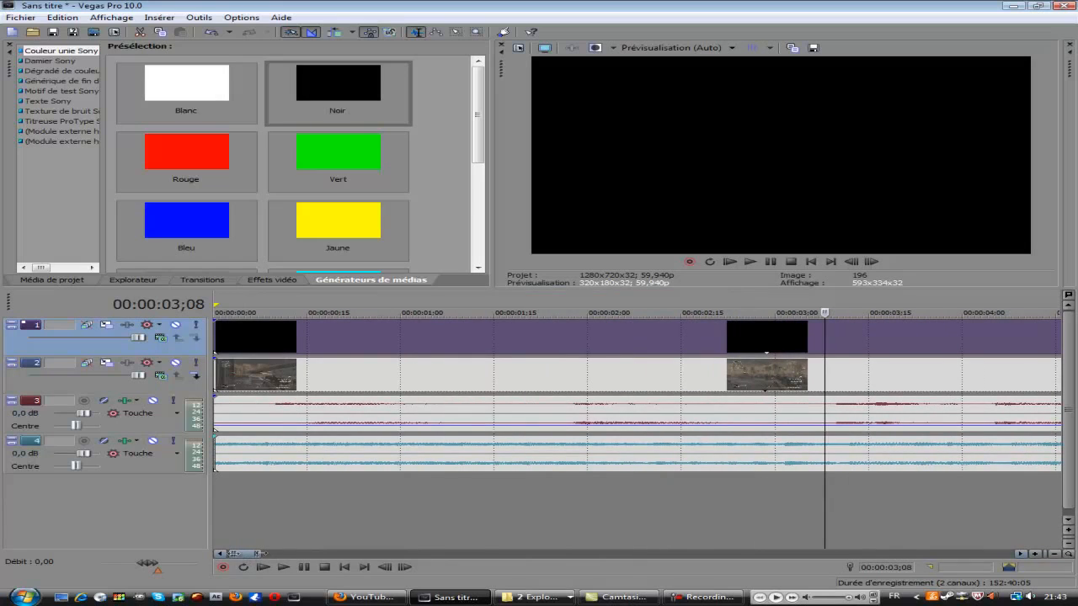
# Step: Return to the project start, fit the whole project in the timeline, and choose Prévisualisation (Auto) as the preview quality
pyautogui.click(345, 569)
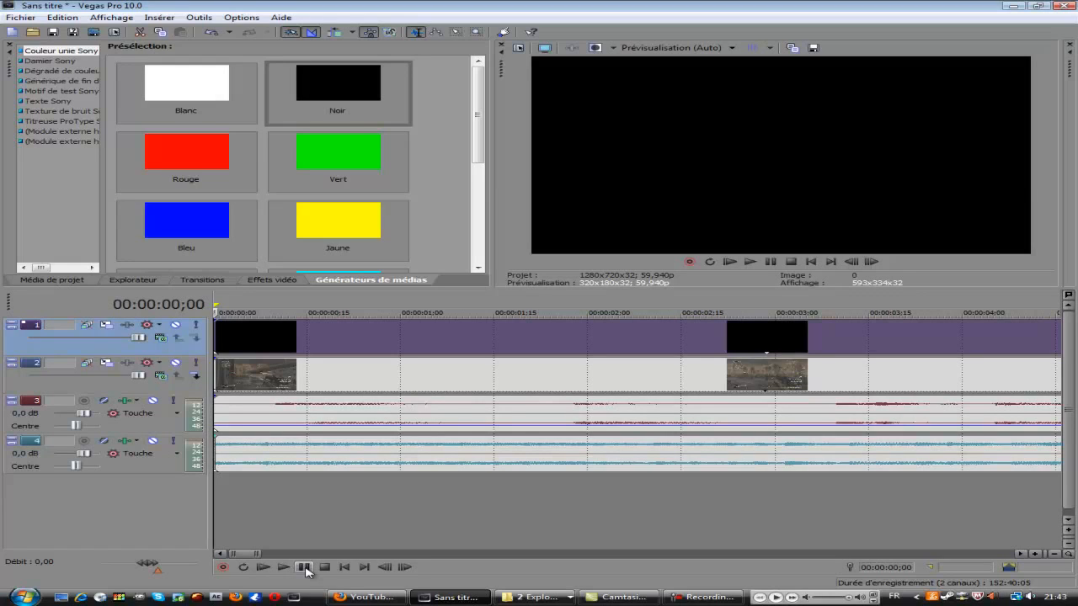
pyautogui.click(1052, 554)
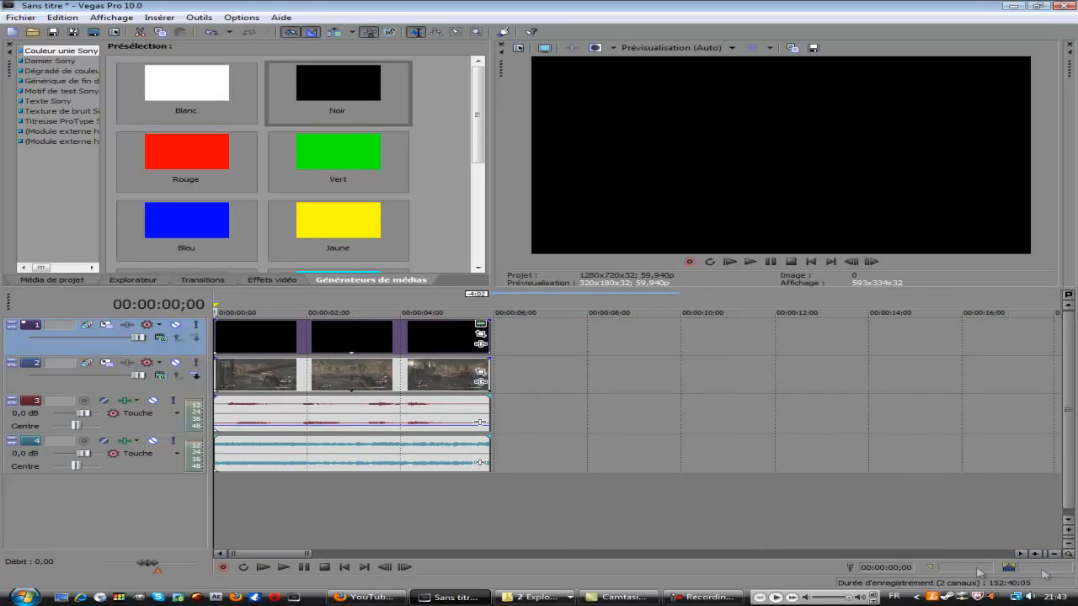
pyautogui.click(1037, 553)
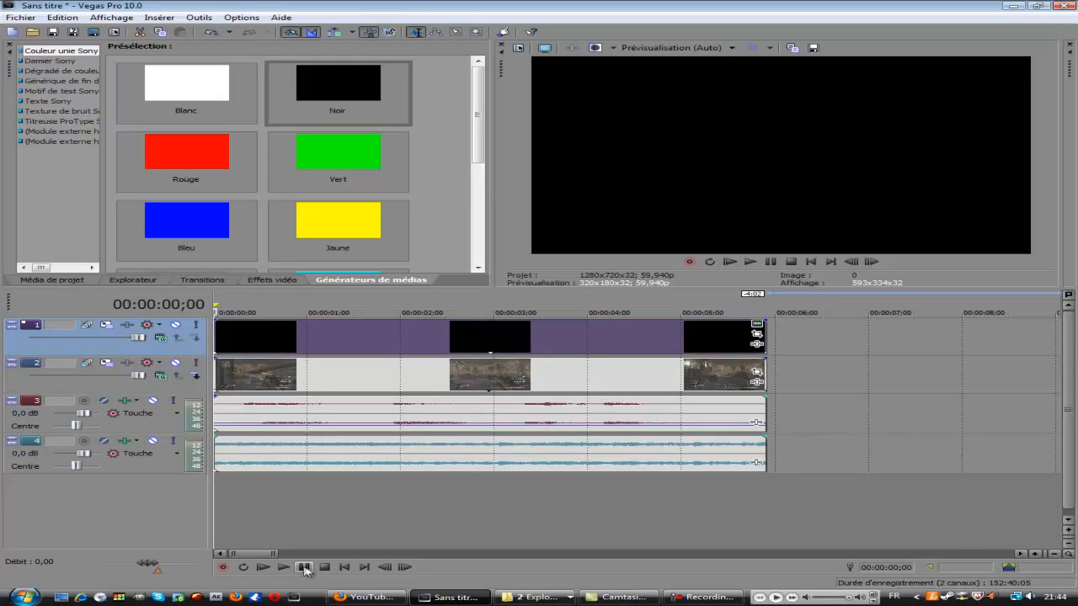
pyautogui.click(715, 49)
pyautogui.moveTo(724, 74)
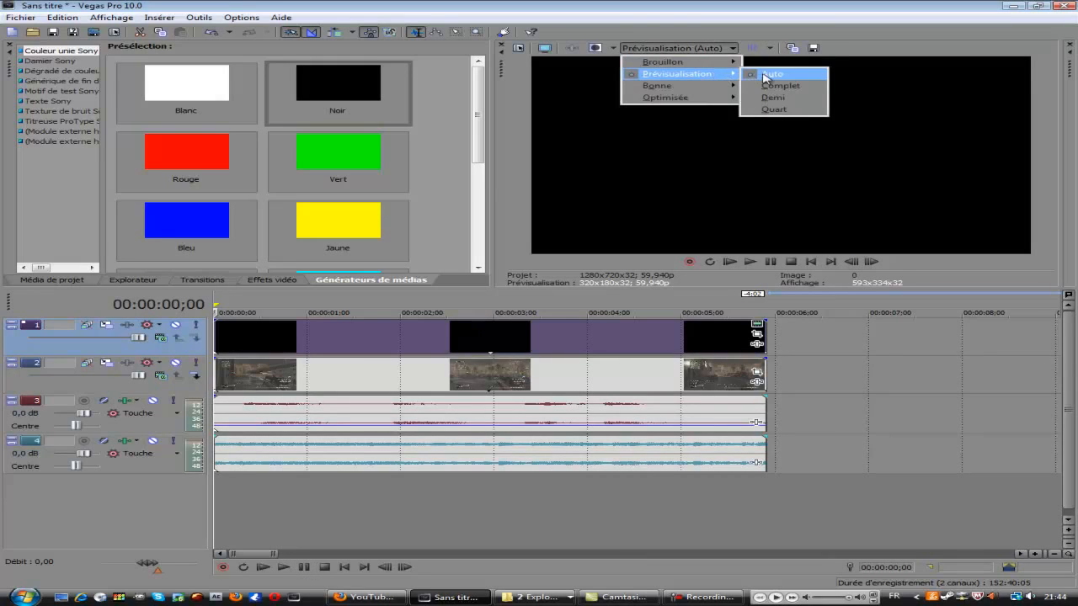
pyautogui.click(764, 75)
# Step: Play the project while splitting the black event into short consecutive segments, and delete the long remaining piece after the last cut
pyautogui.click(303, 567)
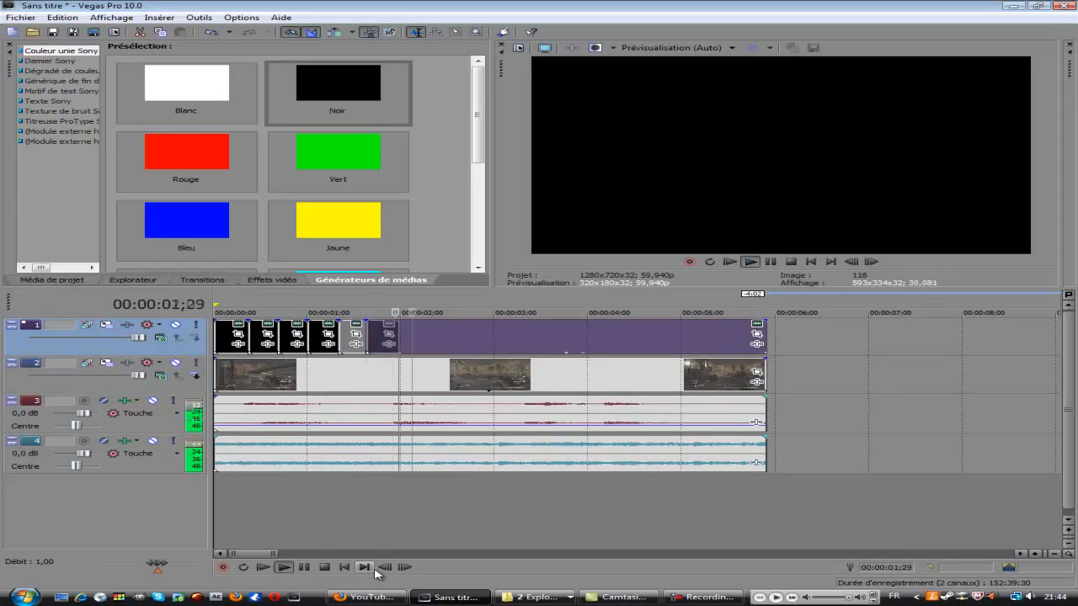
pyautogui.click(327, 568)
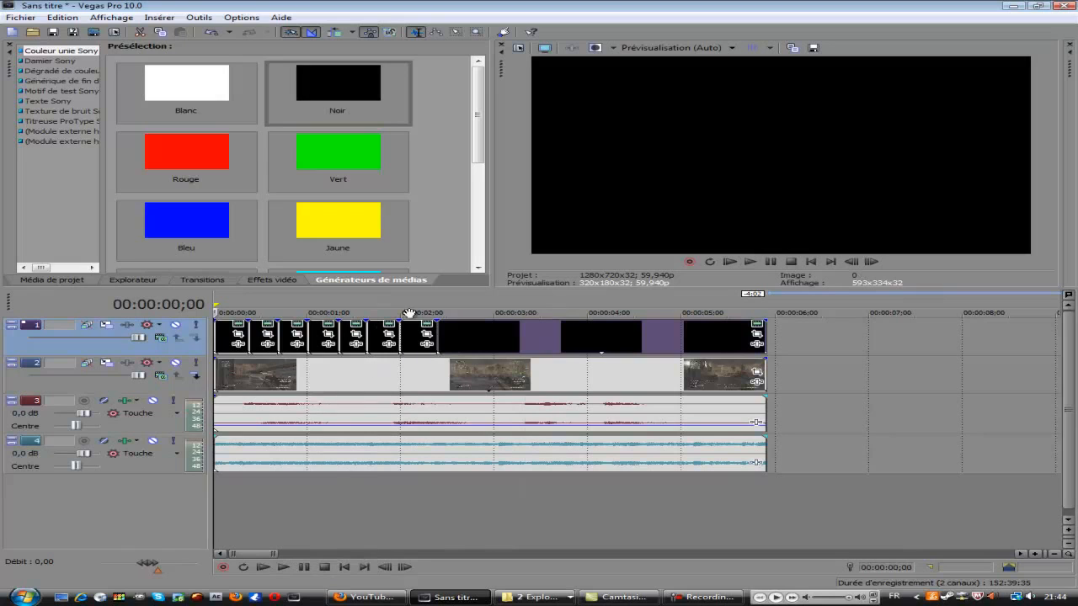
pyautogui.click(493, 335)
pyautogui.press('Delete')
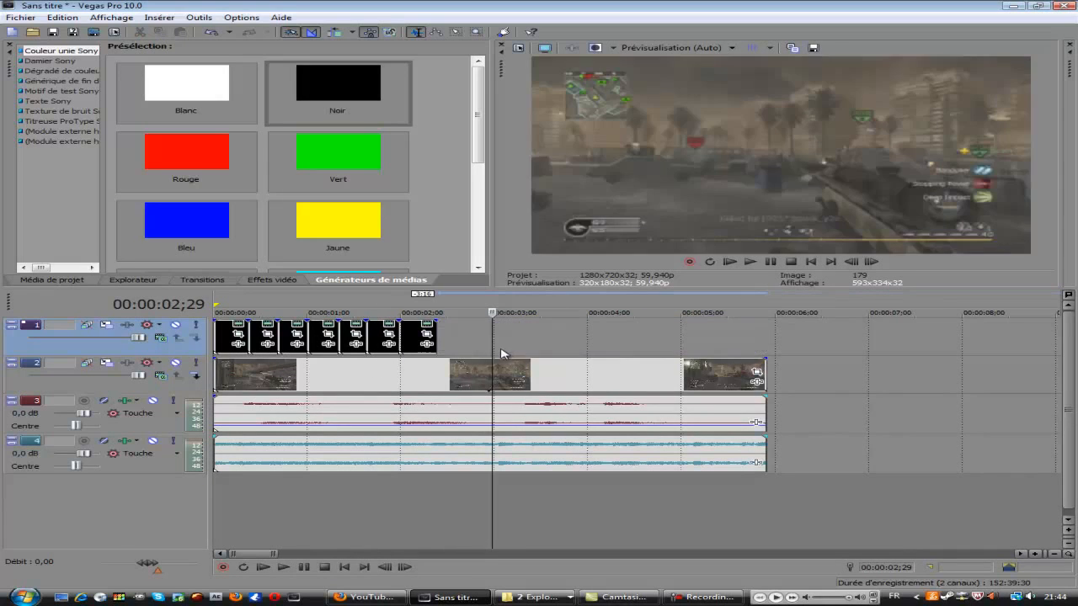
# Step: Shift the game clip and its audio about 1;06 later on the timeline and play it towards the kill
pyautogui.click(428, 368)
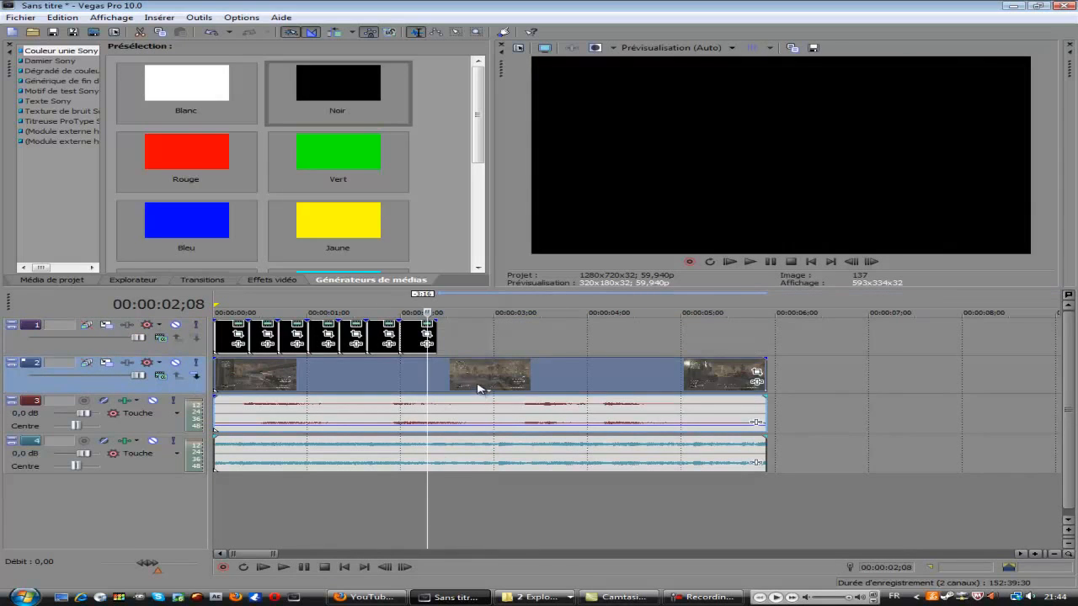
pyautogui.moveTo(468, 379); pyautogui.dragTo(577, 378)
pyautogui.click(506, 380)
pyautogui.press('space')
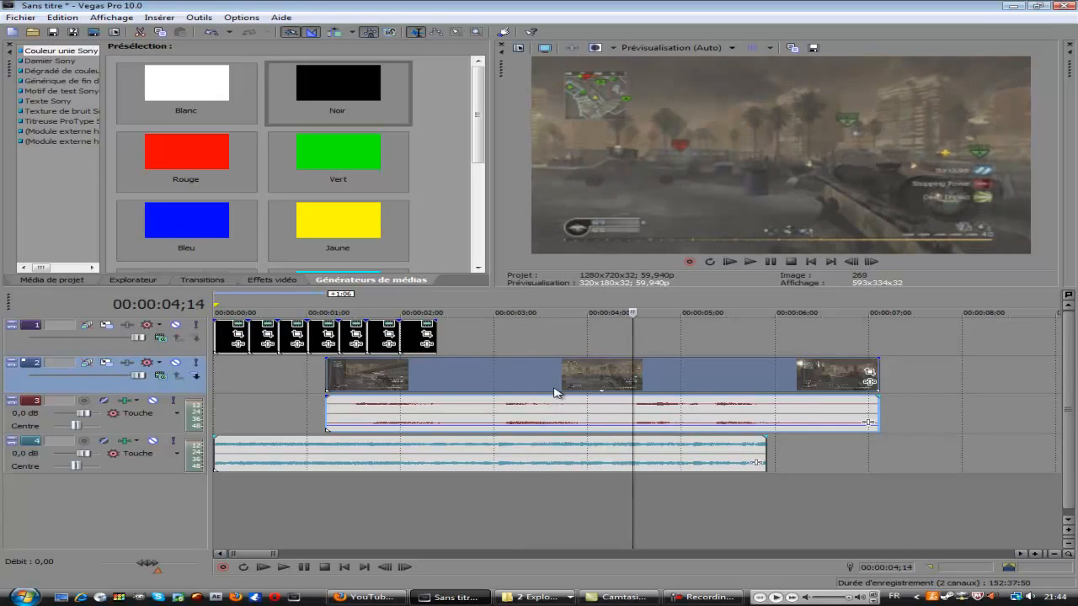
# Step: Split the game clip at 00:00:04;18 and move both parts back together so the first starts at the project start
pyautogui.press('Left')
pyautogui.press('Left')
pyautogui.press('Left')
pyautogui.press('Left')
pyautogui.press('Left')
pyautogui.press('Left')
pyautogui.press('Left')
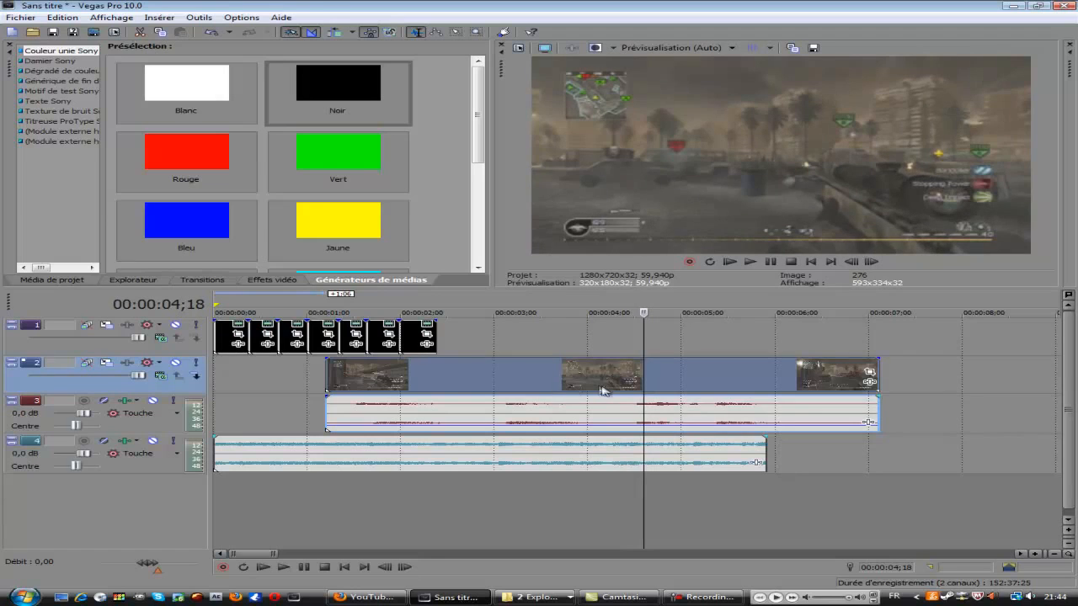
pyautogui.press('s')
pyautogui.moveTo(583, 386); pyautogui.dragTo(471, 386)
pyautogui.moveTo(716, 384); pyautogui.dragTo(621, 383)
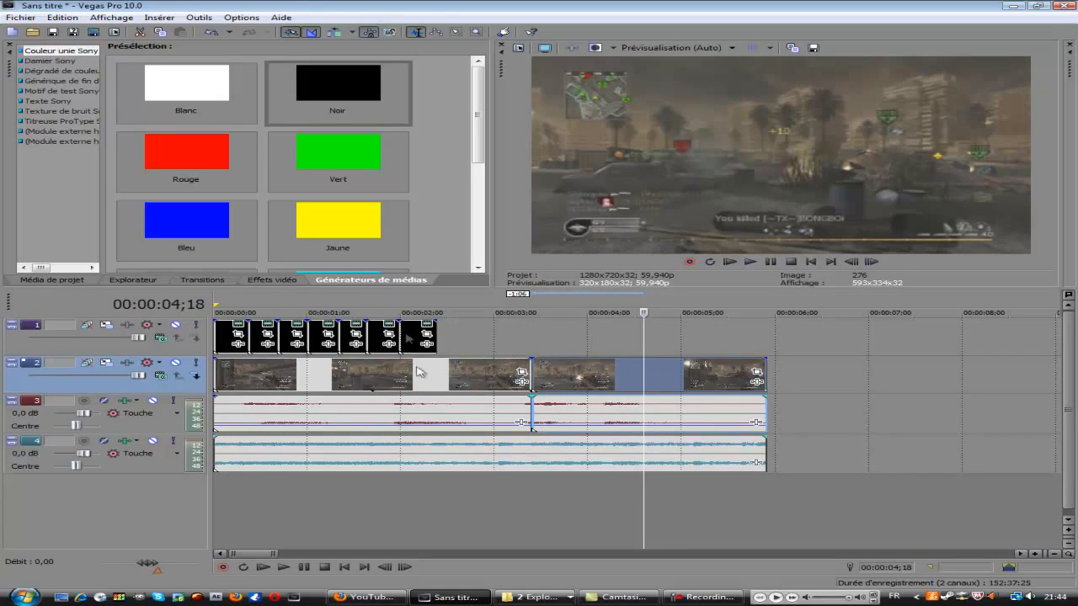
# Step: Play back the black segments from near the project start and delete the last one
pyautogui.click(227, 337)
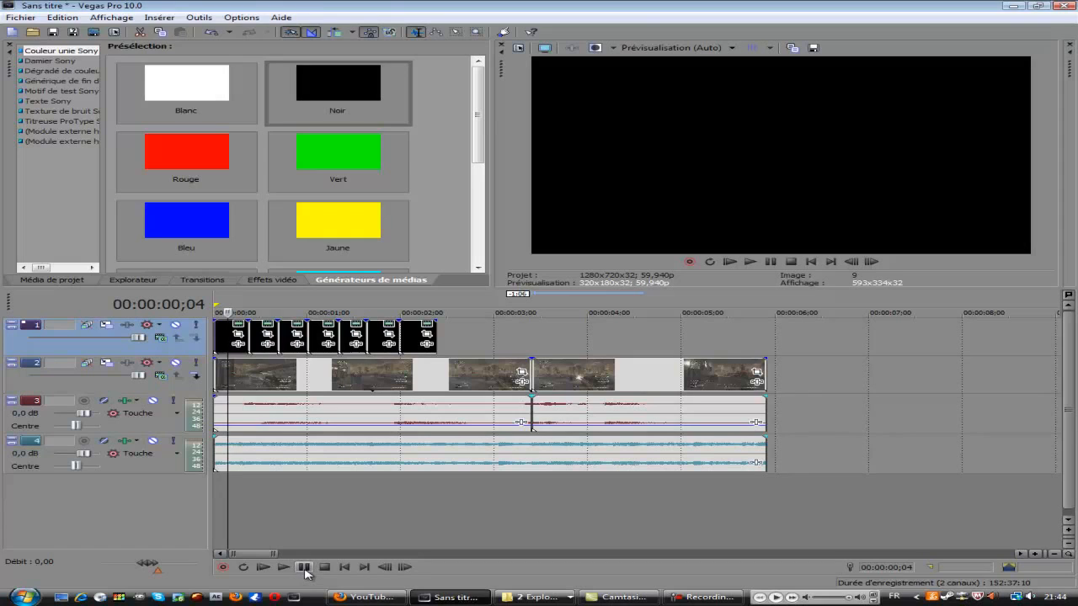
pyautogui.click(305, 571)
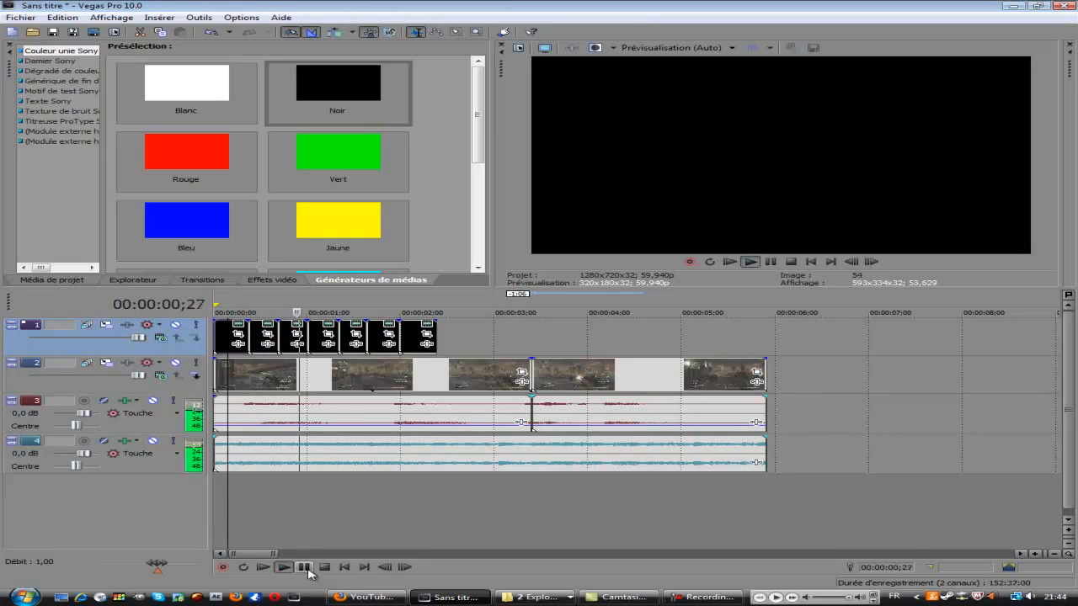
pyautogui.click(304, 567)
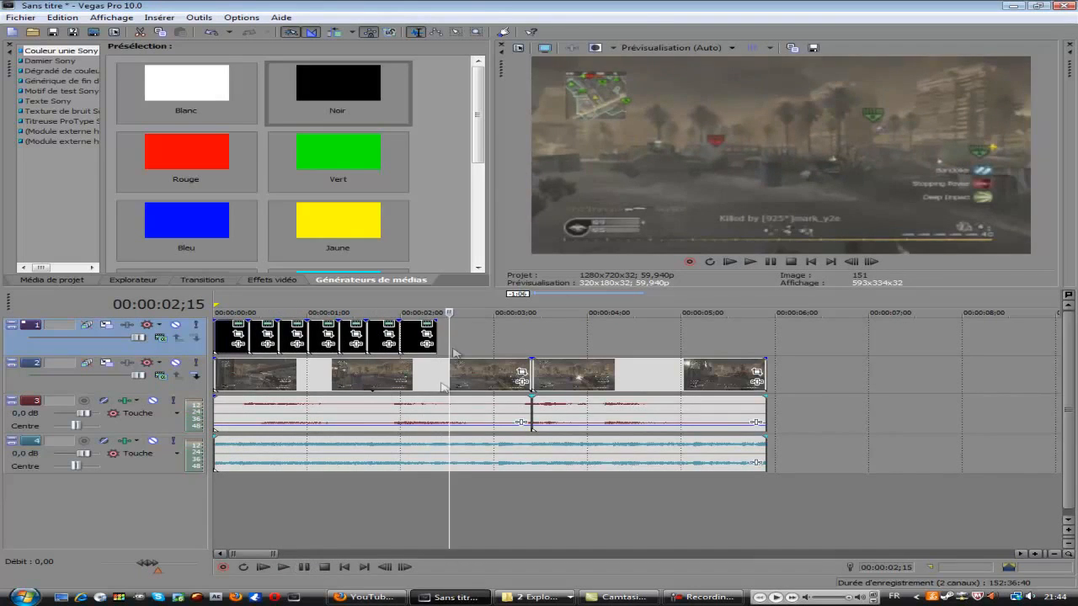
pyautogui.click(406, 332)
pyautogui.press('Delete')
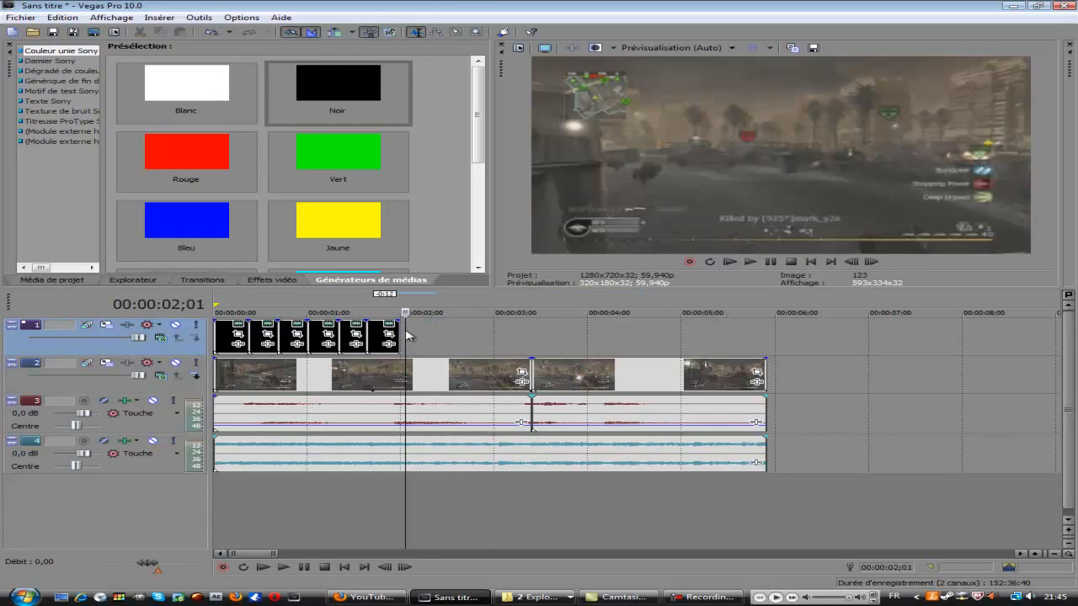
# Step: Trim the start of each of the six black segments, leaving only short black flashes separated by gaps
pyautogui.click(228, 336)
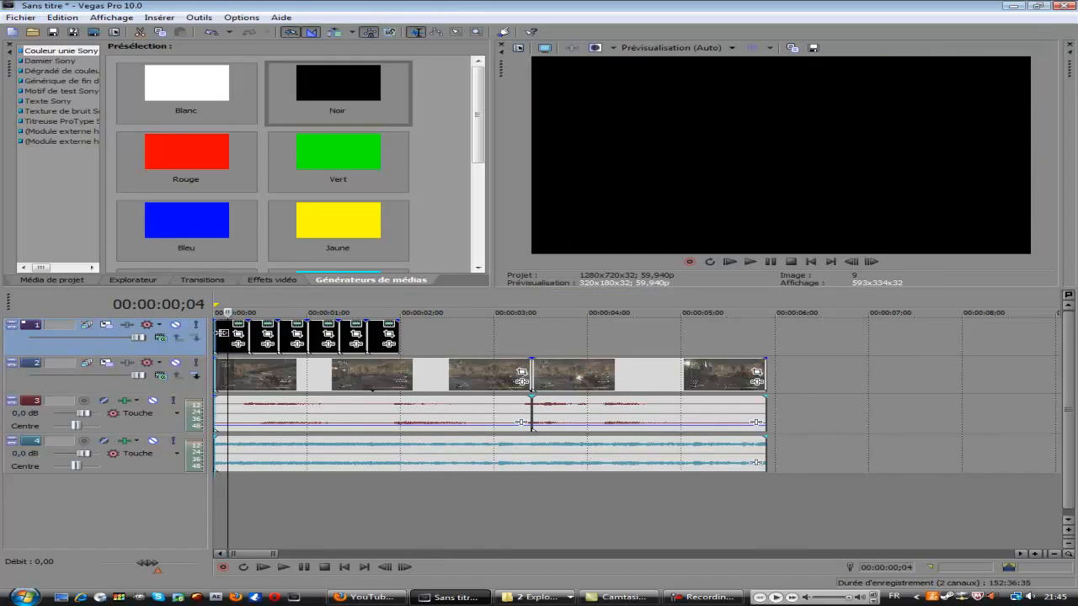
pyautogui.moveTo(233, 332); pyautogui.dragTo(338, 336)
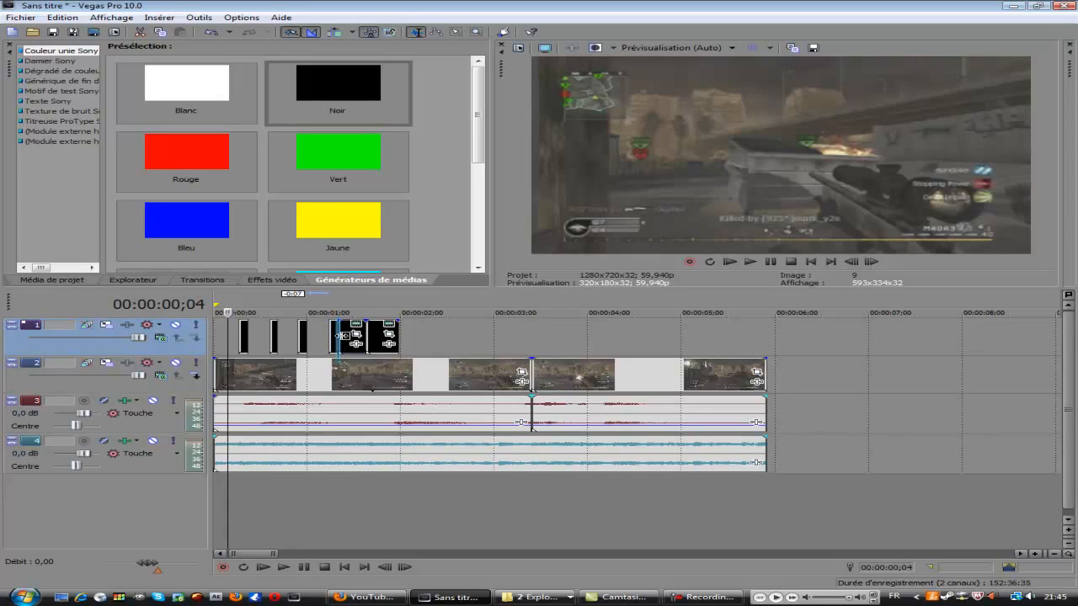
pyautogui.moveTo(338, 336); pyautogui.dragTo(365, 341)
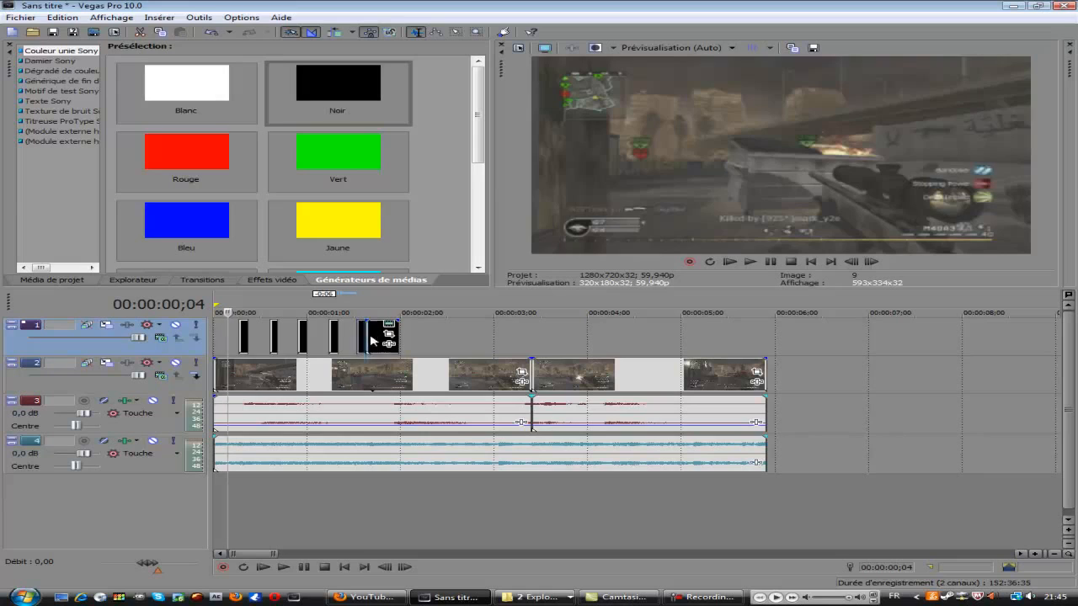
pyautogui.click(365, 340)
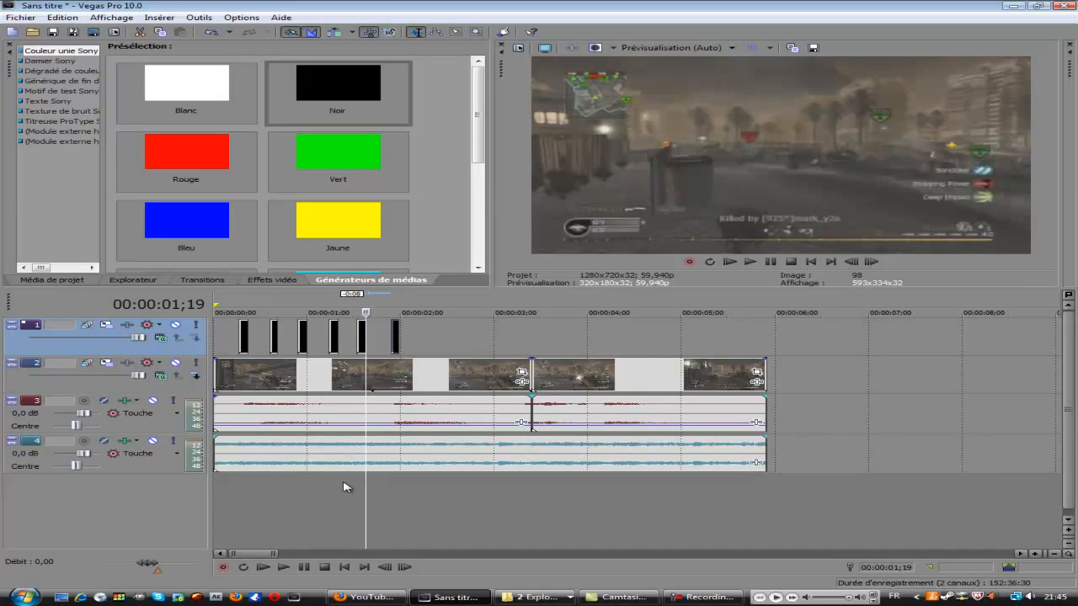
pyautogui.rightClick(244, 337)
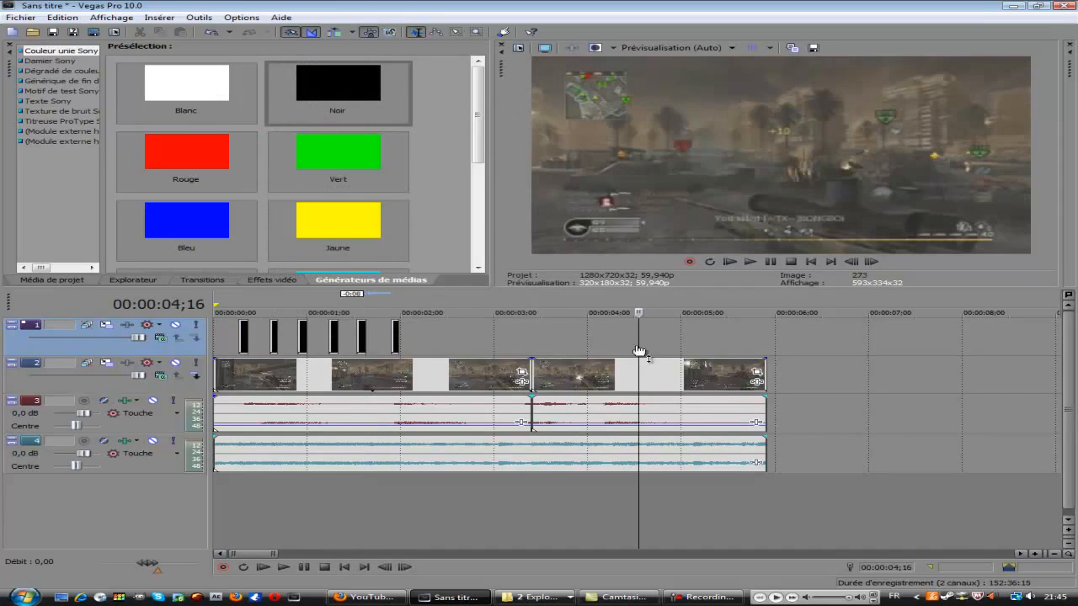
# Step: Fine-trim the first black flash and play the project from the start to check the flashes
pyautogui.click(344, 567)
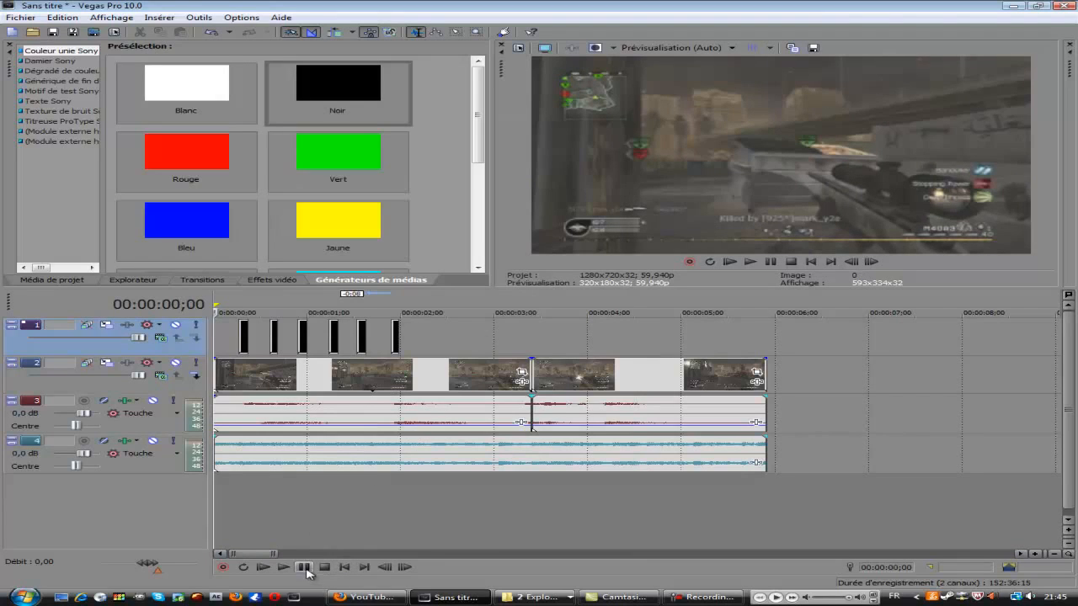
pyautogui.click(243, 333)
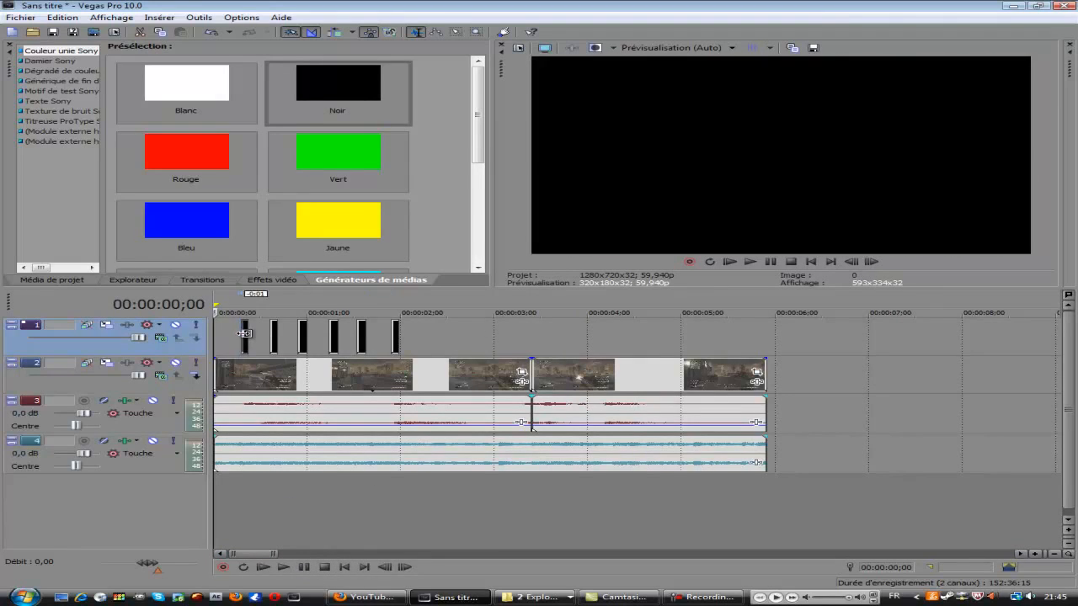
pyautogui.click(304, 567)
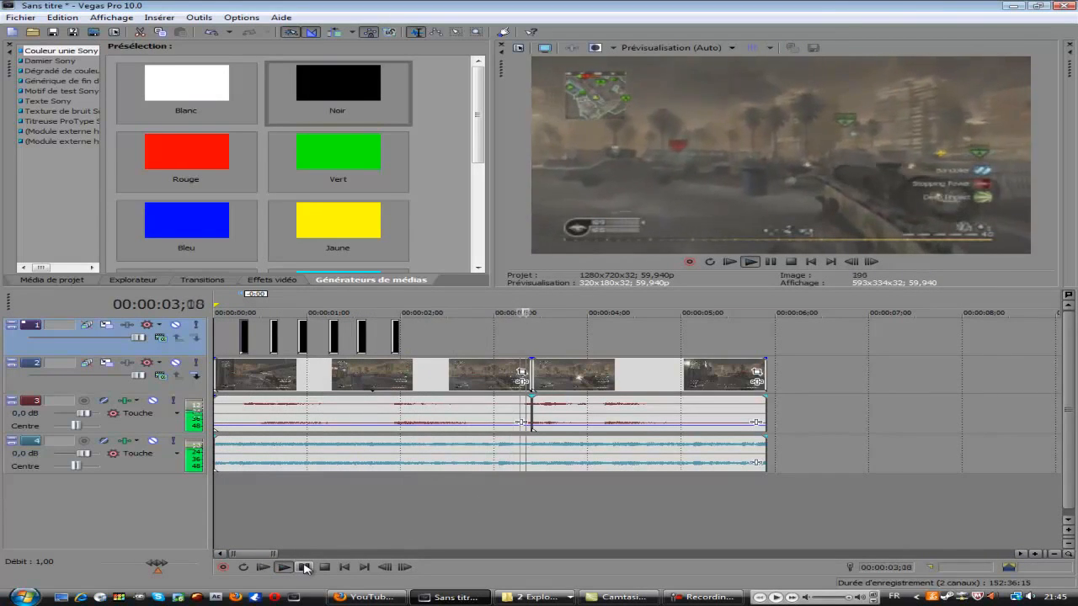
pyautogui.click(304, 568)
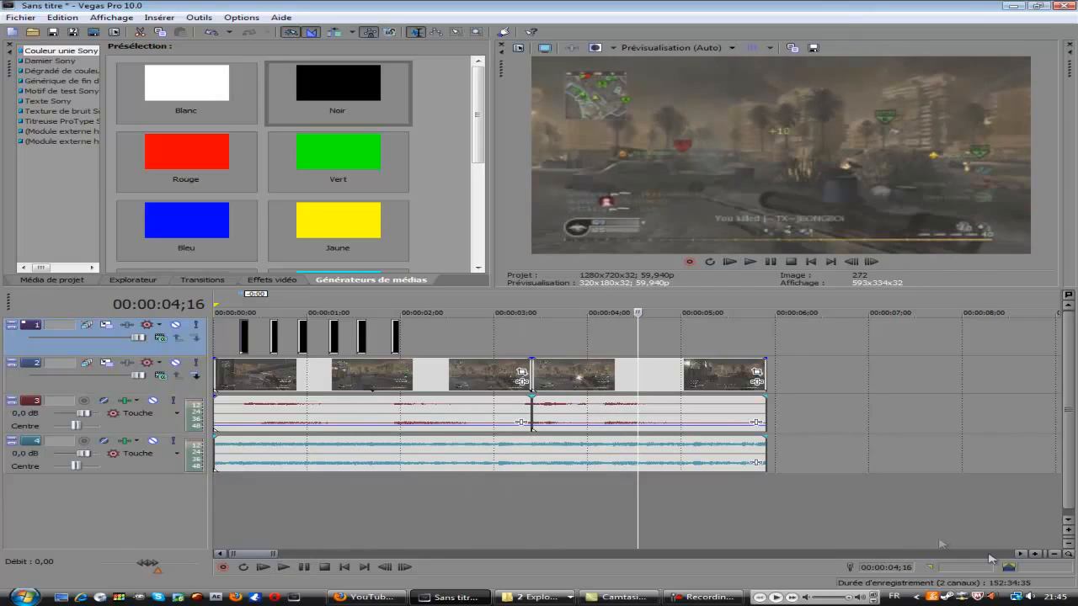
# Step: Split the second part of the game clip at 00:00:03;19, shortly after the existing cut
pyautogui.click(1034, 555)
pyautogui.moveTo(273, 554); pyautogui.dragTo(250, 554)
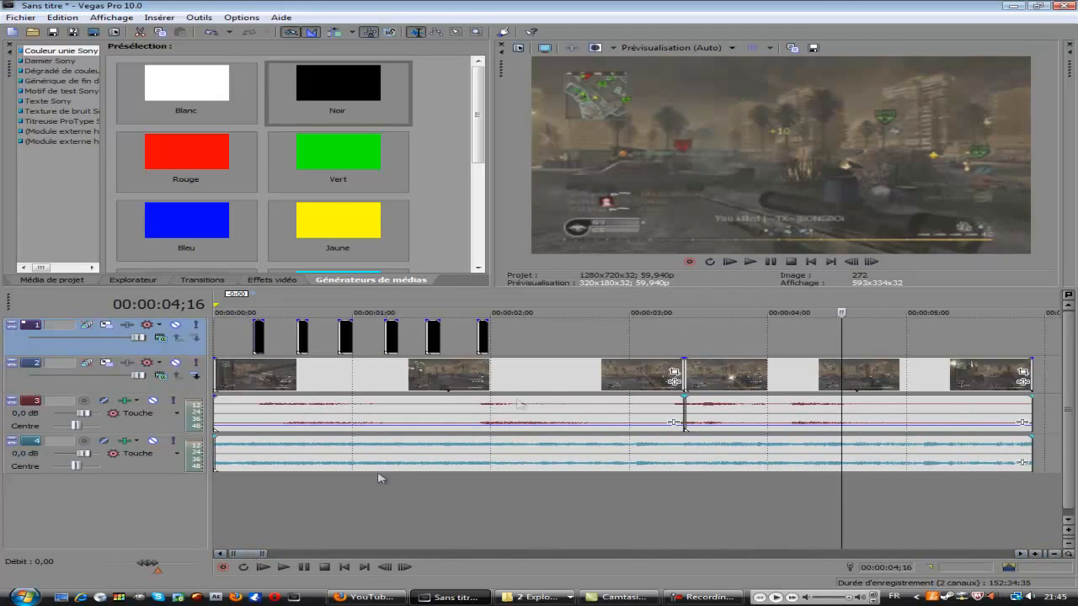
pyautogui.click(634, 350)
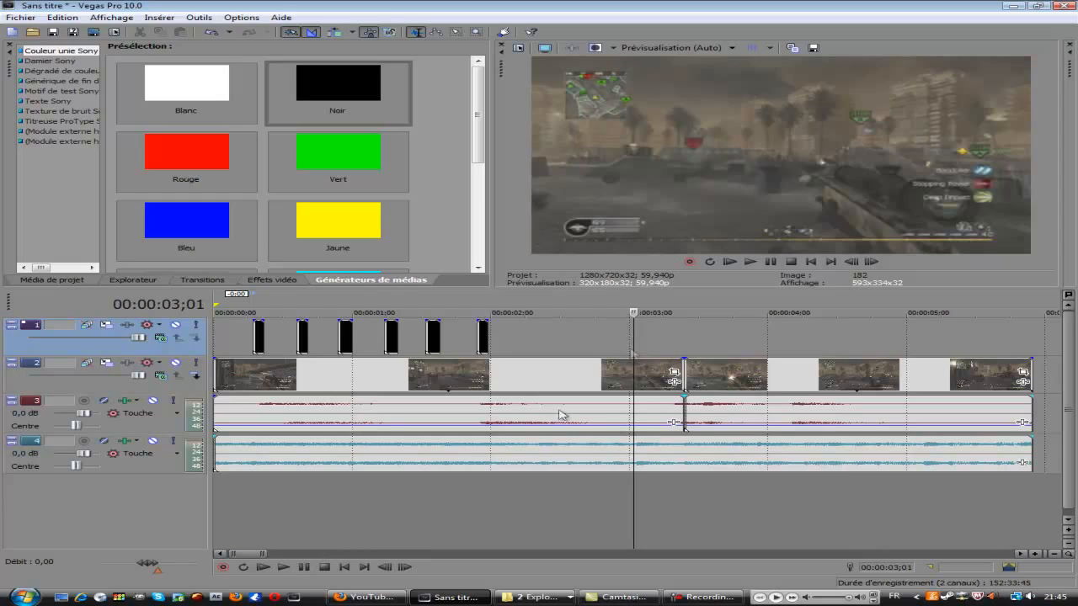
pyautogui.click(700, 362)
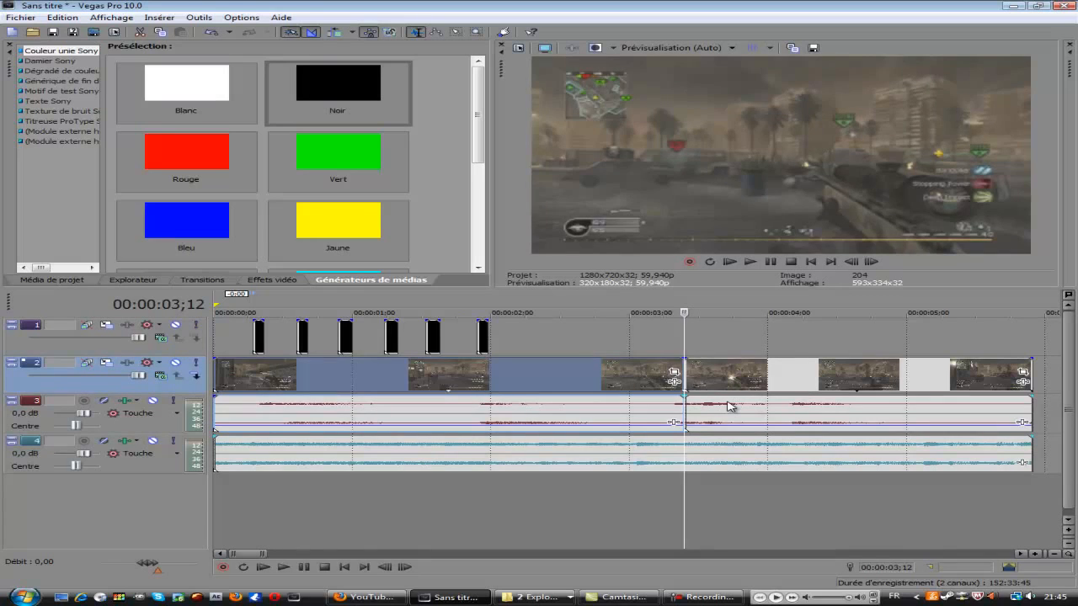
pyautogui.press('space')
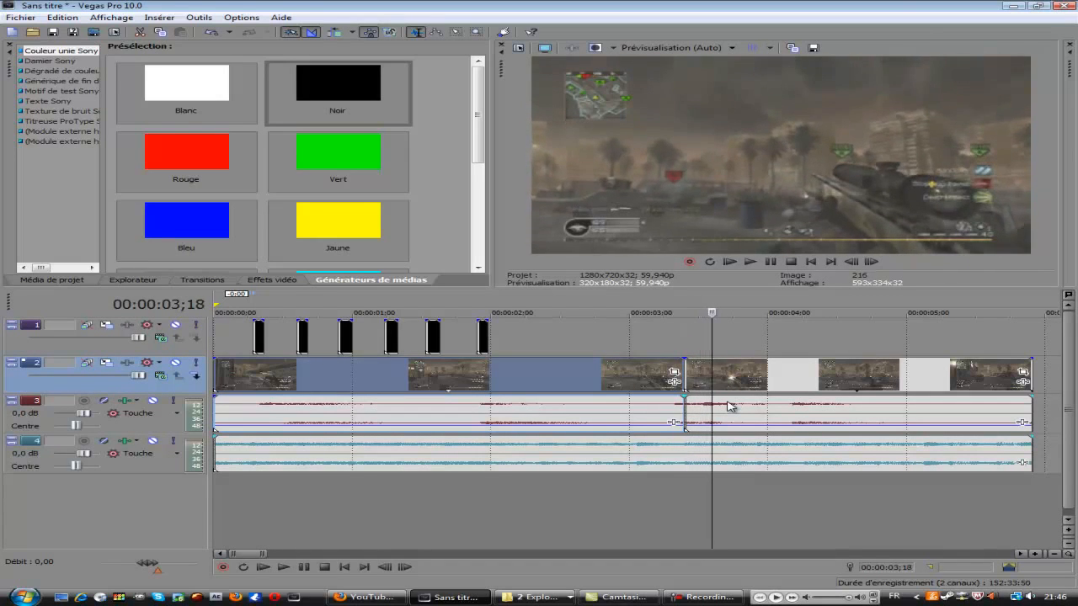
pyautogui.press('Left')
pyautogui.press('Left')
pyautogui.press('Left')
pyautogui.press('Left')
pyautogui.press('Left')
pyautogui.press('Left')
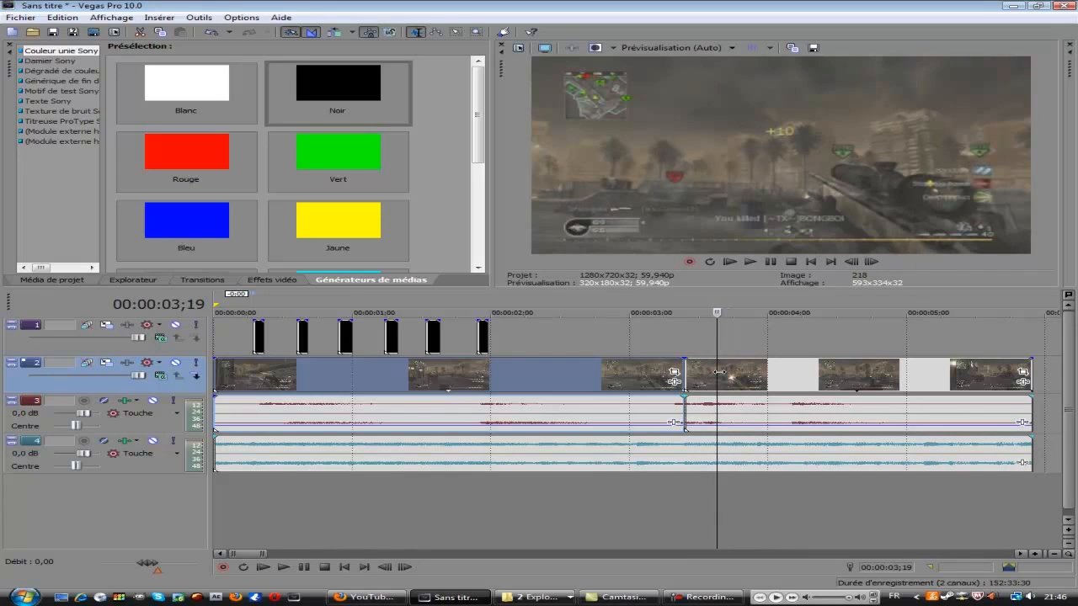
pyautogui.click(717, 372)
pyautogui.press('s')
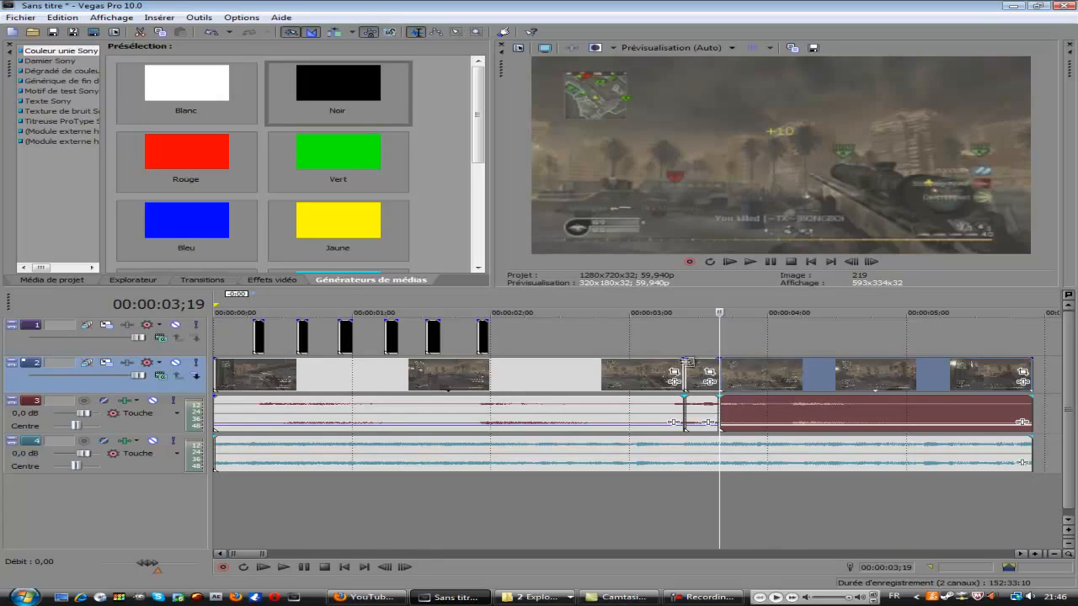
# Step: Open pan/crop for the short clip piece starting at 00:00:03;12 and rotate its frame to about 20,7 degrees
pyautogui.click(688, 370)
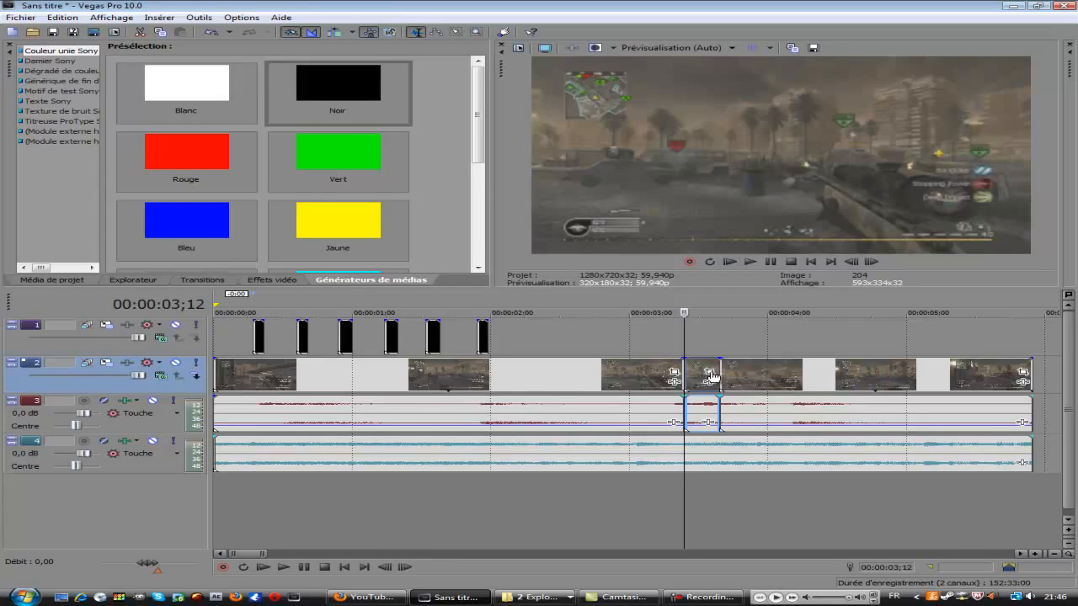
pyautogui.click(710, 373)
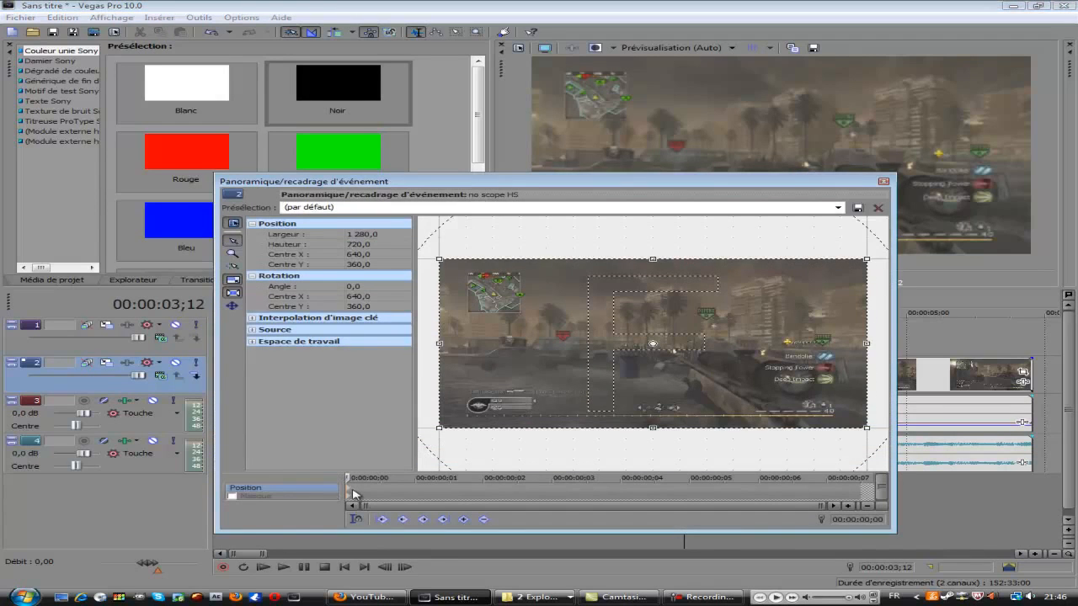
pyautogui.moveTo(866, 262)
pyautogui.mouseDown()
pyautogui.moveTo(884, 249)
pyautogui.moveTo(868, 263)
pyautogui.mouseUp()
pyautogui.moveTo(439, 246); pyautogui.dragTo(541, 237)
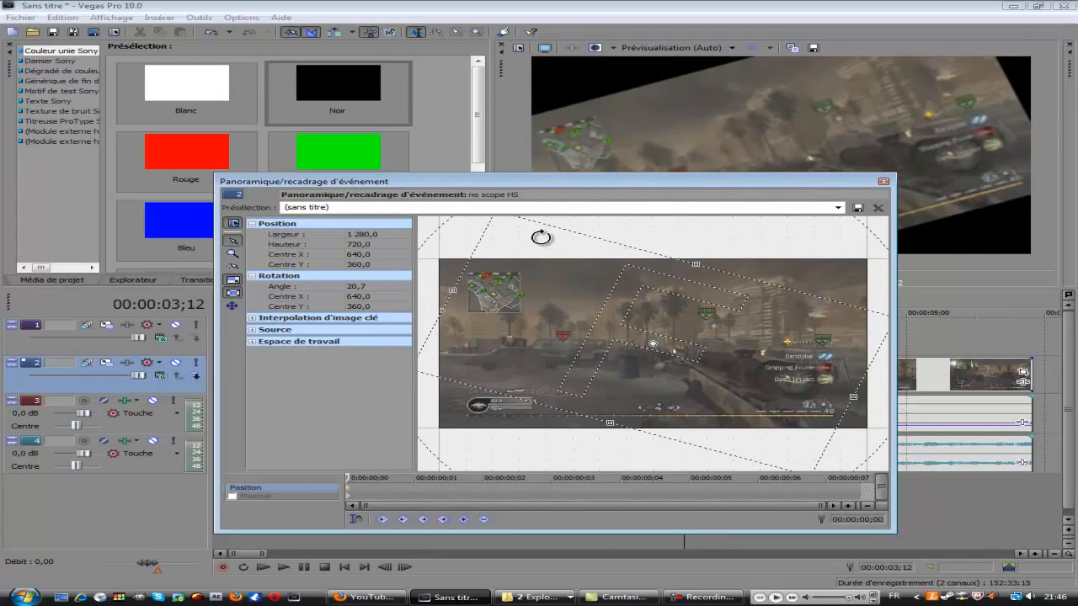
# Step: Shrink the tilted pan/crop frame to about 632,9 by 356,0 and re-centre it on the image
pyautogui.moveTo(871, 282); pyautogui.dragTo(868, 262)
pyautogui.moveTo(808, 457); pyautogui.dragTo(729, 387)
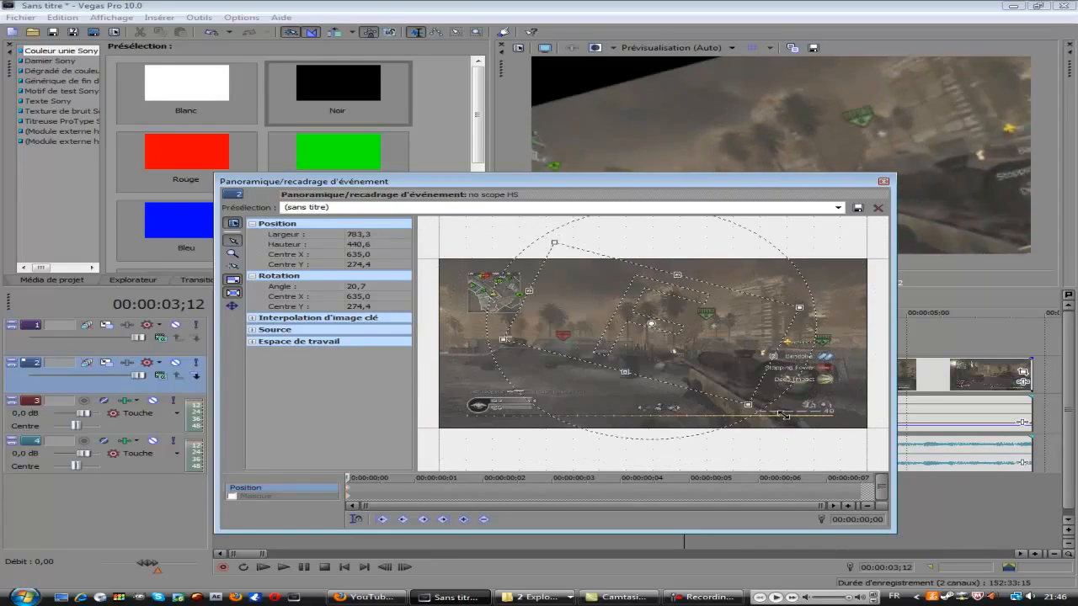
pyautogui.rightClick(691, 357)
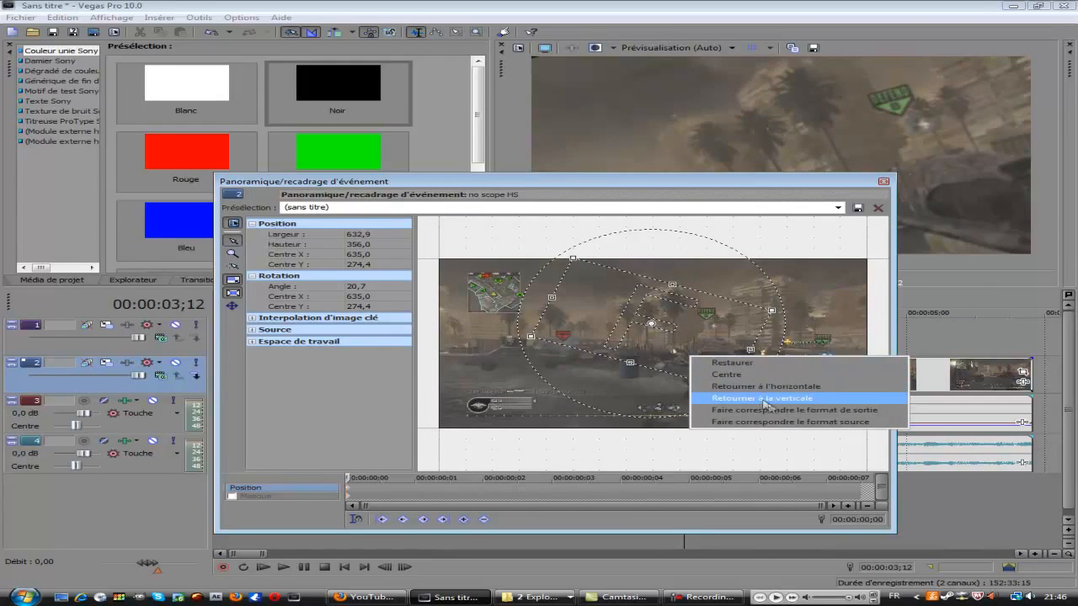
pyautogui.press('Escape')
pyautogui.rightClick(676, 351)
pyautogui.click(714, 369)
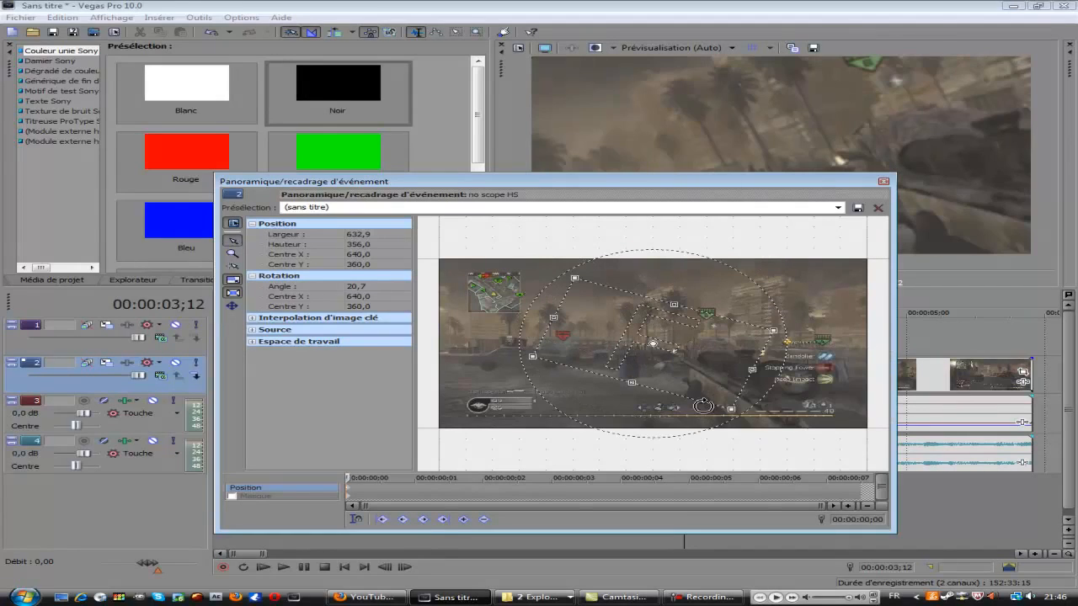
# Step: Restore the pan/crop frame to its default at 00:00:00;07, near the end of the short clip piece
pyautogui.click(859, 492)
pyautogui.rightClick(672, 333)
pyautogui.click(723, 345)
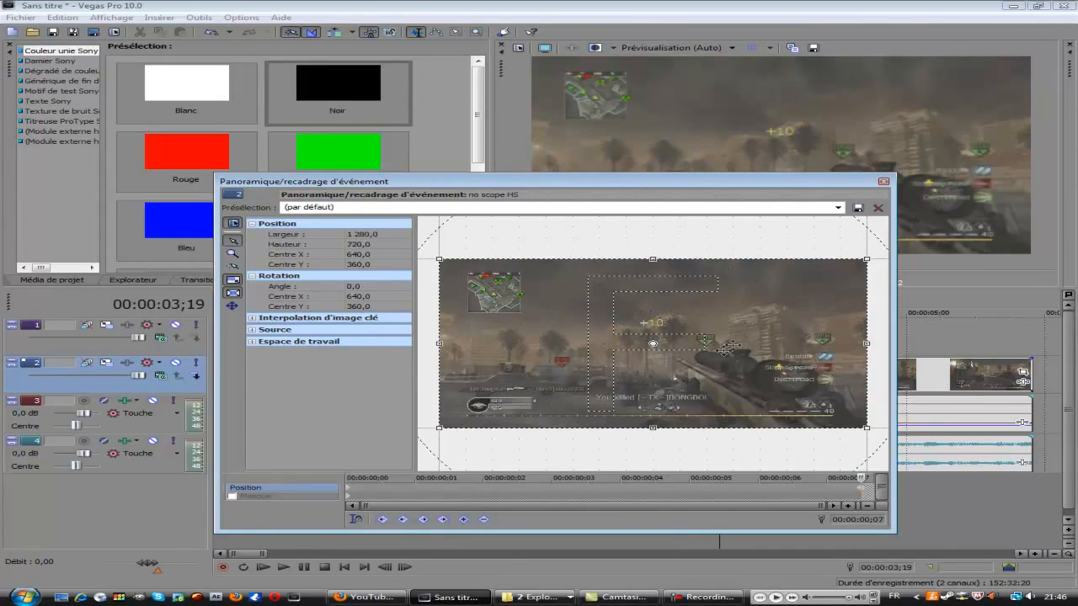
pyautogui.click(882, 183)
# Step: Play the tilted zoom piece and the whole project from the start to check the effects
pyautogui.click(685, 412)
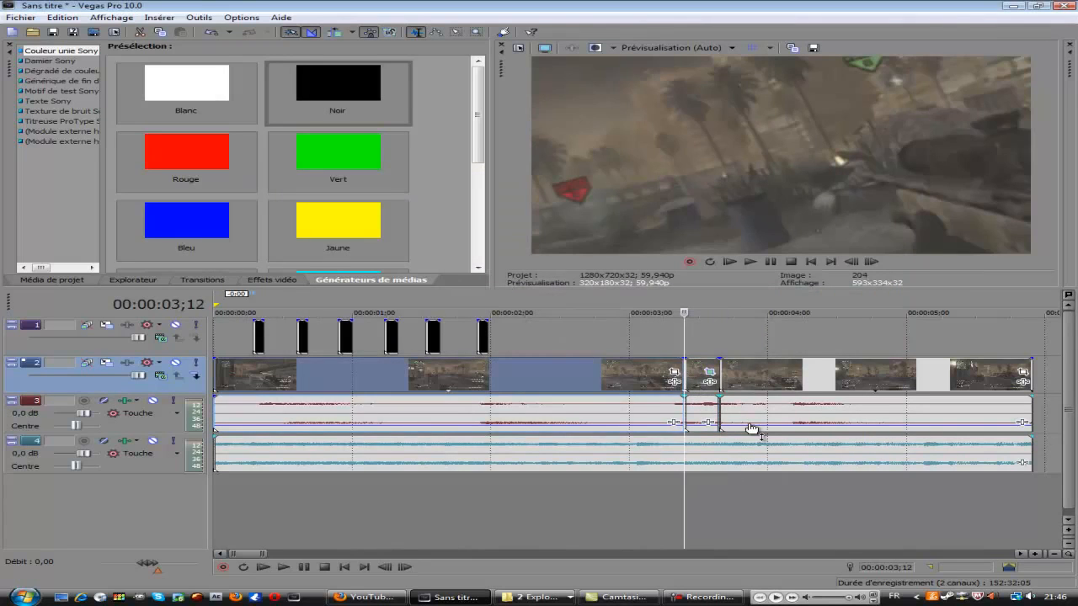
pyautogui.press('space')
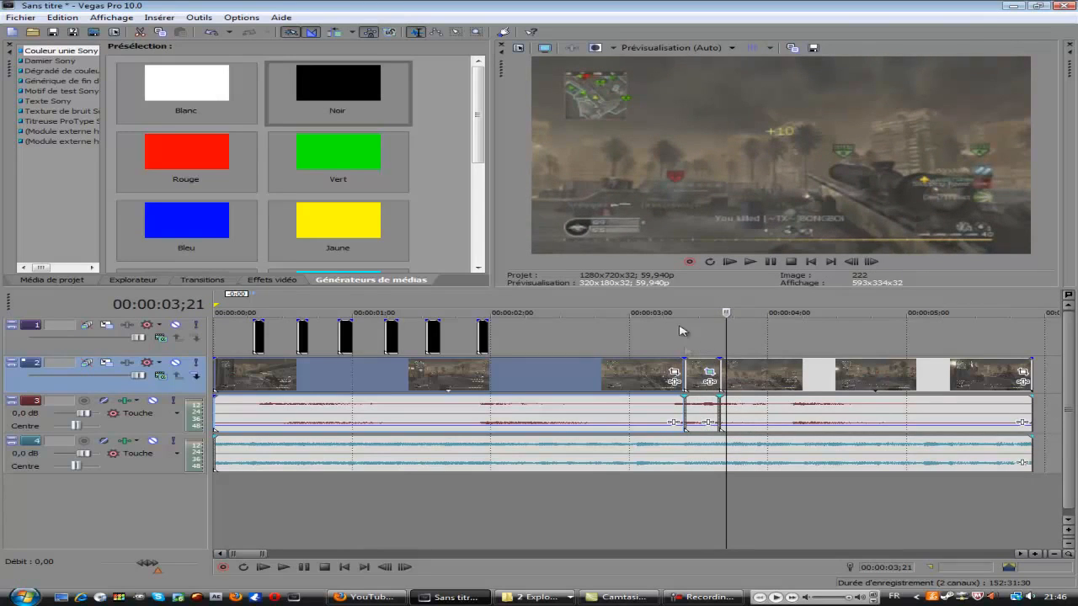
pyautogui.click(344, 568)
pyautogui.click(305, 569)
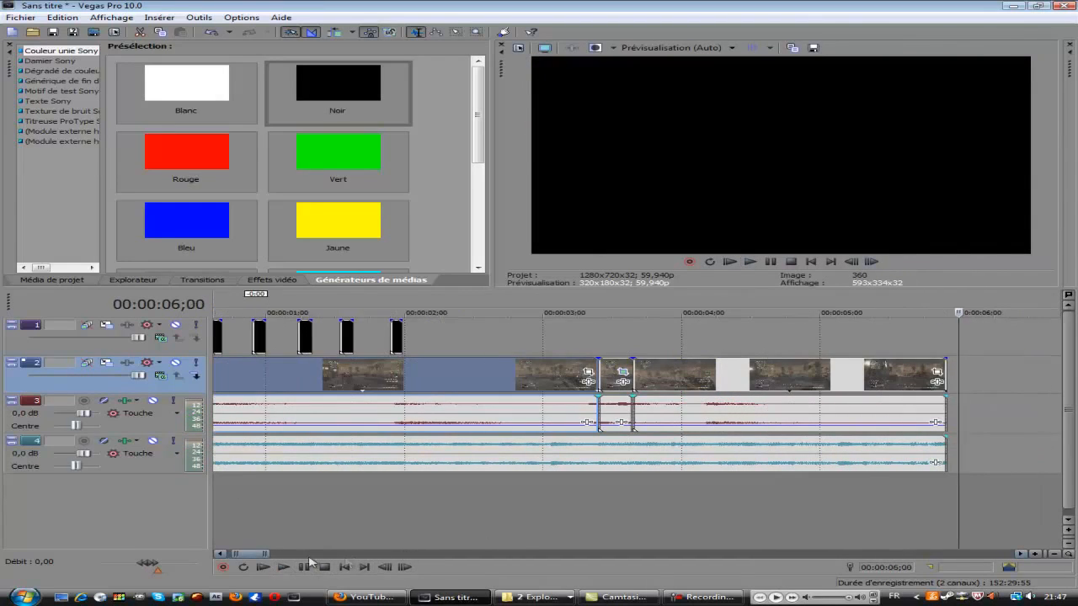
pyautogui.moveTo(255, 554); pyautogui.dragTo(232, 554)
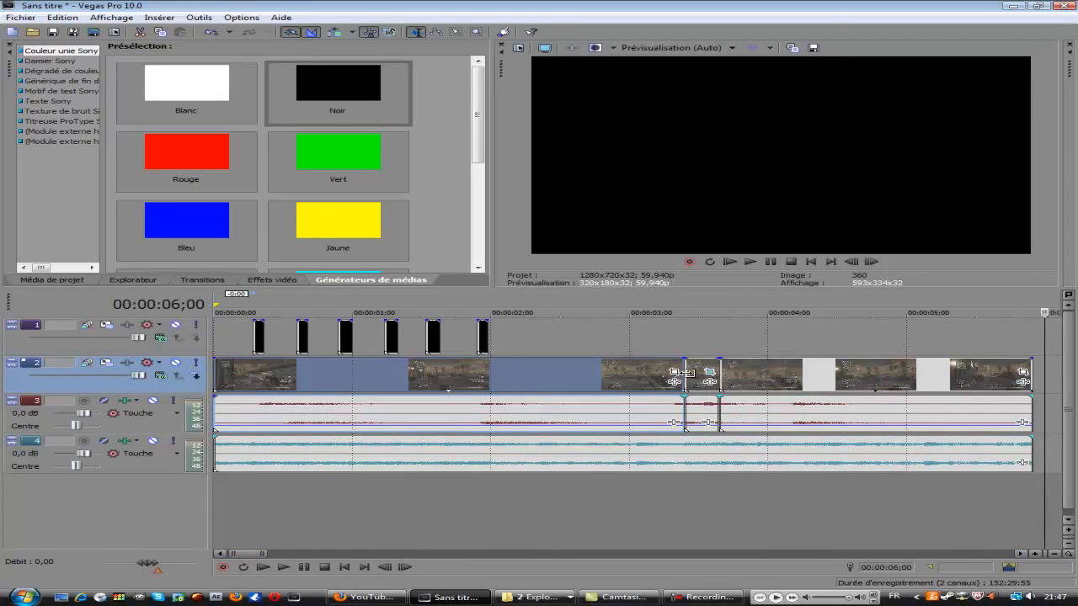
pyautogui.click(686, 375)
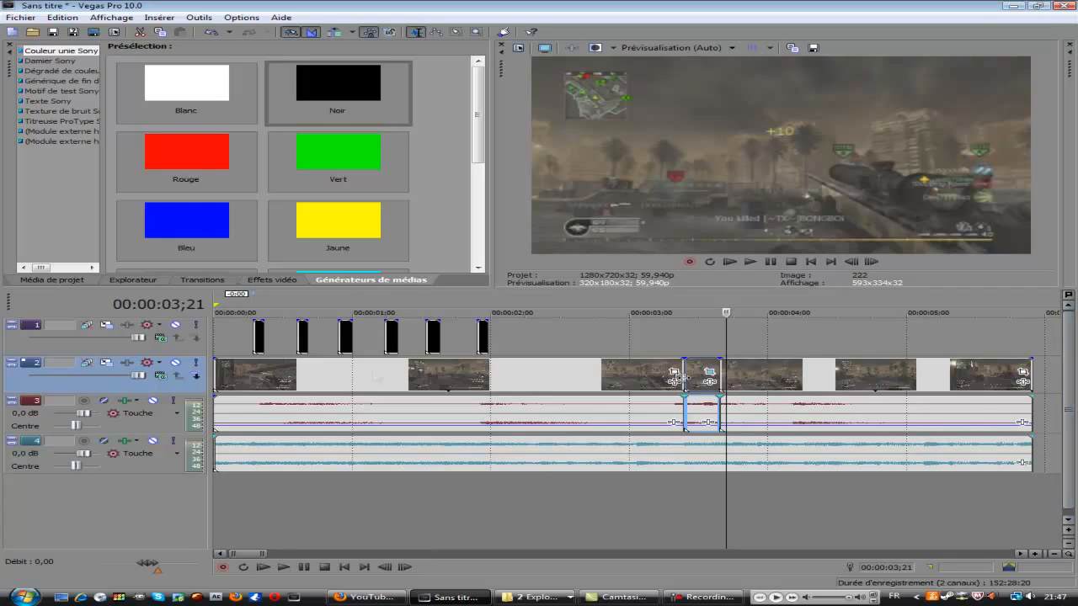
# Step: Insert a new video track above the black flash track
pyautogui.click(574, 341)
pyautogui.rightClick(606, 331)
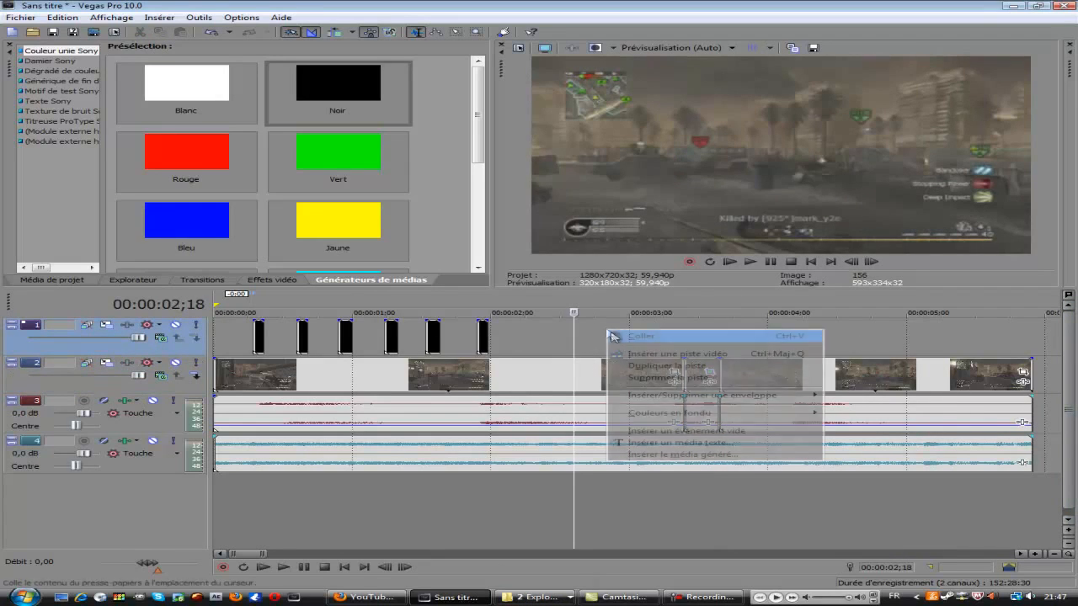
pyautogui.click(653, 354)
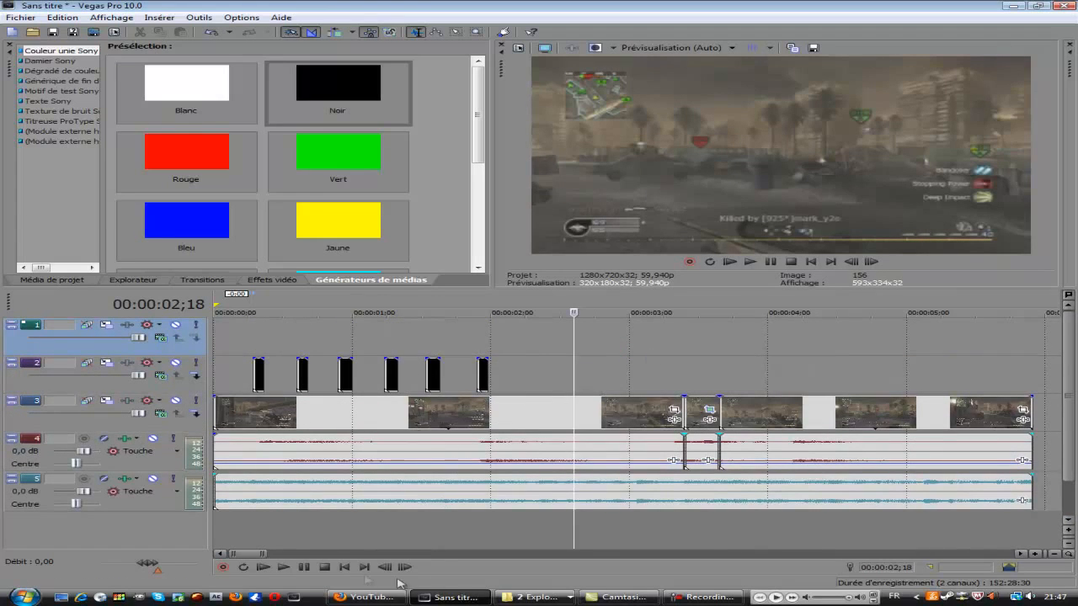
# Step: Insert text media on the new top track at 00:00:00;11 and apply the Signe preset
pyautogui.click(261, 354)
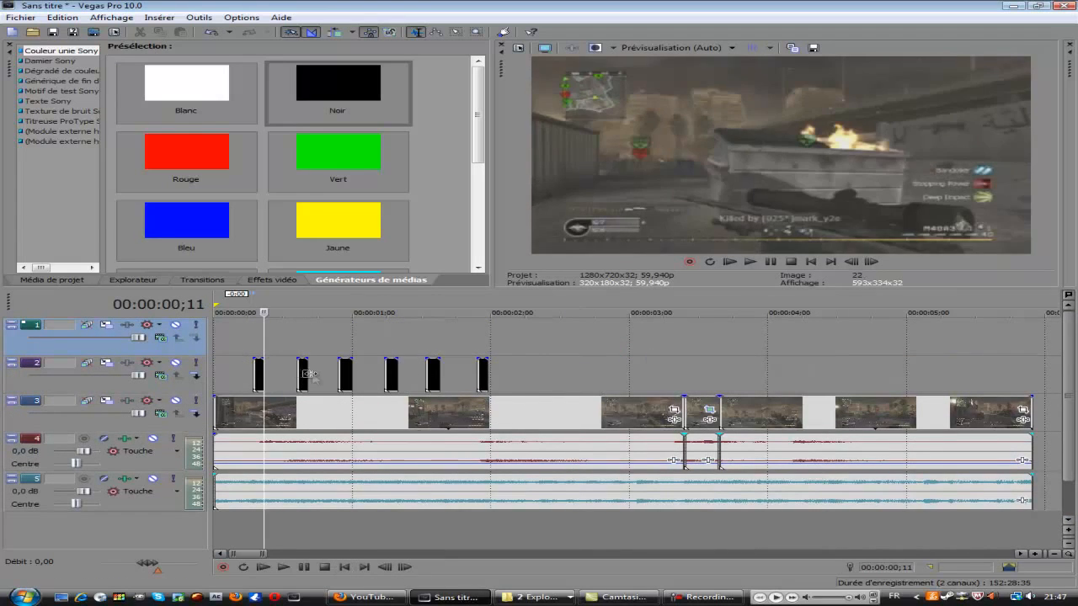
pyautogui.press('Left')
pyautogui.click(304, 364)
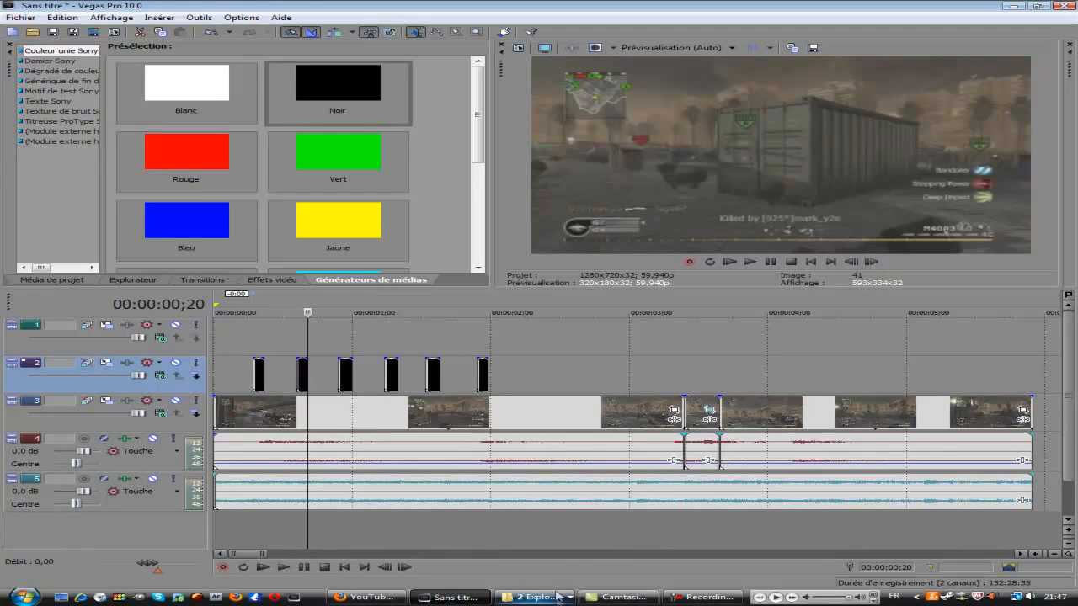
pyautogui.click(261, 331)
pyautogui.rightClick(256, 338)
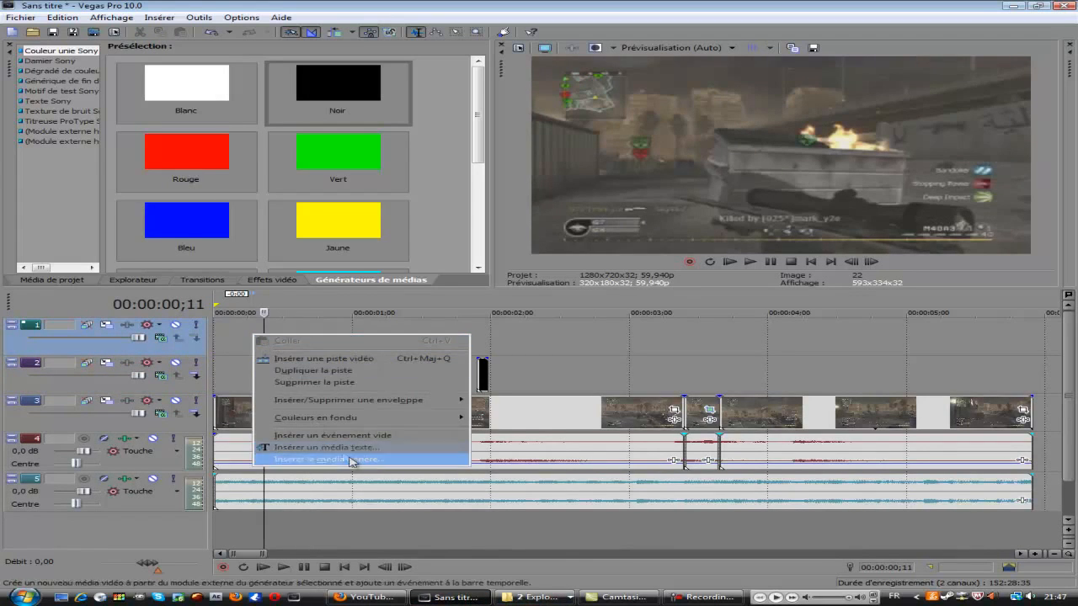
pyautogui.click(326, 447)
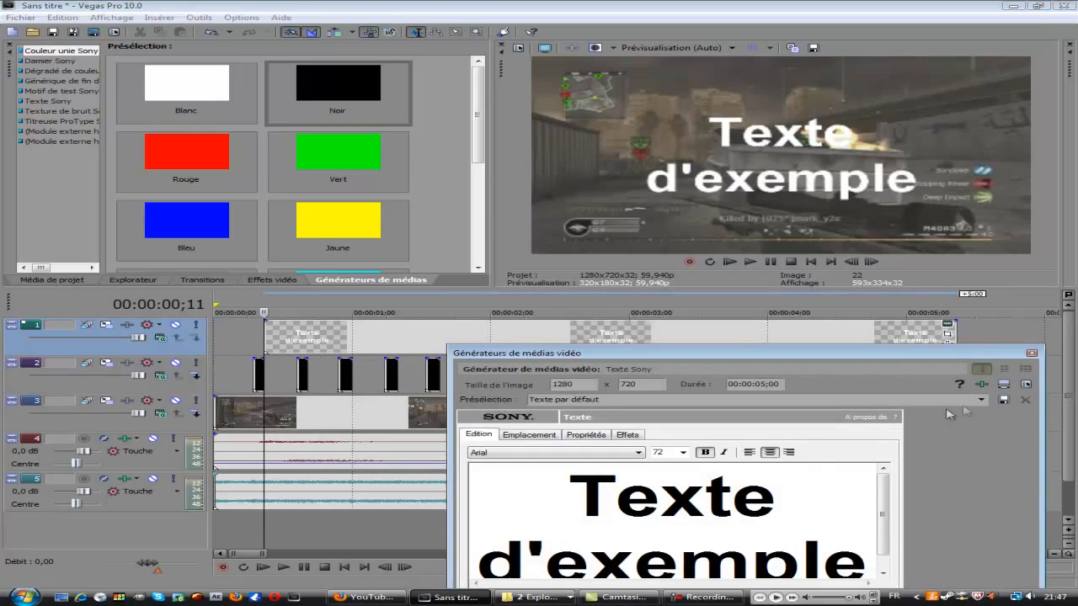
pyautogui.click(979, 401)
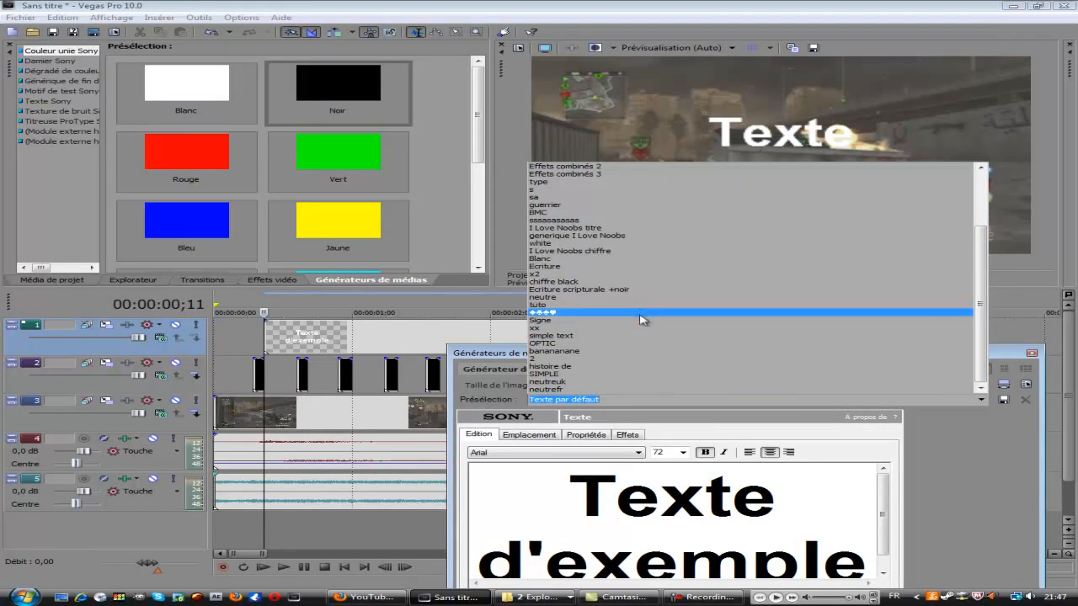
pyautogui.click(649, 314)
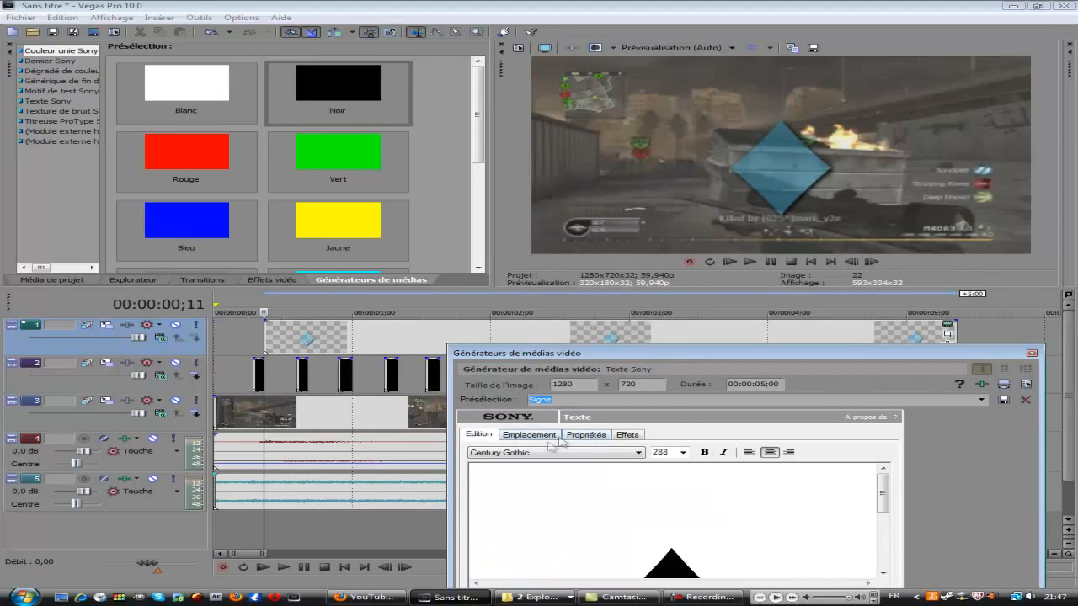
pyautogui.click(767, 546)
pyautogui.write('♣♠')
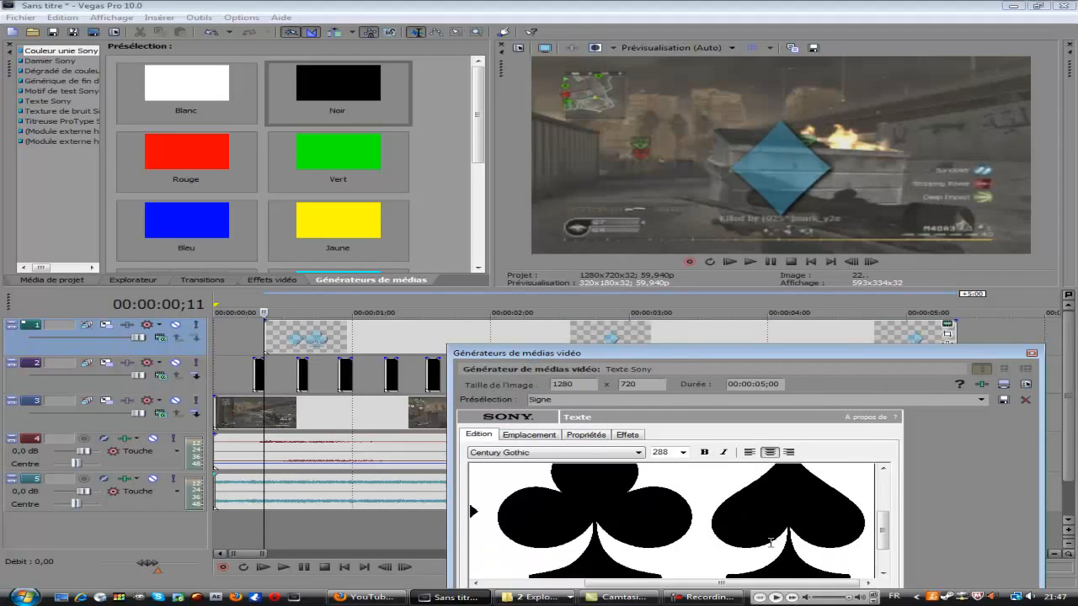
pyautogui.write('♥')
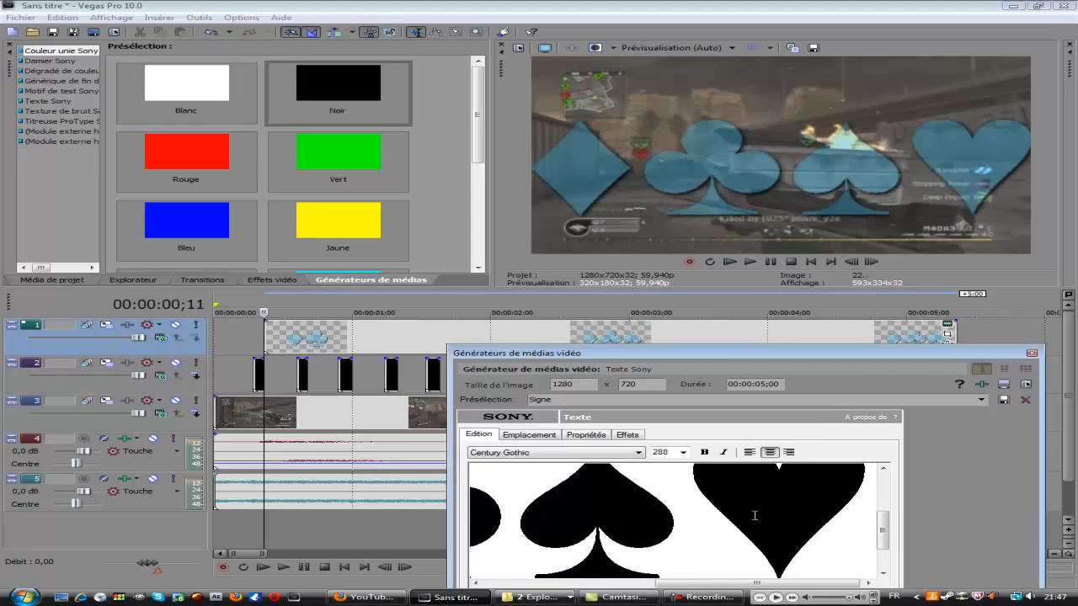
pyautogui.moveTo(831, 529); pyautogui.dragTo(612, 533)
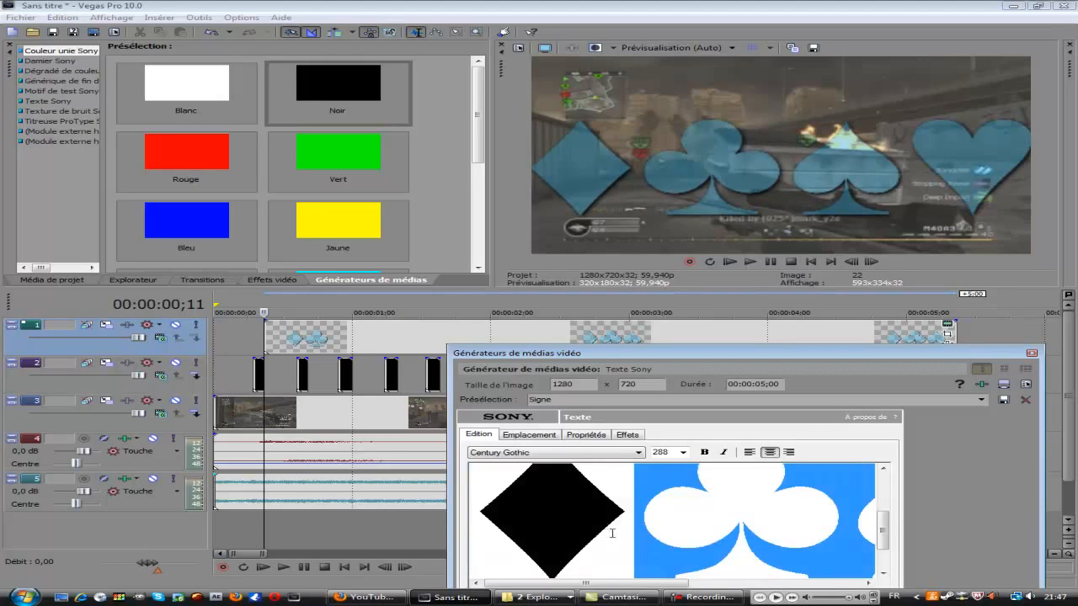
pyautogui.press('BackSpace')
# Step: Trim the diamond text event so it matches the first black flash in position and length
pyautogui.click(1032, 354)
pyautogui.moveTo(317, 340); pyautogui.dragTo(305, 340)
pyautogui.moveTo(941, 332); pyautogui.dragTo(263, 332)
# Step: Add a Signe-preset text event showing ♣ at 00:00:00;18 on the top track and trim it to the second black flash
pyautogui.click(305, 336)
pyautogui.click(297, 336)
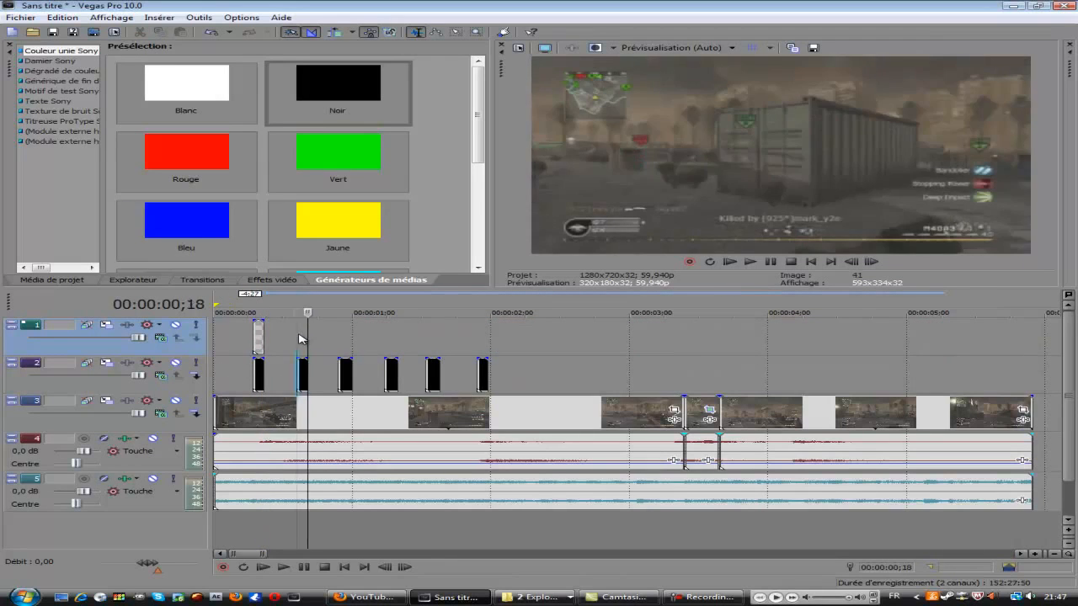
pyautogui.rightClick(303, 335)
pyautogui.click(396, 448)
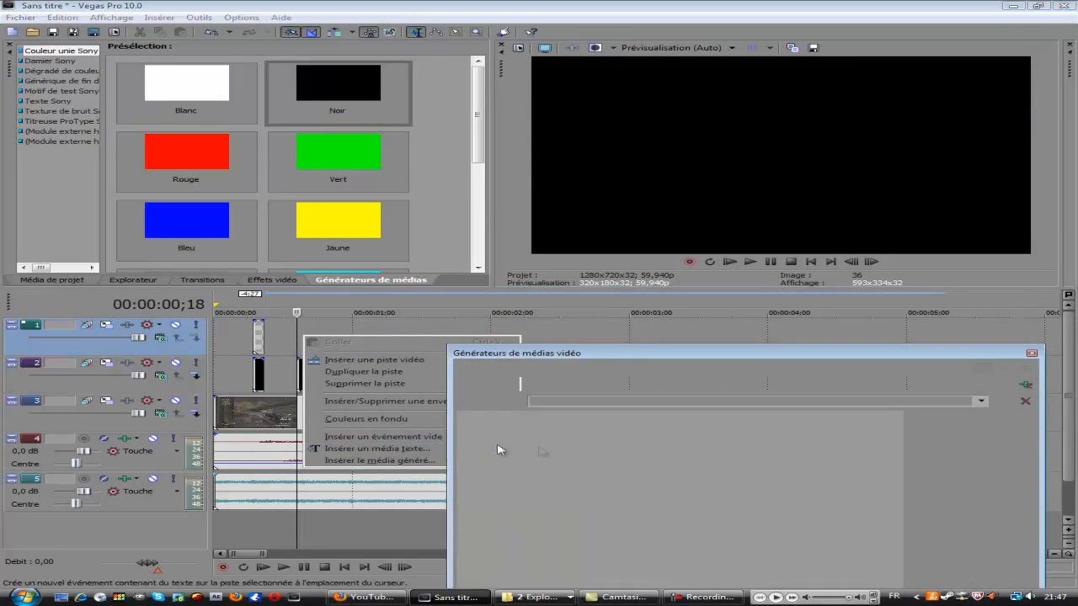
pyautogui.click(987, 402)
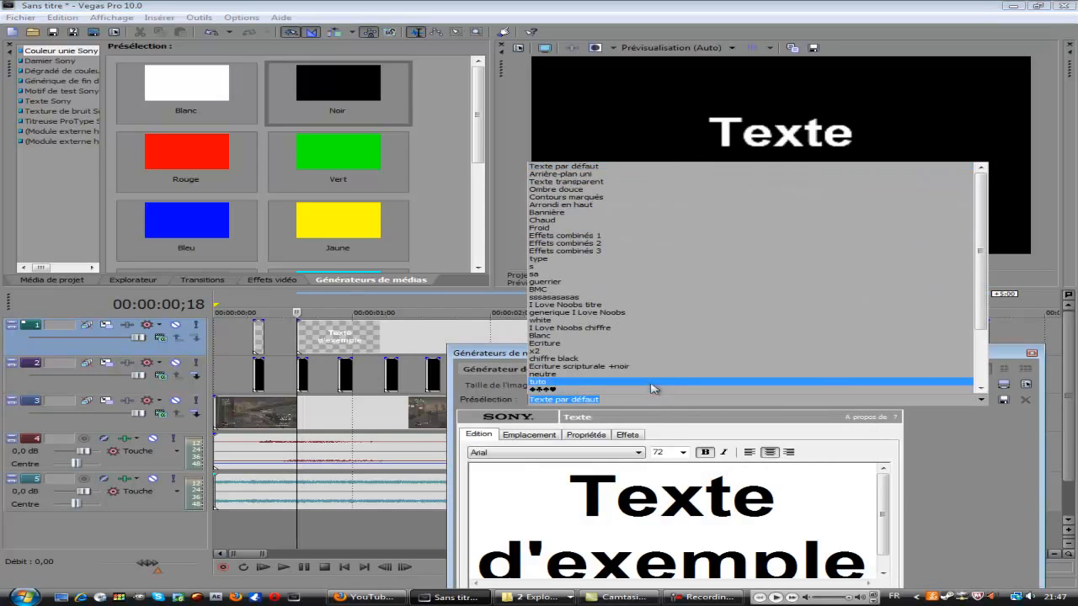
pyautogui.click(619, 389)
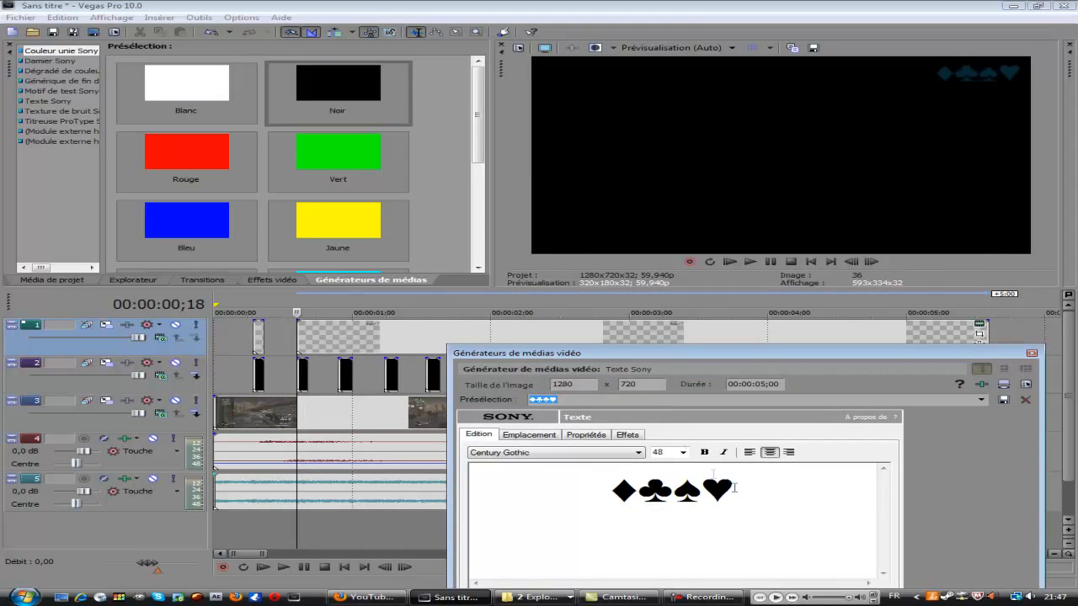
pyautogui.doubleClick(633, 520)
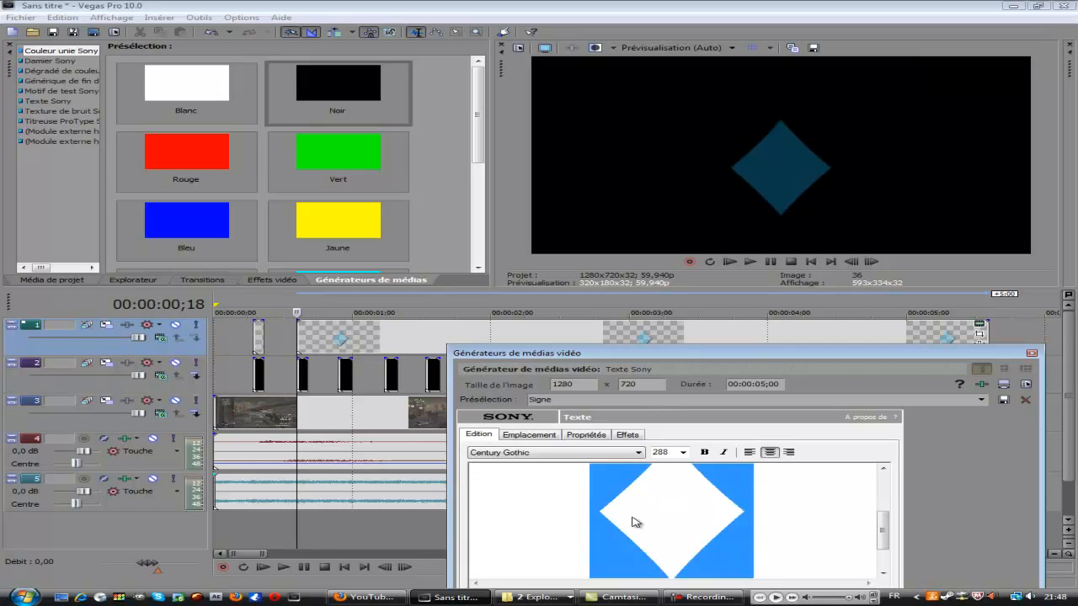
pyautogui.press('Delete')
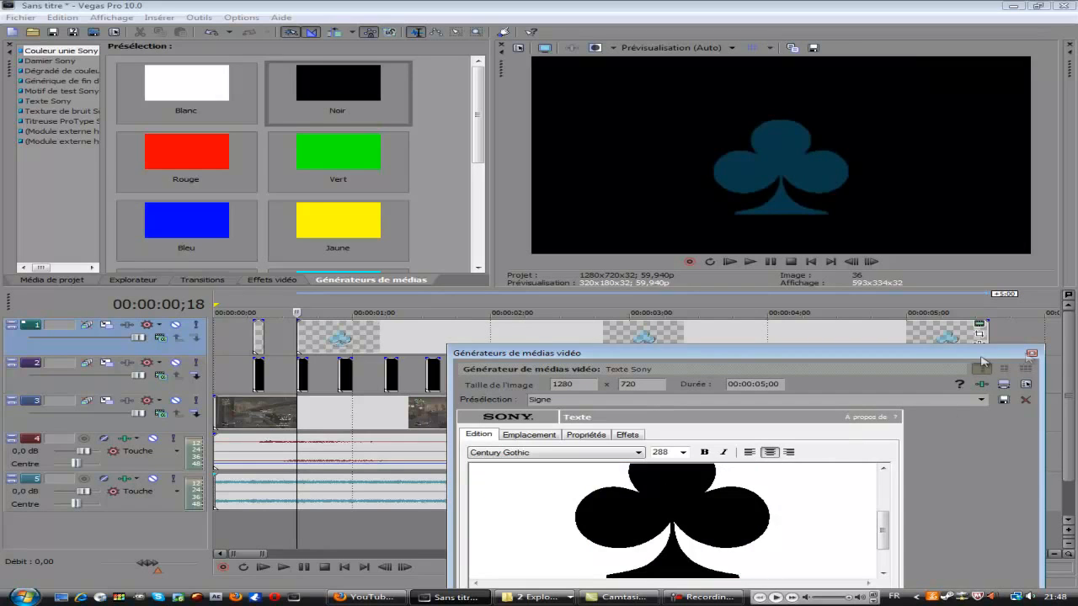
pyautogui.click(1031, 352)
pyautogui.moveTo(984, 337); pyautogui.dragTo(310, 342)
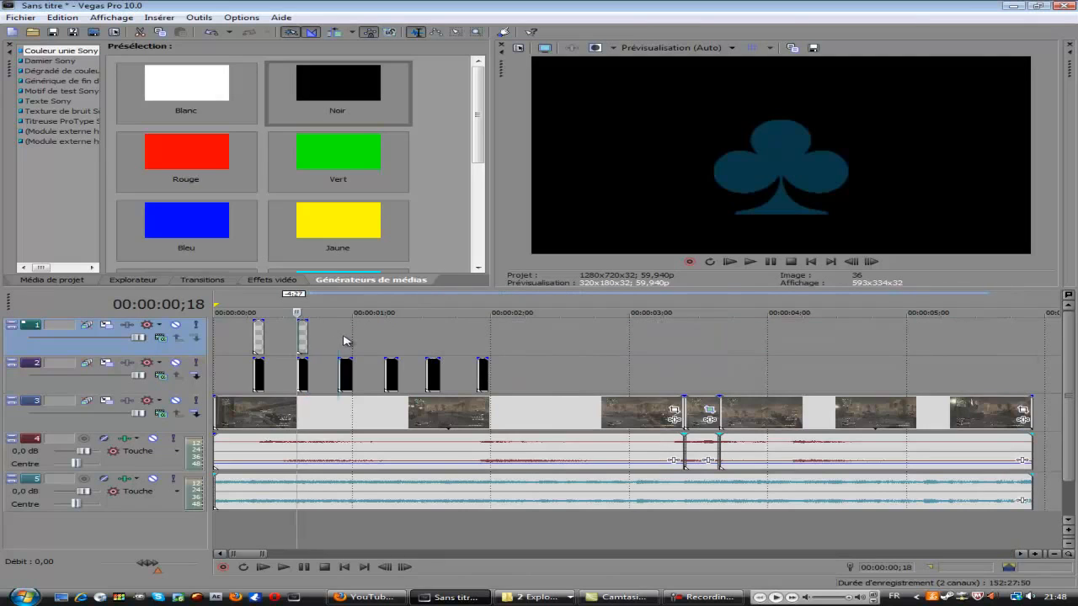
# Step: Add a Signe-preset text event showing ♠ at 00:00:00;27 on the top track and shorten it to the third black flash
pyautogui.click(339, 340)
pyautogui.rightClick(342, 339)
pyautogui.click(467, 453)
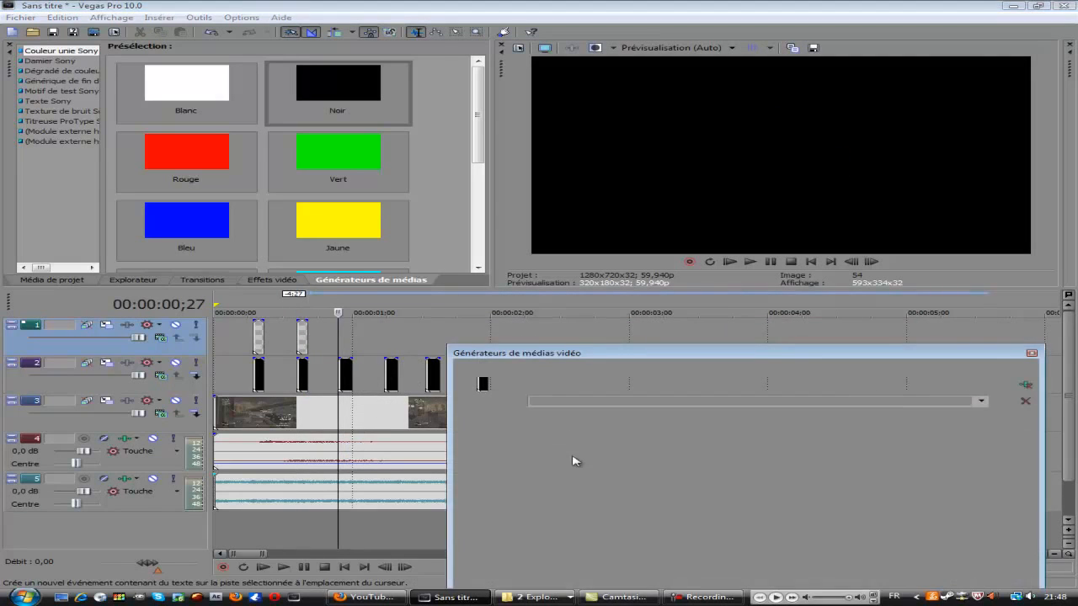
pyautogui.click(981, 399)
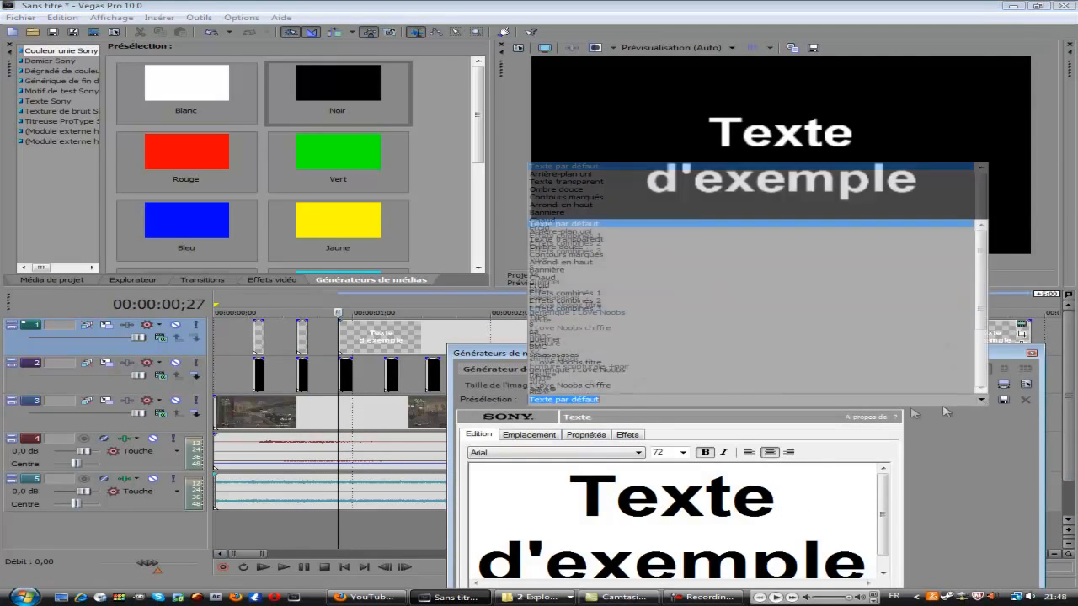
pyautogui.click(980, 391)
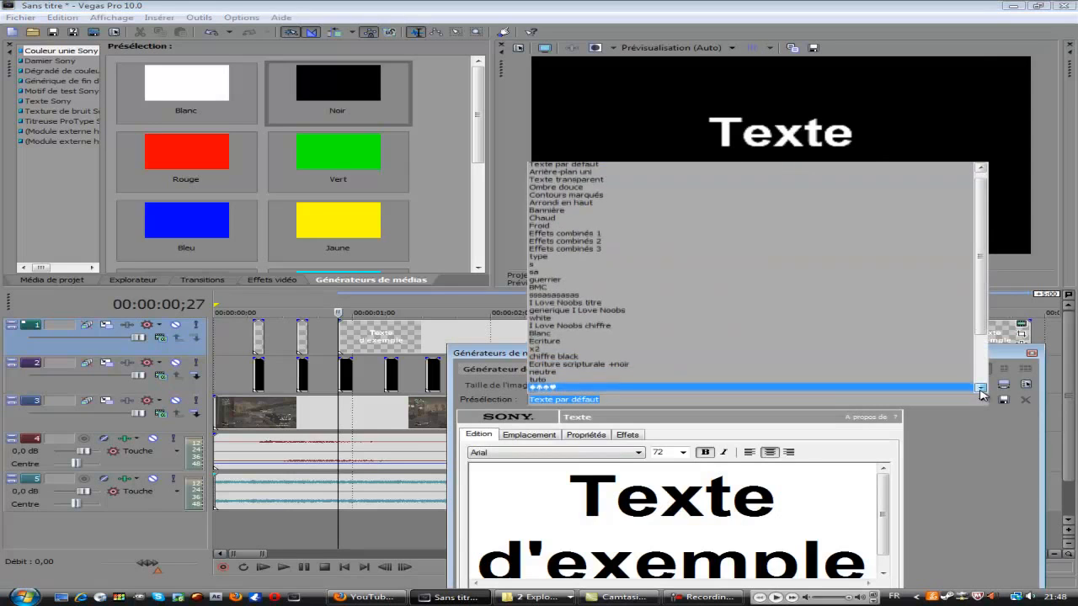
pyautogui.scroll(-3, 699, 371)
pyautogui.click(699, 384)
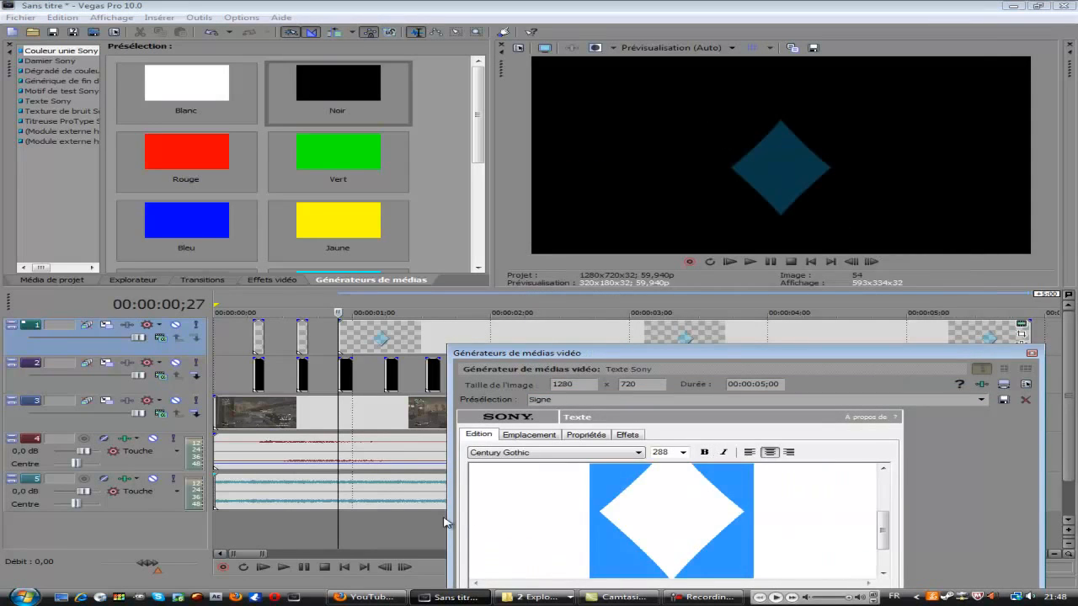
pyautogui.write('♠')
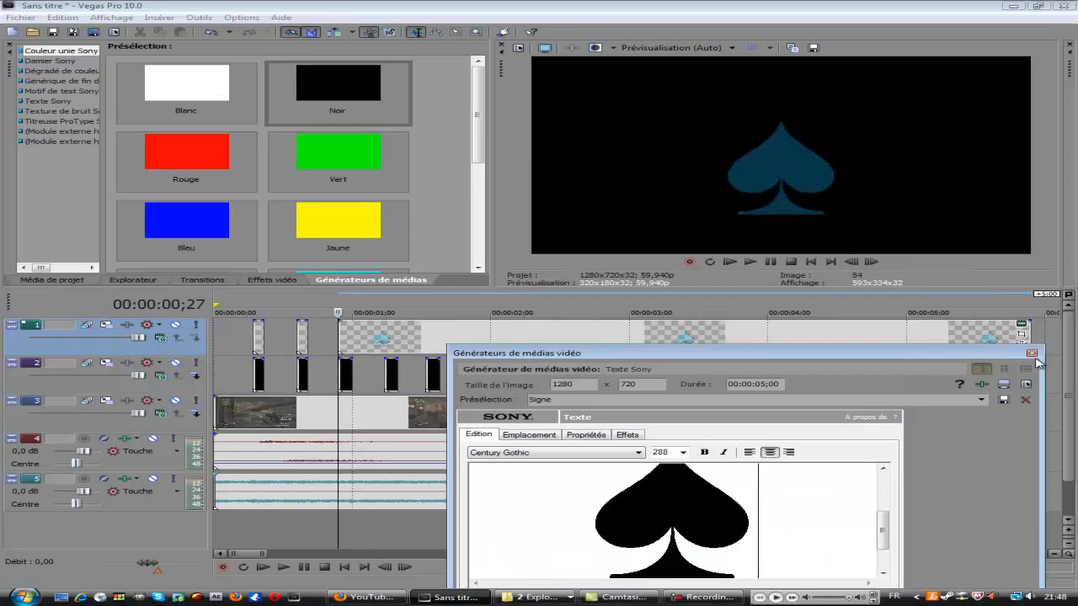
pyautogui.click(1028, 354)
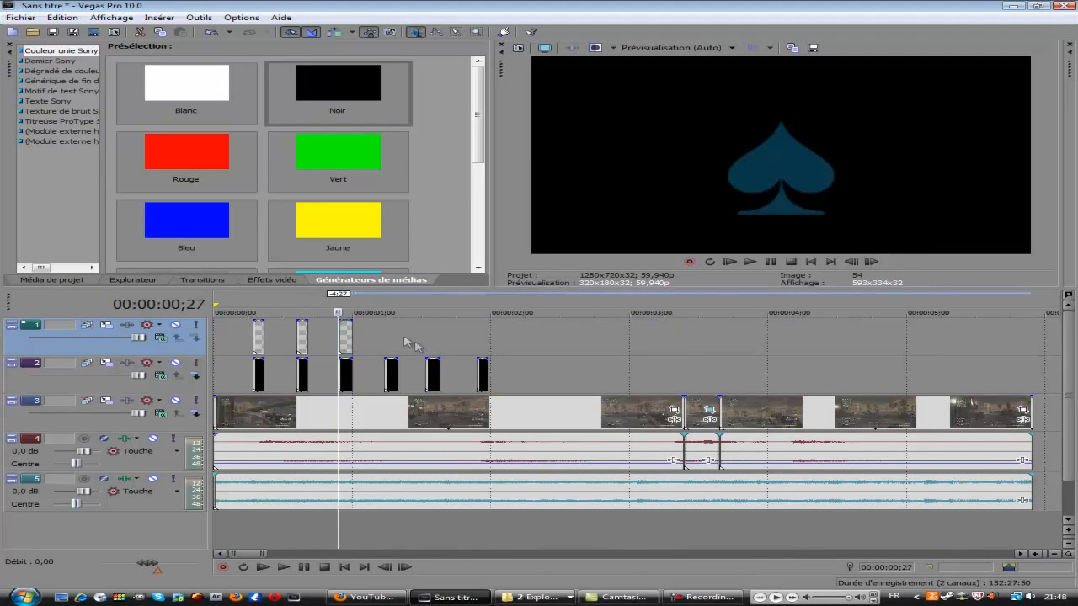
# Step: Insert a Signe-preset text event showing ♥ at 00:00:01;07 on the top track
pyautogui.click(384, 336)
pyautogui.rightClick(391, 342)
pyautogui.click(491, 455)
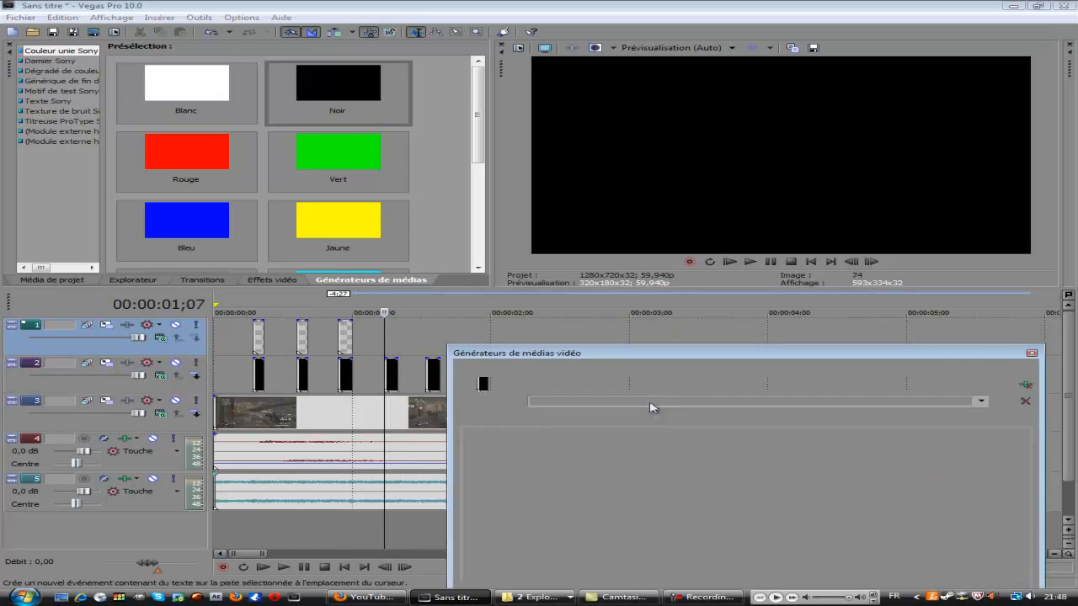
pyautogui.click(981, 400)
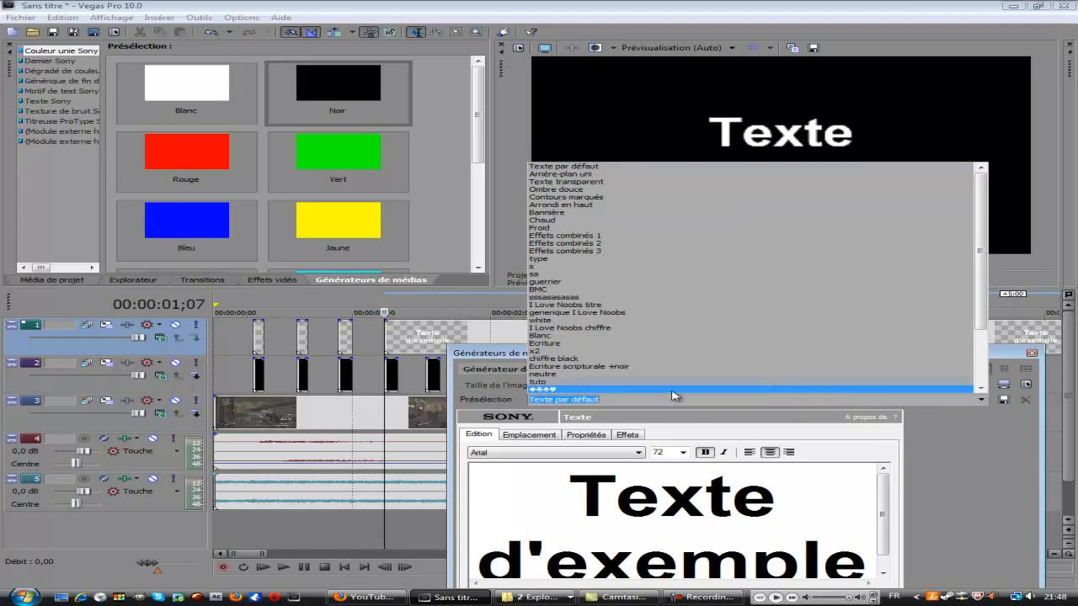
pyautogui.press('Escape')
pyautogui.click(981, 401)
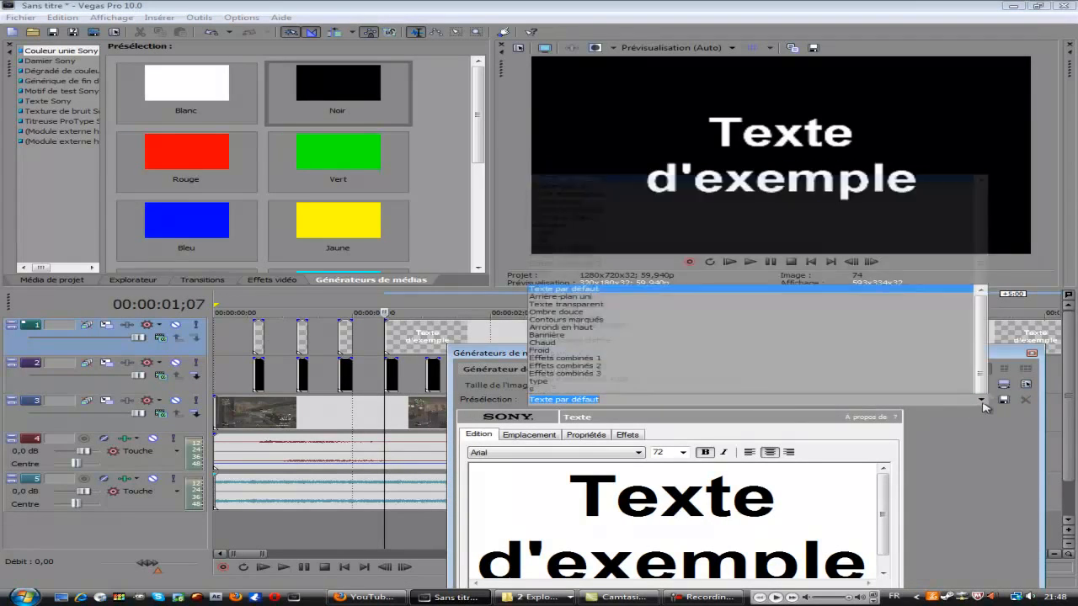
pyautogui.moveTo(984, 279); pyautogui.dragTo(981, 330)
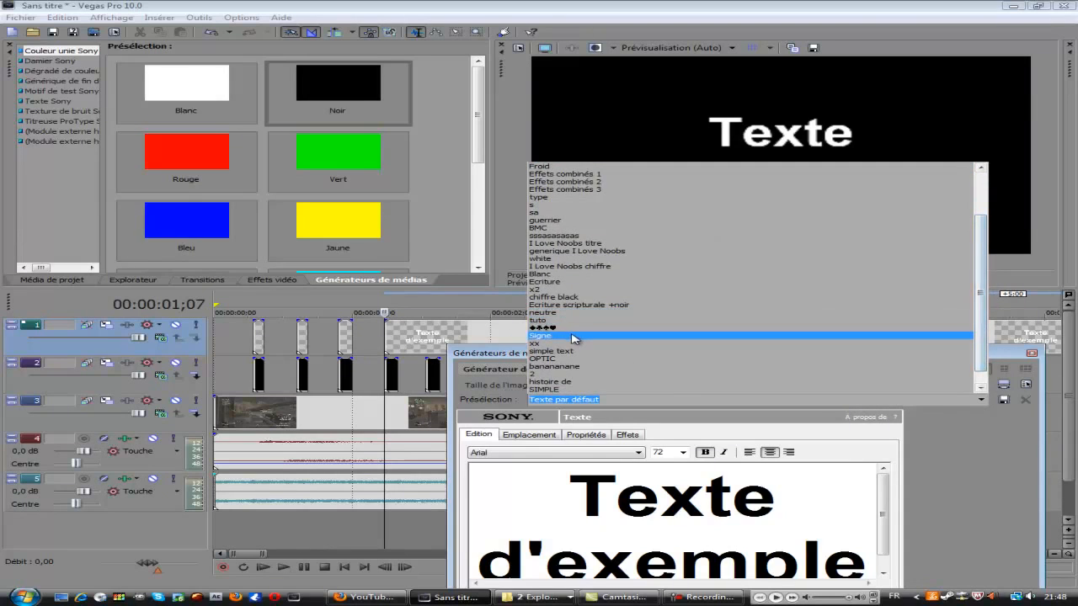
pyautogui.click(574, 337)
pyautogui.moveTo(737, 519); pyautogui.dragTo(596, 537)
pyautogui.write('♥')
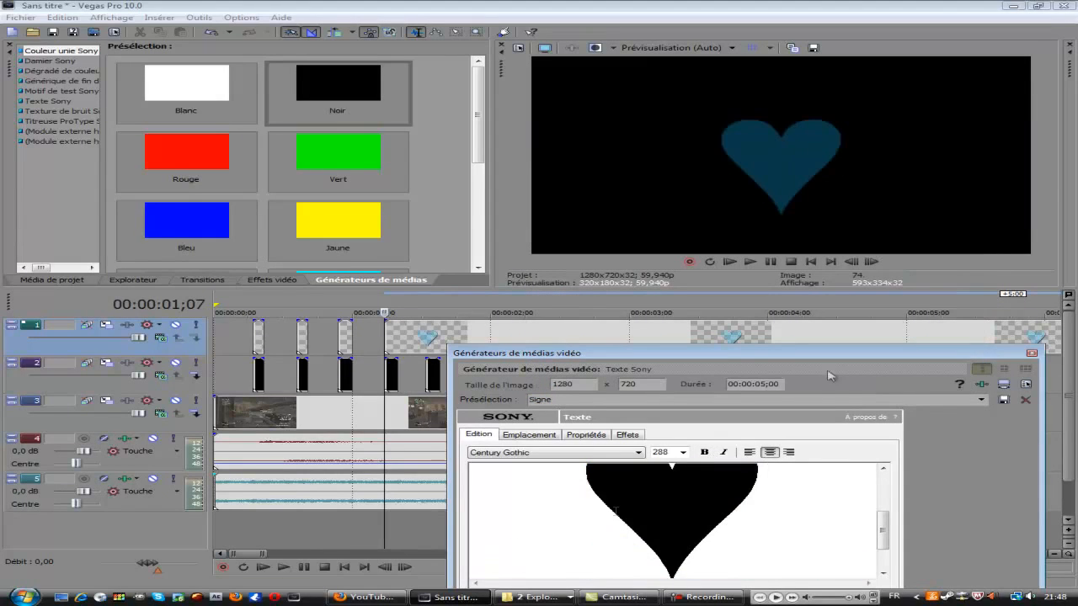
pyautogui.click(1032, 354)
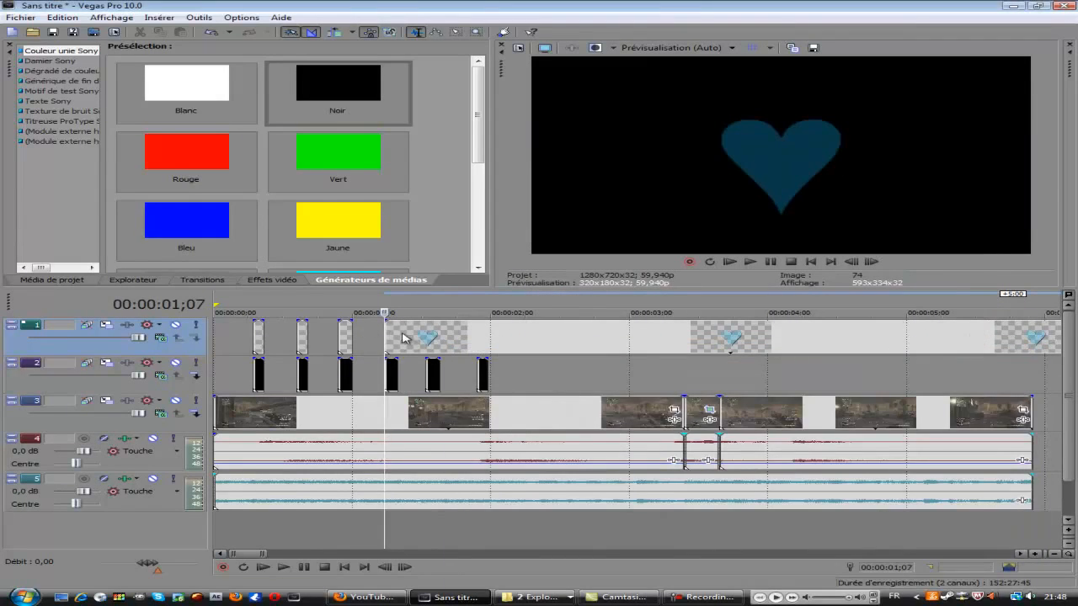
# Step: Split the heart text event at the end of the fourth black flash and delete the excess part
pyautogui.click(402, 339)
pyautogui.press('s')
pyautogui.click(416, 339)
pyautogui.press('Delete')
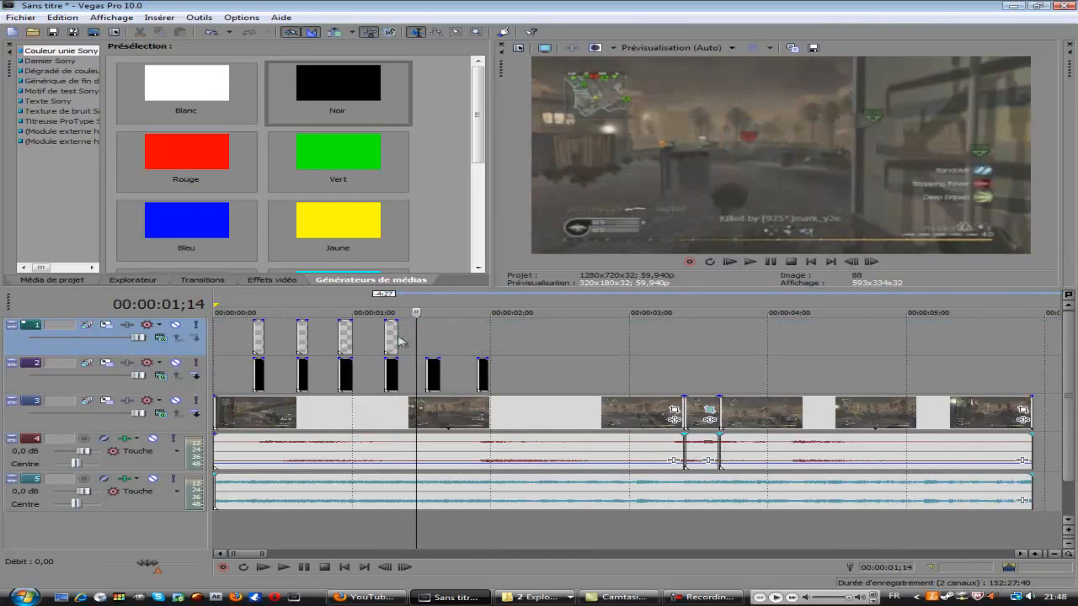
# Step: Change the diamond symbol's text colour to magenta with an alpha of 255
pyautogui.click(264, 339)
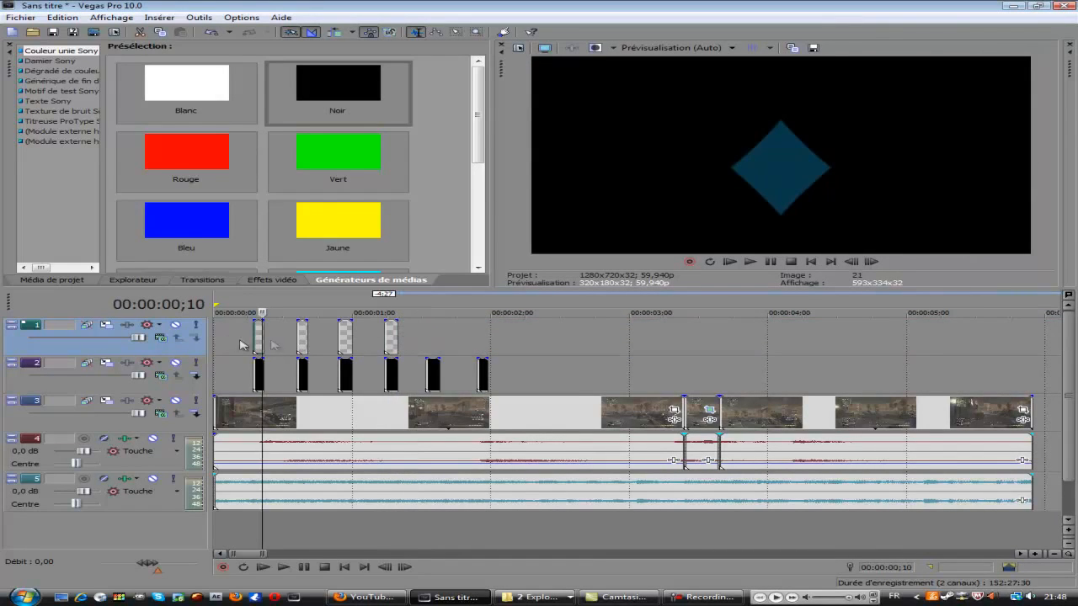
pyautogui.rightClick(259, 338)
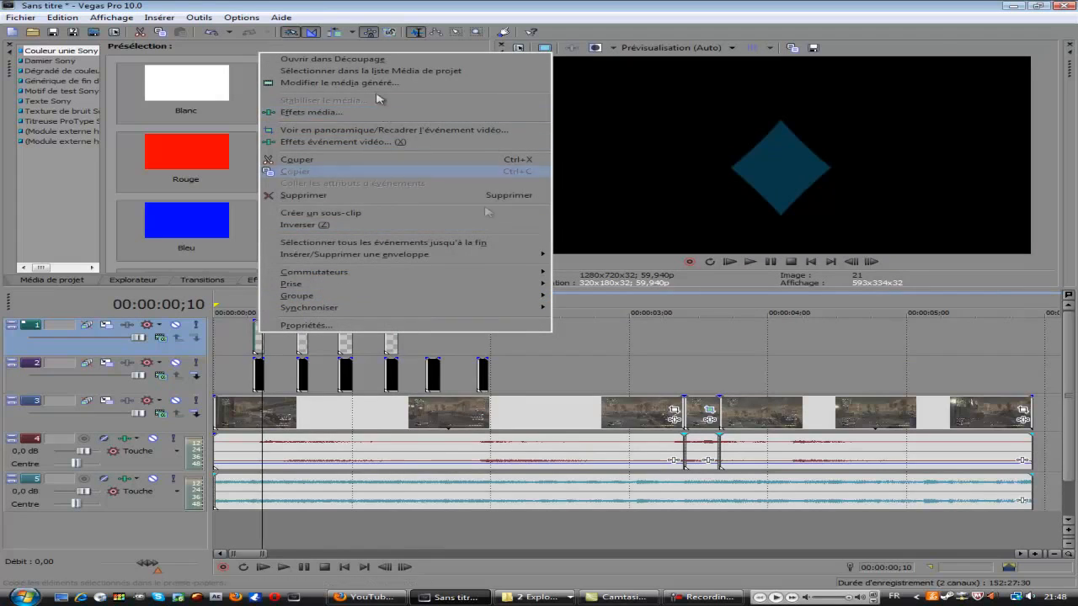
pyautogui.click(1036, 555)
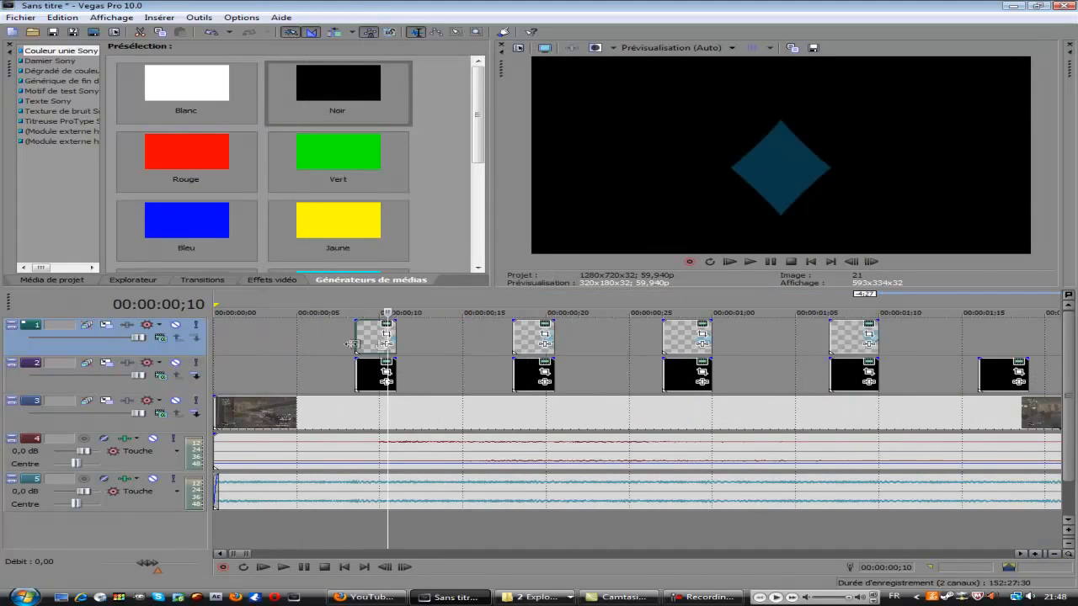
pyautogui.click(387, 325)
pyautogui.click(583, 434)
pyautogui.click(628, 501)
pyautogui.moveTo(630, 502); pyautogui.dragTo(634, 505)
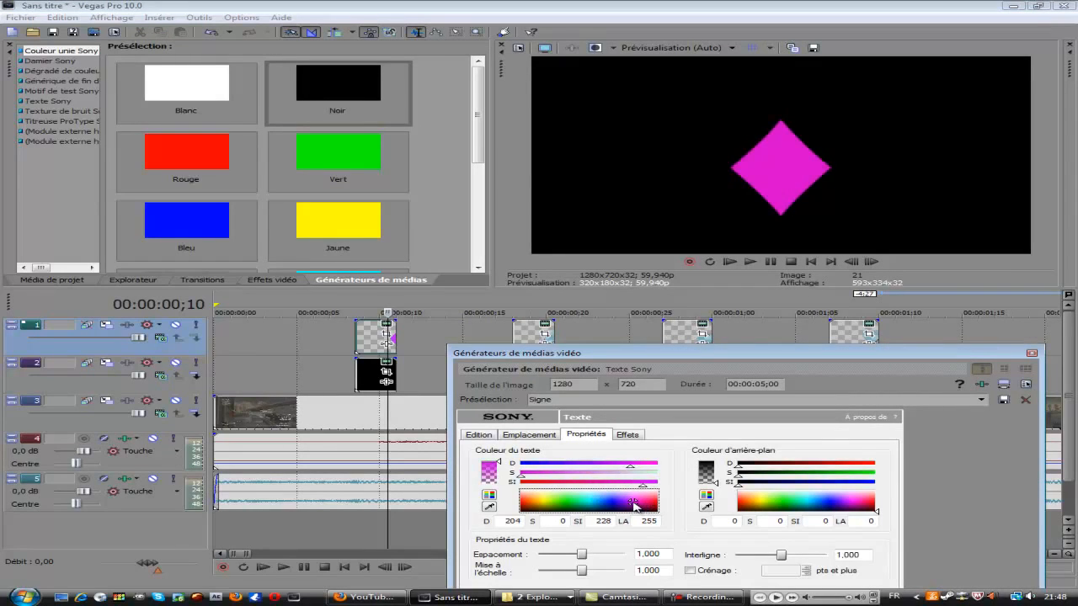
pyautogui.click(1031, 355)
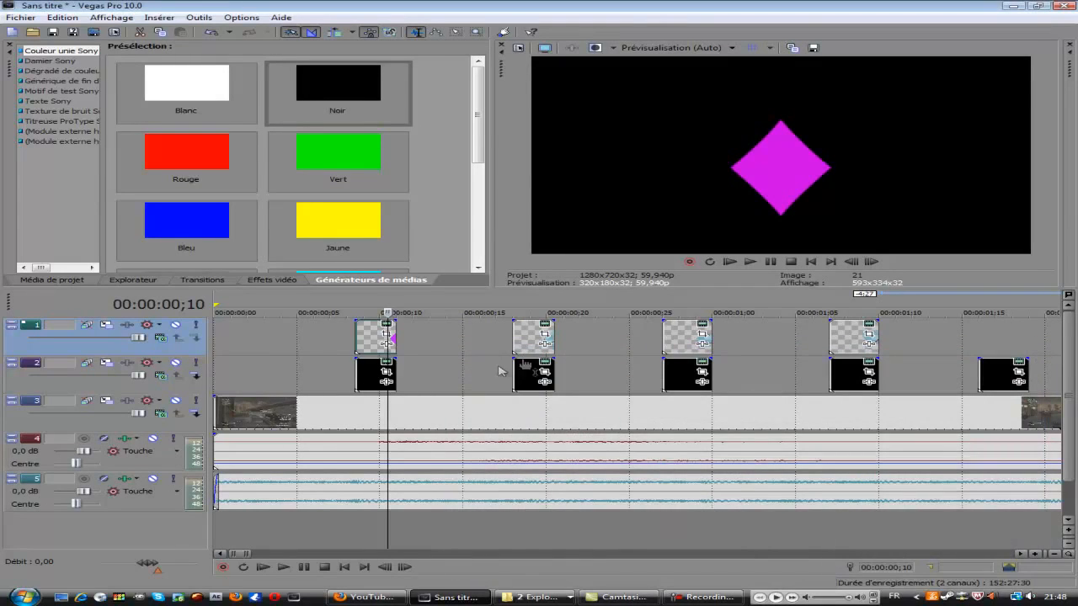
# Step: Change the club symbol's text colour to lime green with an alpha of 255
pyautogui.click(544, 325)
pyautogui.click(586, 434)
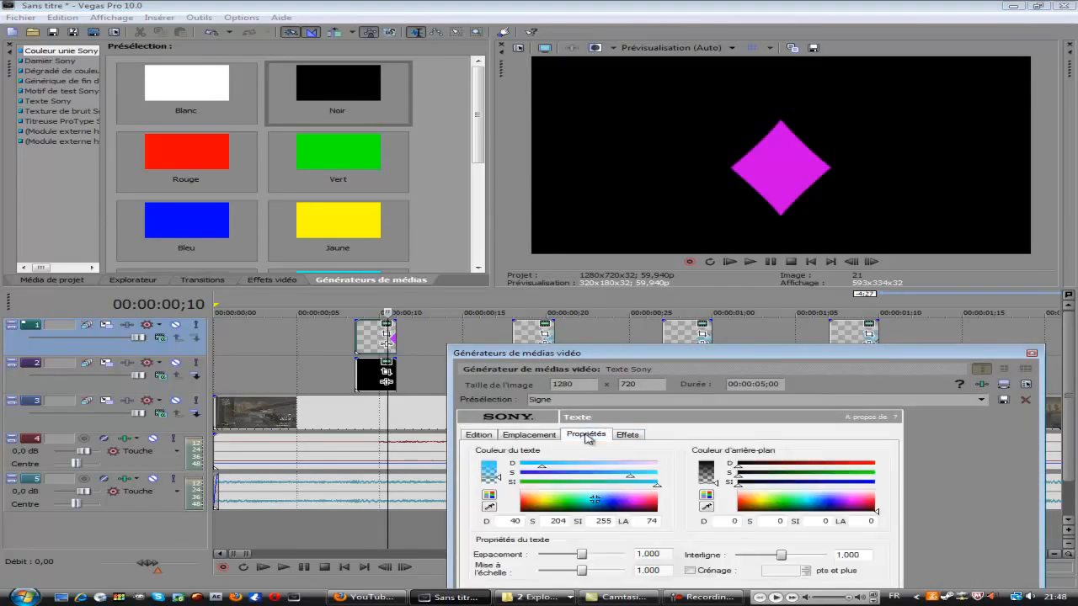
pyautogui.click(541, 500)
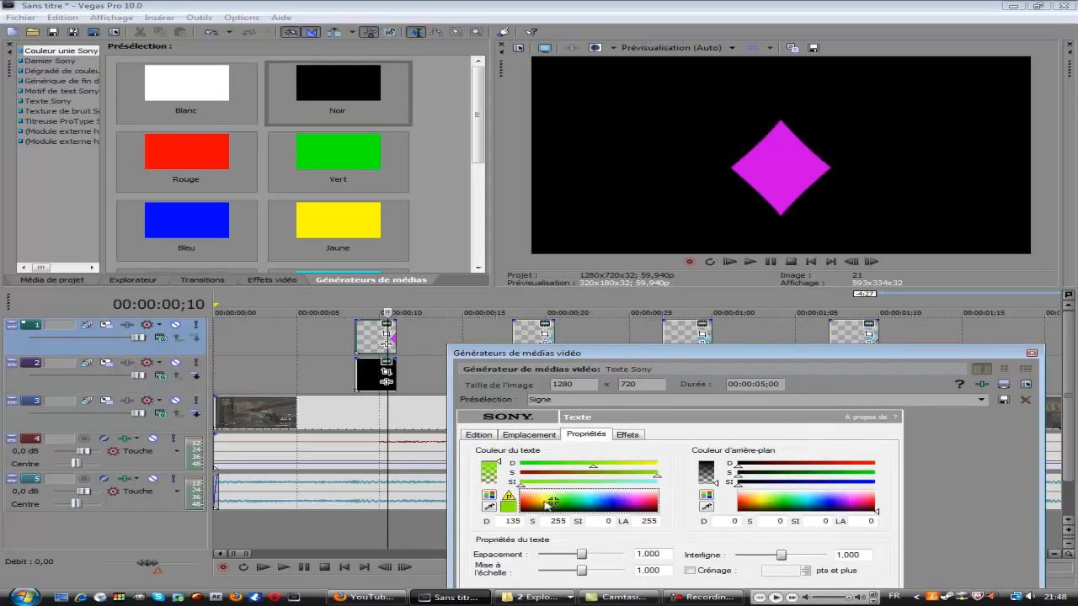
pyautogui.click(1032, 355)
# Step: Change the spade symbol's text colour to bright green with an alpha of 255
pyautogui.click(530, 336)
pyautogui.click(671, 335)
pyautogui.rightClick(674, 337)
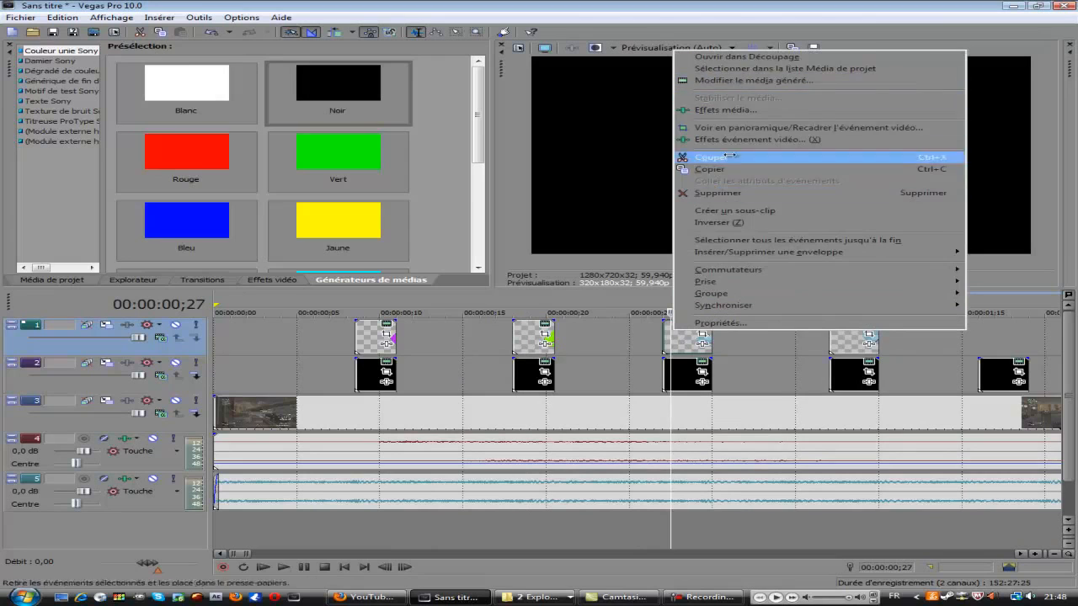
pyautogui.click(729, 352)
pyautogui.click(679, 342)
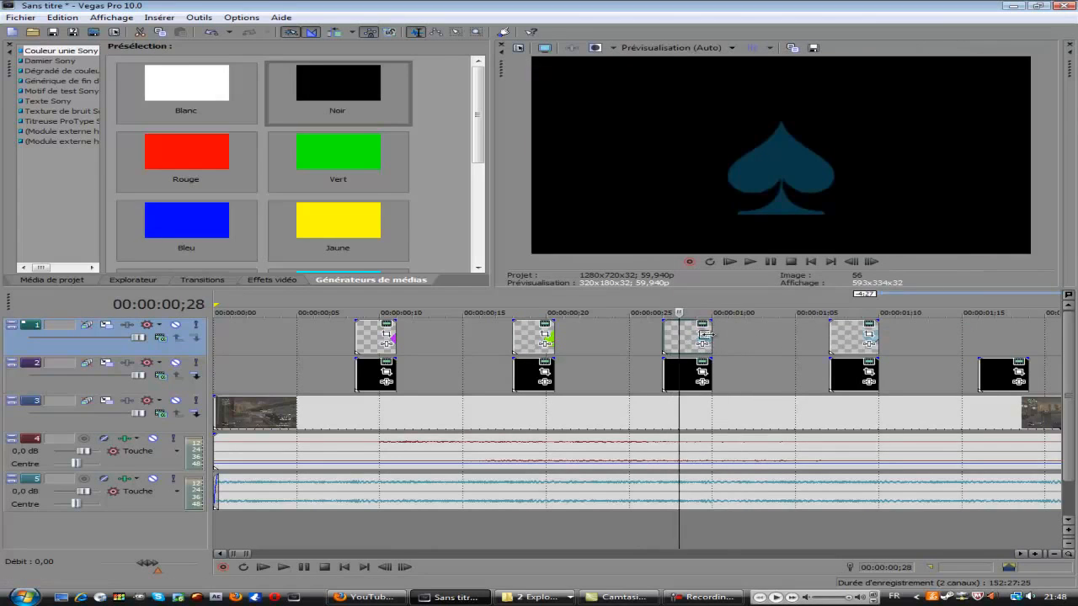
pyautogui.click(702, 334)
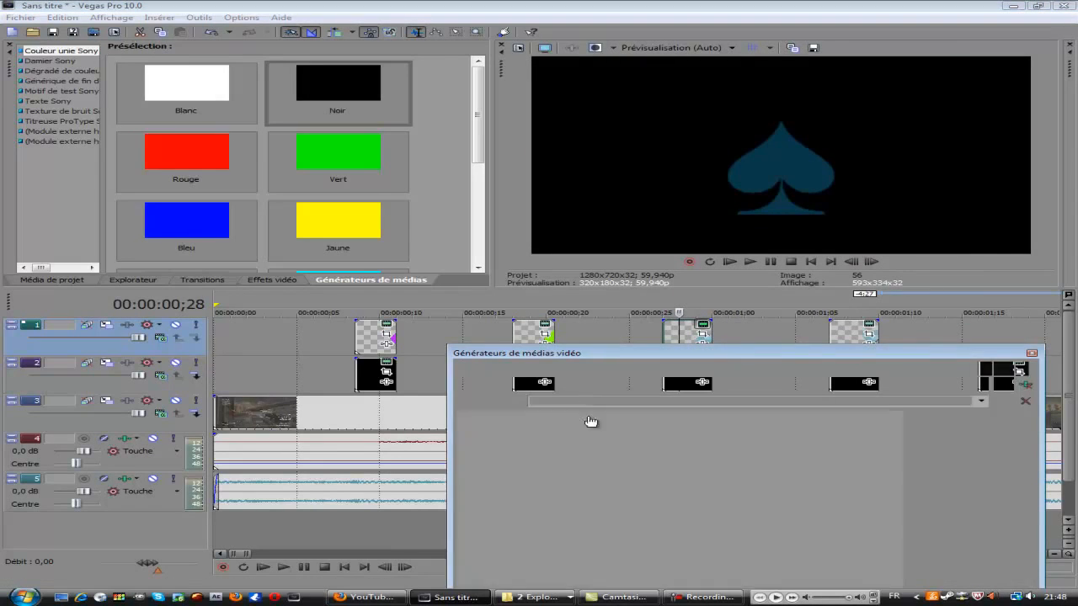
pyautogui.click(589, 433)
pyautogui.click(567, 502)
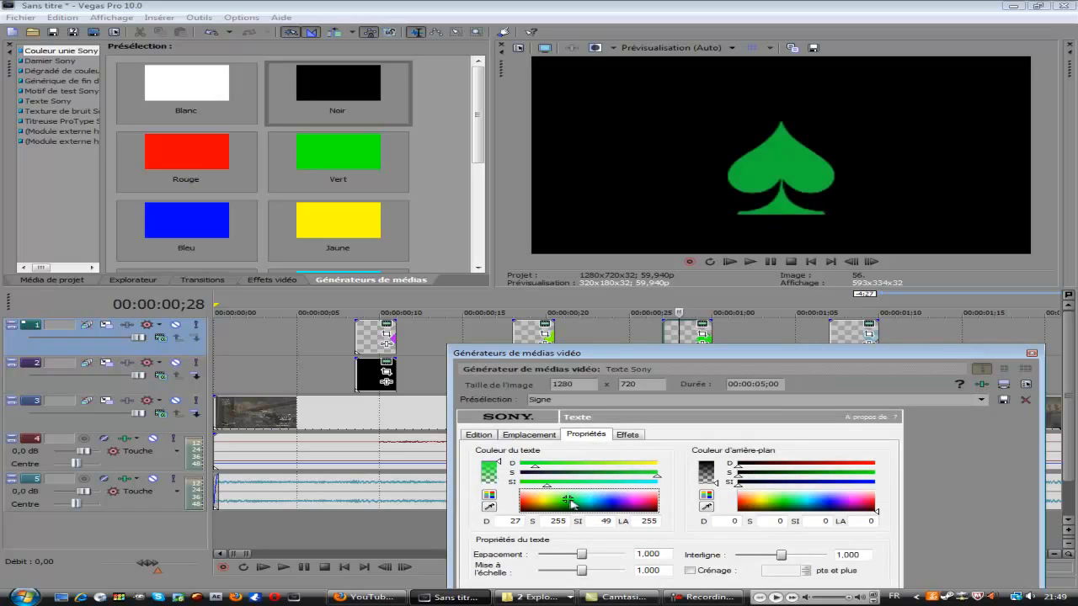
pyautogui.click(1031, 353)
# Step: Change the heart symbol's text colour to bright cyan with an alpha of 255
pyautogui.click(867, 328)
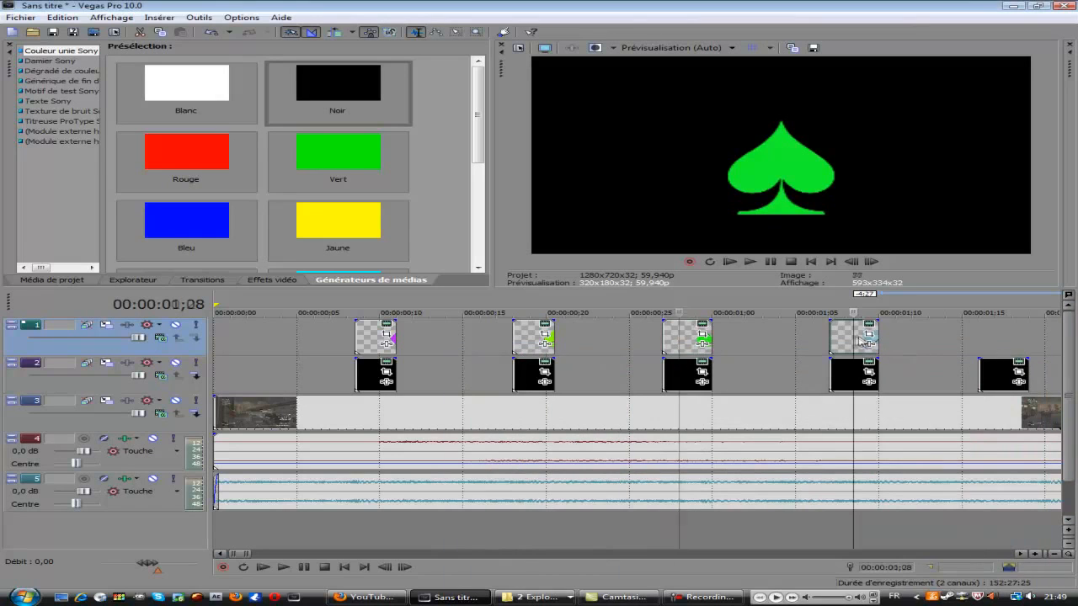
pyautogui.click(587, 433)
pyautogui.click(589, 502)
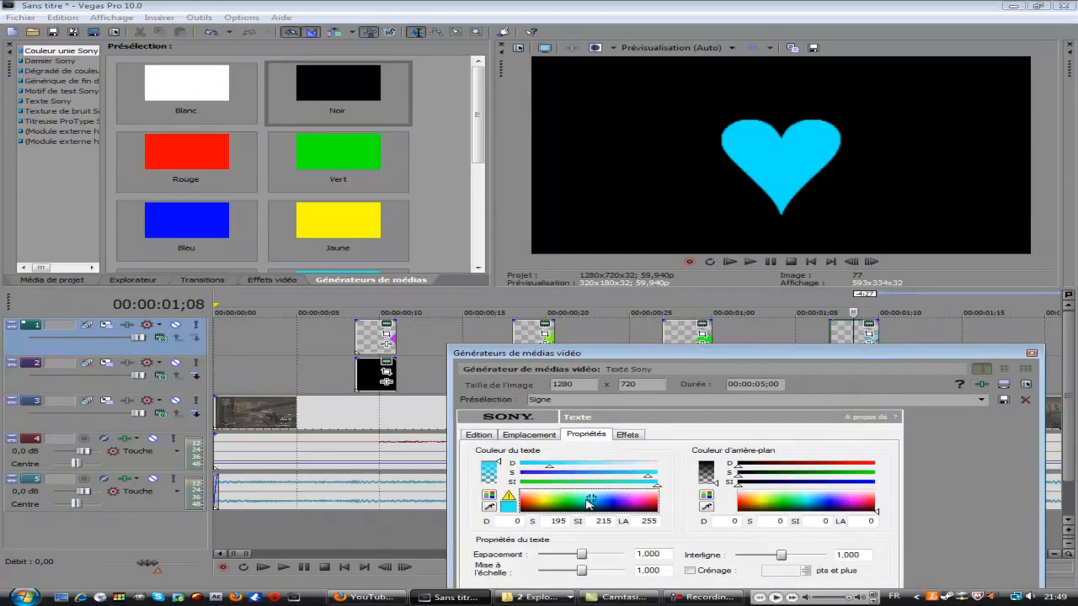
pyautogui.click(1032, 353)
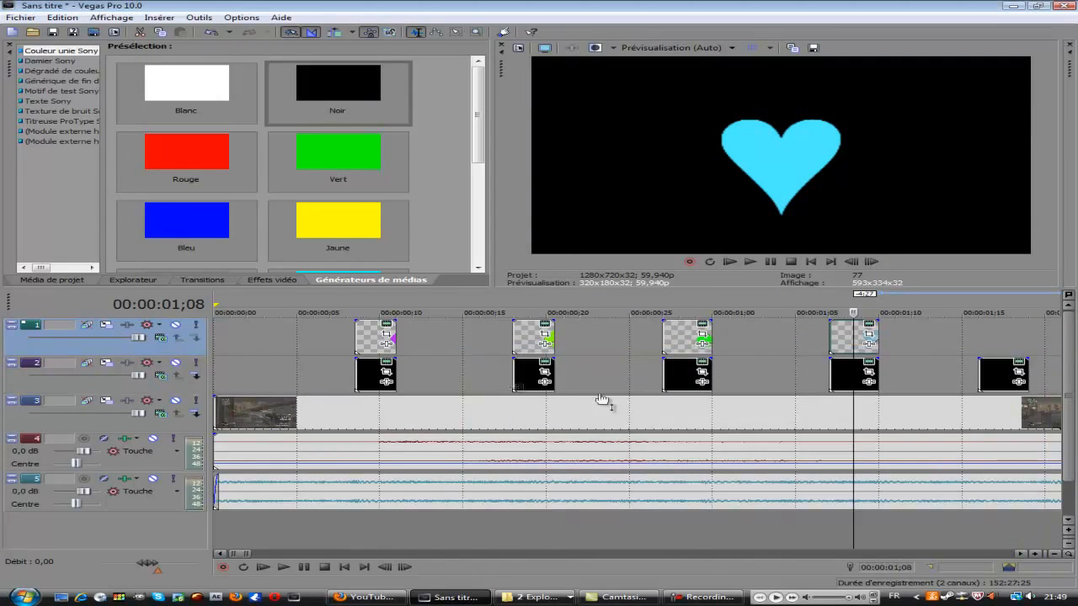
# Step: Play the edit back from the start to check the coloured symbols over the black flashes
pyautogui.click(305, 346)
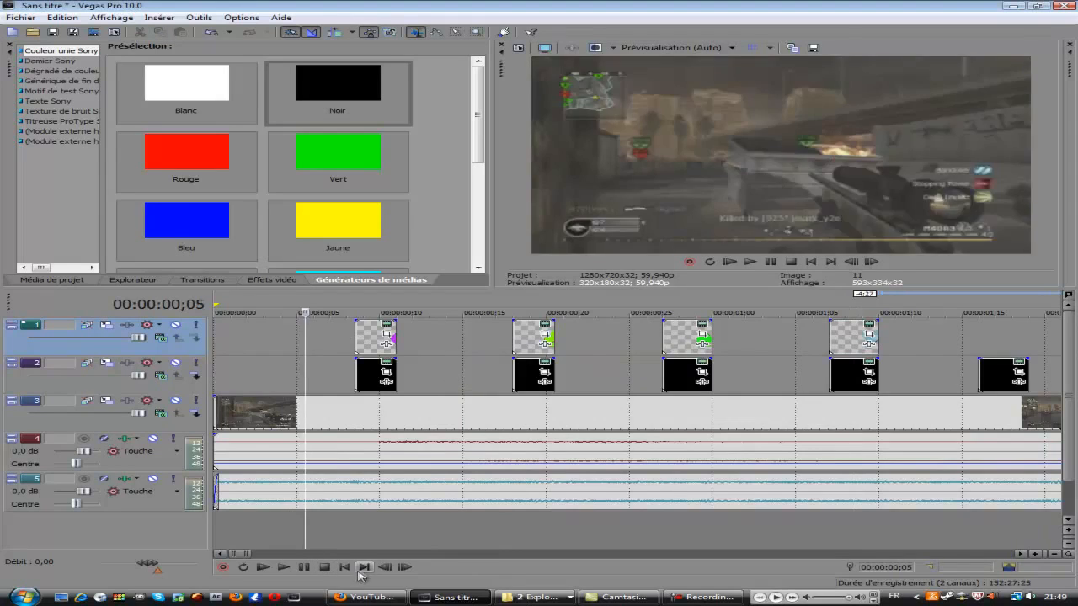
pyautogui.click(362, 570)
pyautogui.click(345, 570)
pyautogui.click(303, 568)
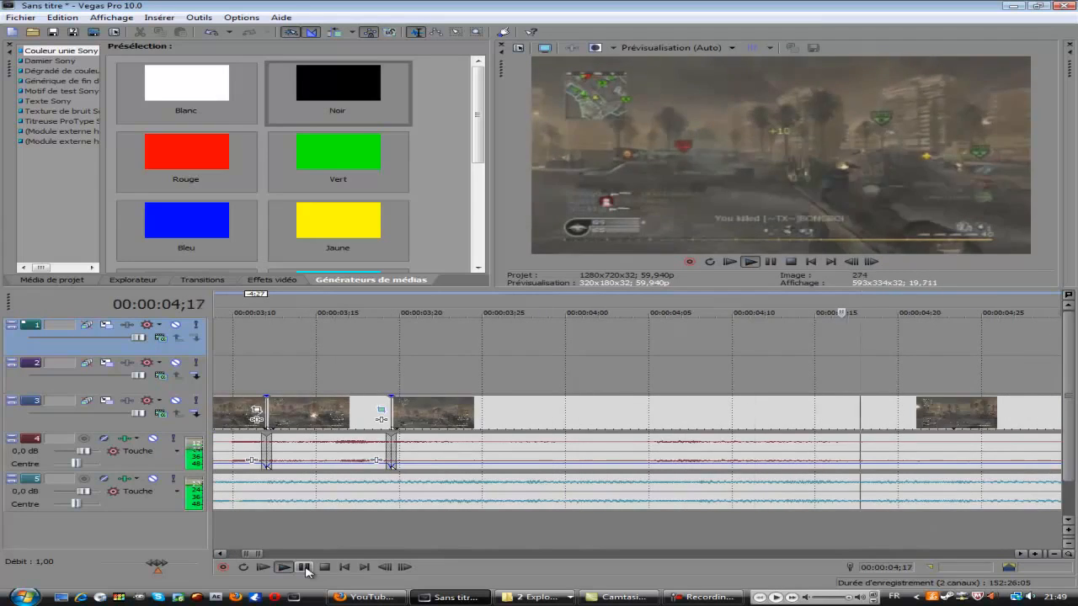
pyautogui.click(304, 568)
pyautogui.moveTo(265, 556); pyautogui.dragTo(228, 553)
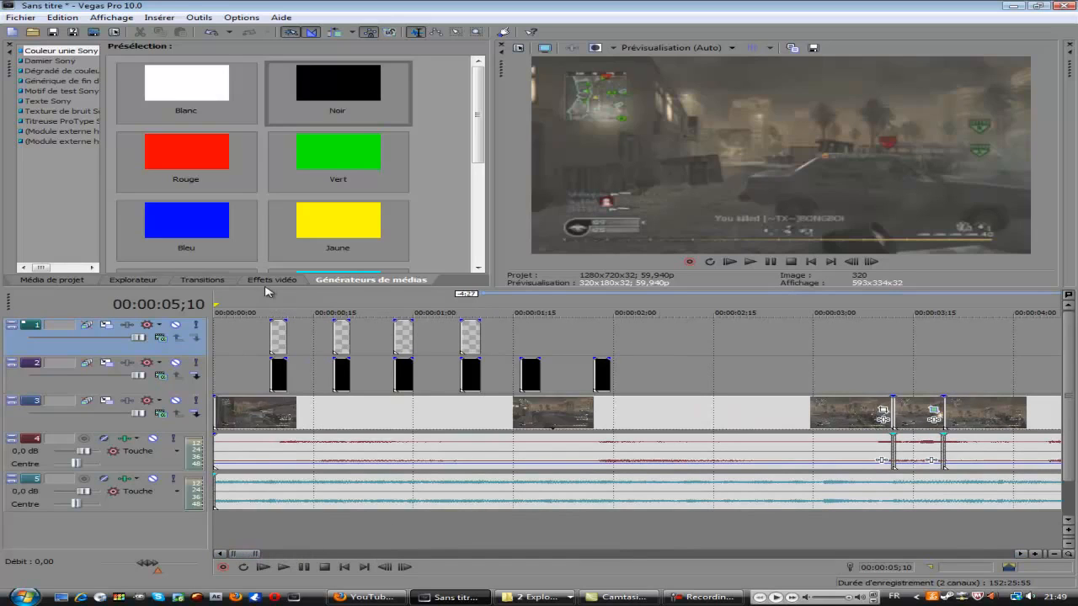
# Step: Set the video preview quality to Prévisualisation (Complet)
pyautogui.click(698, 51)
pyautogui.moveTo(717, 78)
pyautogui.click(797, 85)
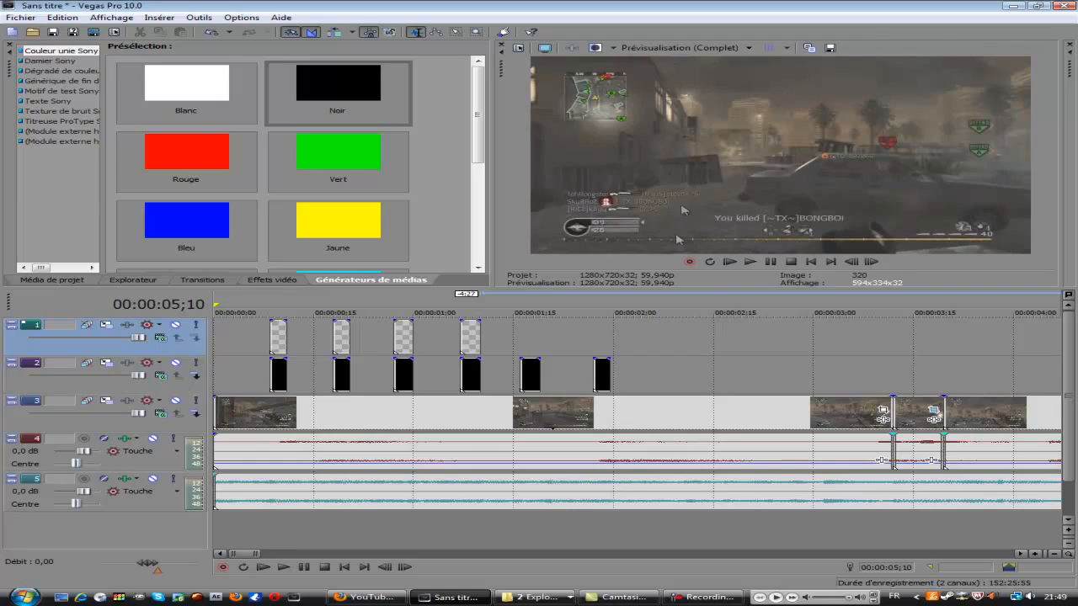
# Step: Apply the hd pvr preset of Correcteur de couleur Sony (secondaire) to the whole game clip track
pyautogui.click(283, 278)
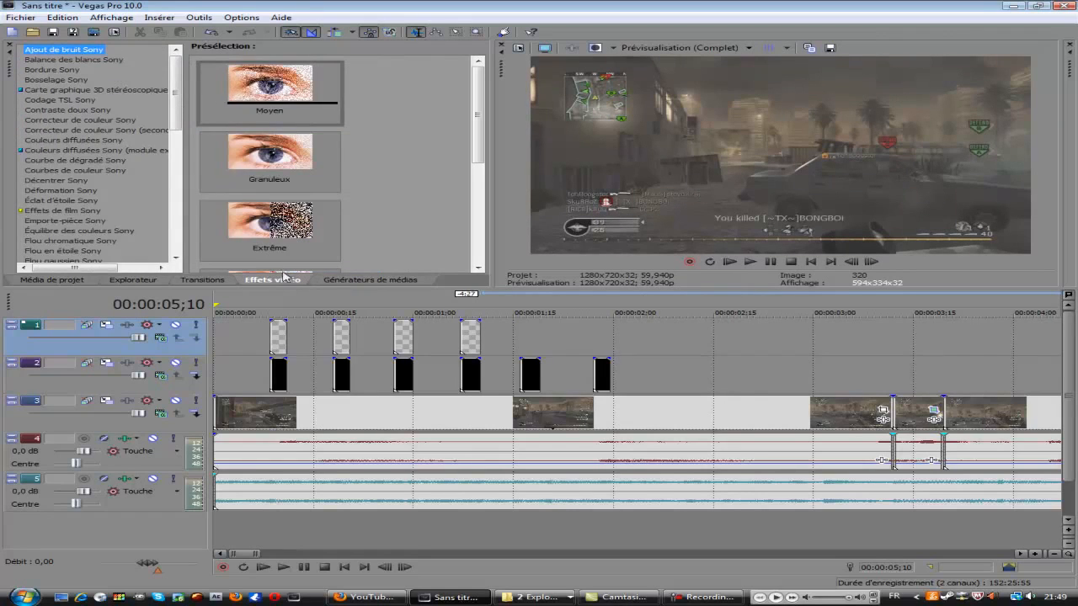
pyautogui.moveTo(176, 82)
pyautogui.mouseDown()
pyautogui.moveTo(171, 109)
pyautogui.moveTo(167, 91)
pyautogui.mouseUp()
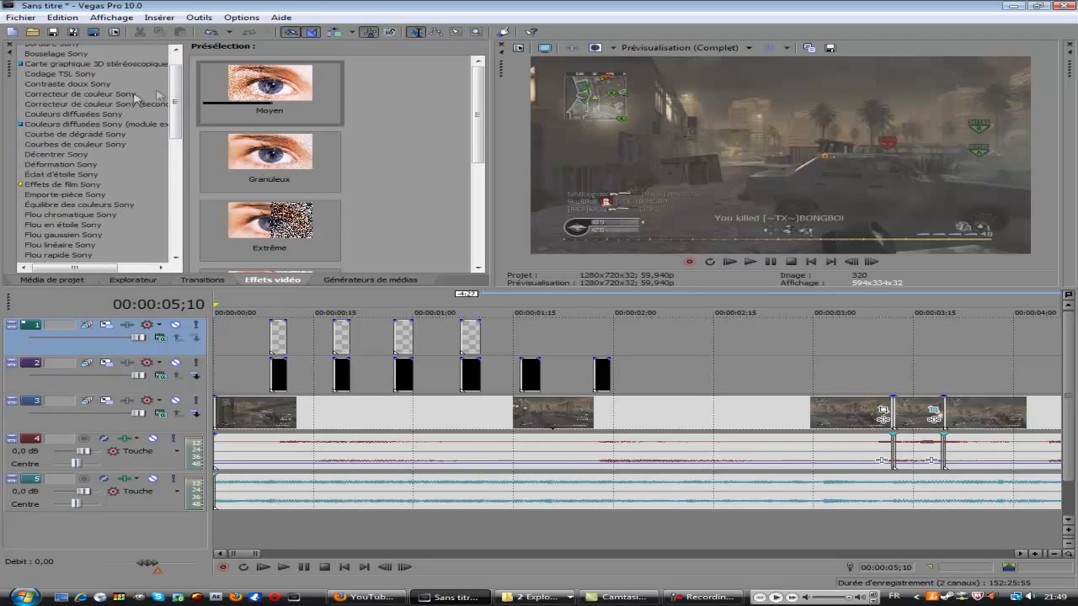
pyautogui.click(110, 104)
pyautogui.click(477, 110)
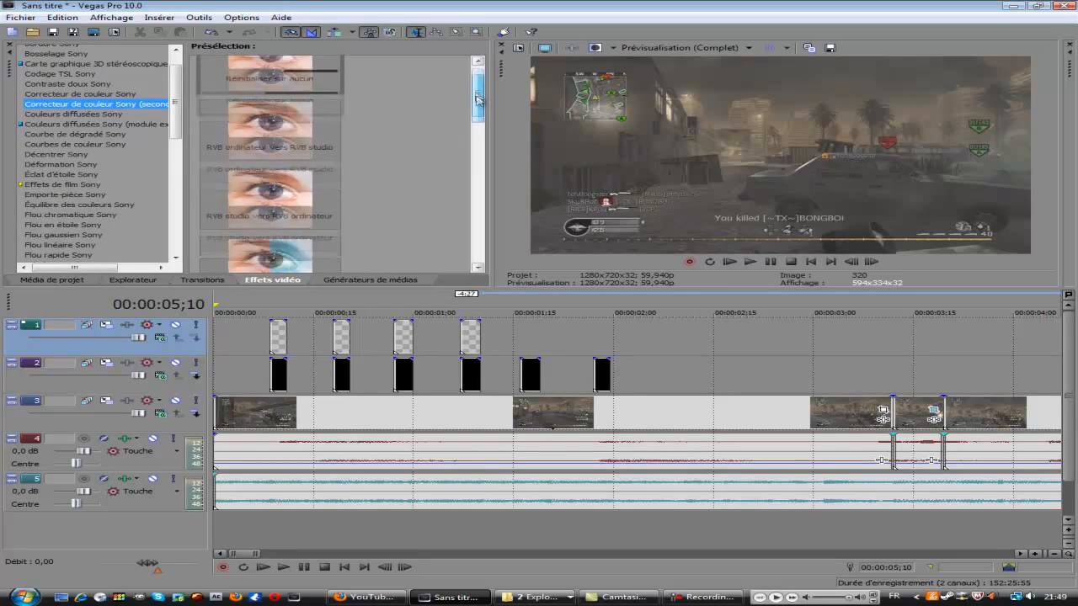
pyautogui.moveTo(479, 112); pyautogui.dragTo(477, 110)
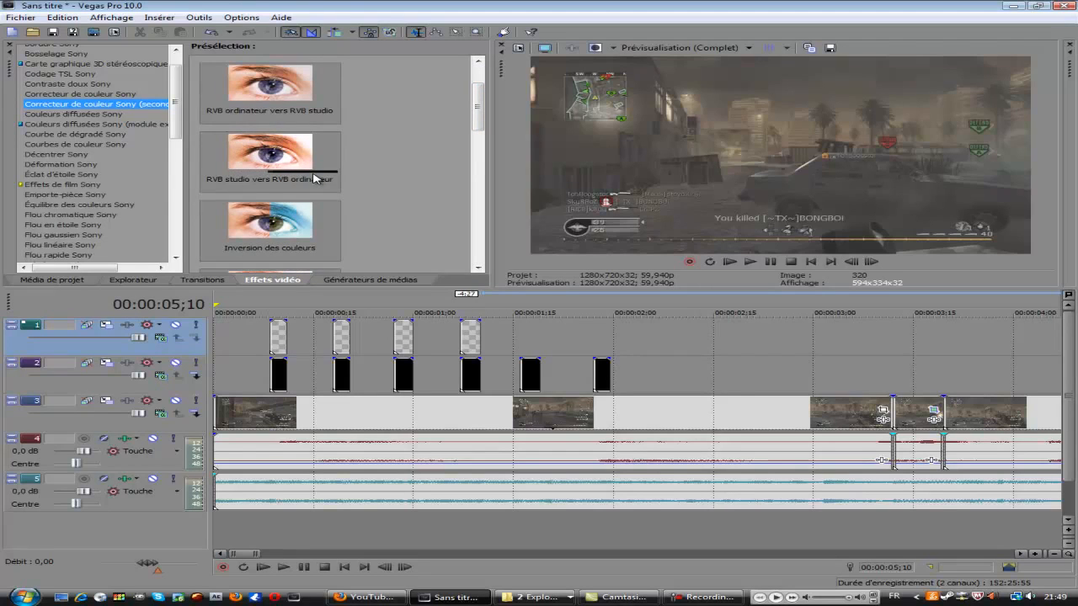
pyautogui.moveTo(476, 122); pyautogui.dragTo(480, 235)
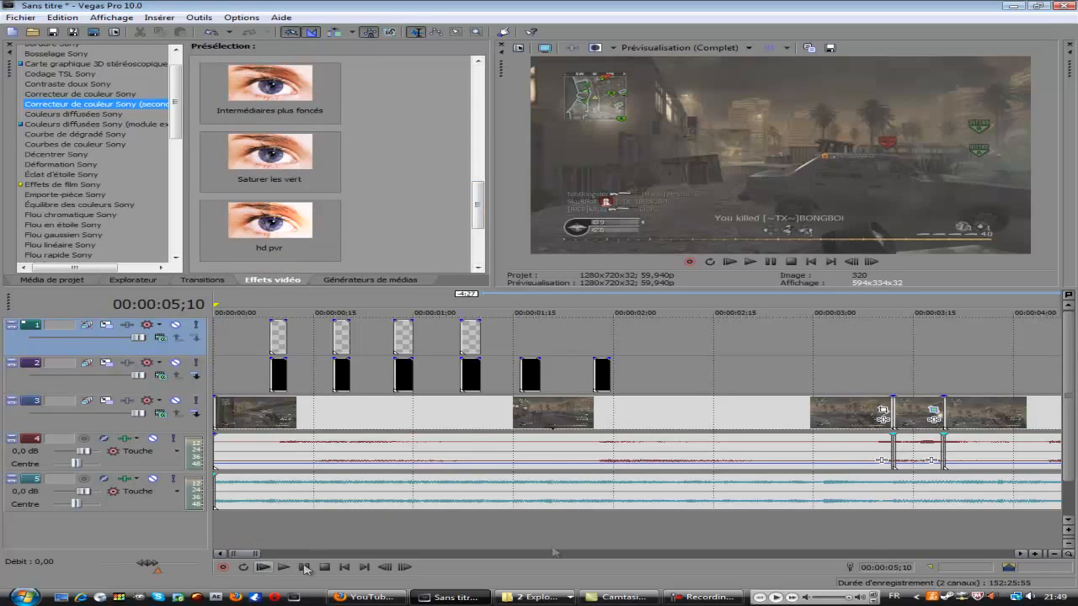
pyautogui.click(1054, 555)
pyautogui.moveTo(231, 225); pyautogui.dragTo(750, 421)
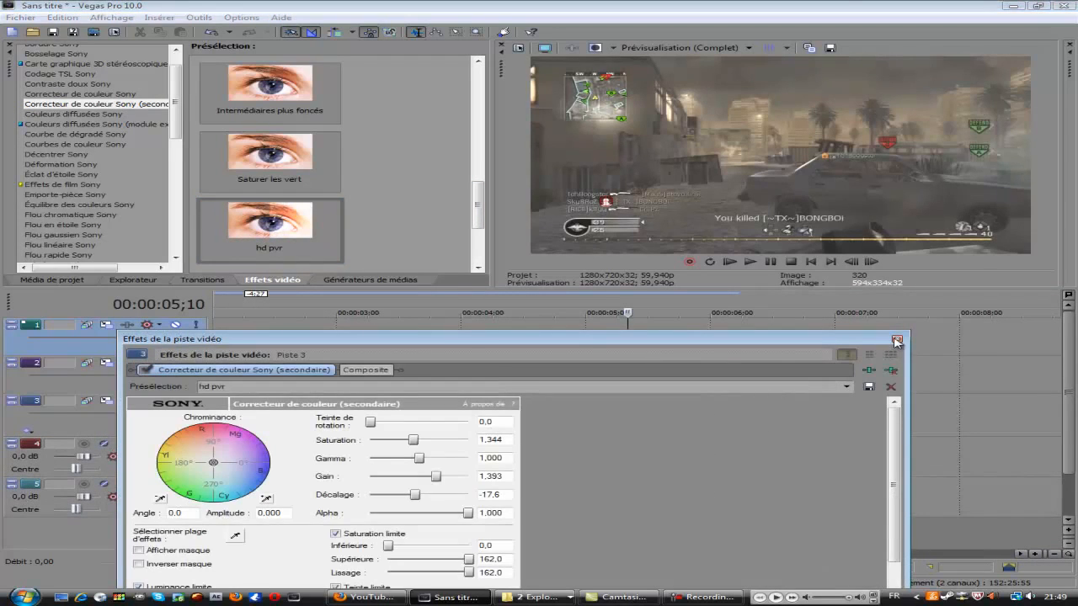
pyautogui.click(896, 341)
# Step: Add the Contraste doux Sony effect with the Contraste modéré doux preset to the game clip track
pyautogui.scroll(1, 175, 108)
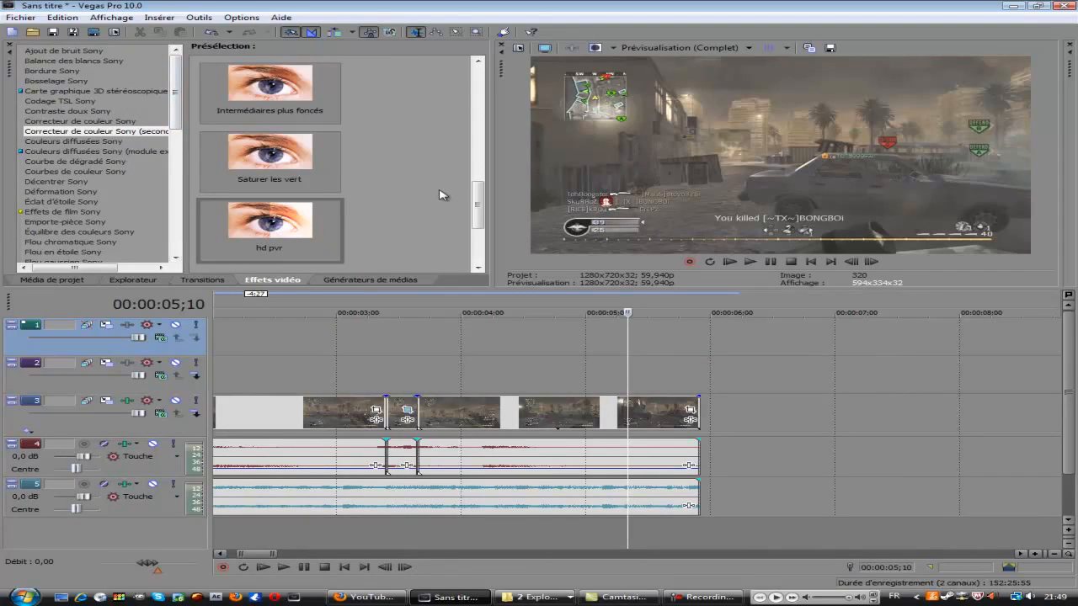
pyautogui.click(72, 111)
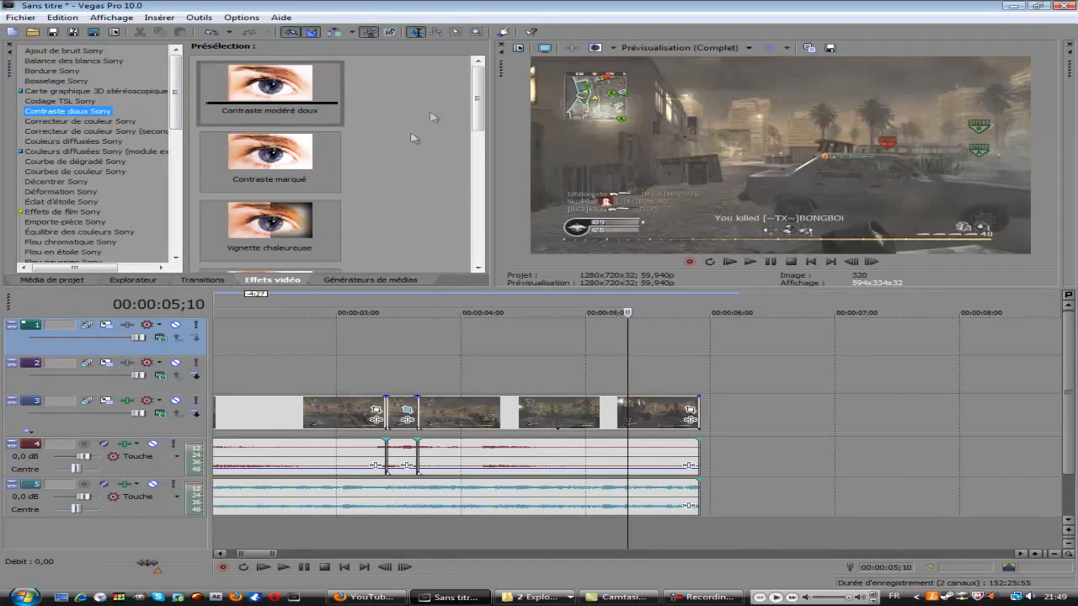
pyautogui.moveTo(477, 97)
pyautogui.mouseDown()
pyautogui.moveTo(491, 215)
pyautogui.moveTo(490, 89)
pyautogui.mouseUp()
pyautogui.moveTo(280, 95); pyautogui.dragTo(721, 416)
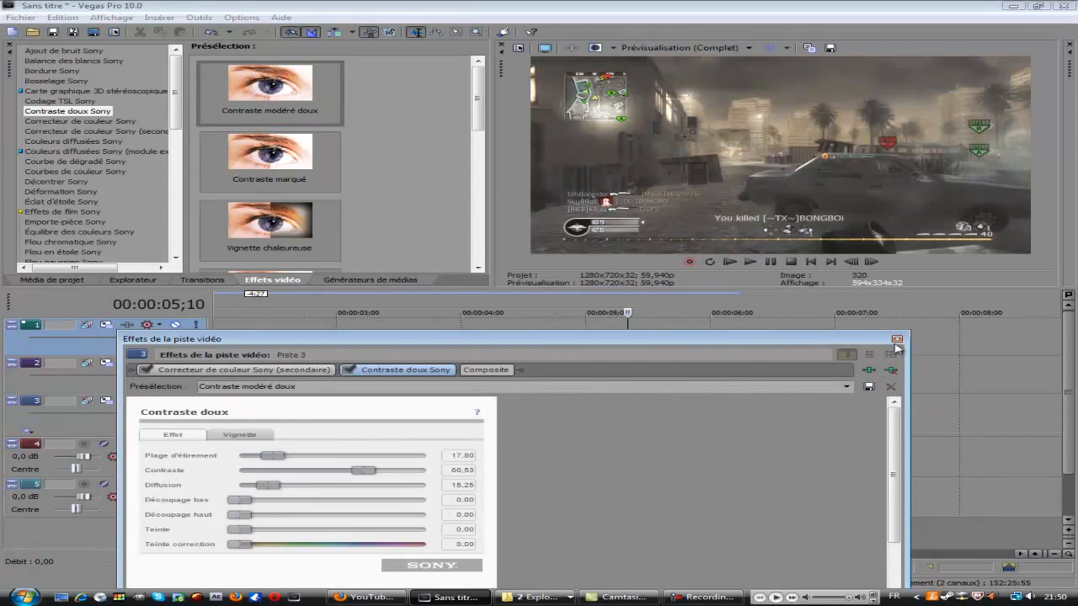
pyautogui.click(897, 340)
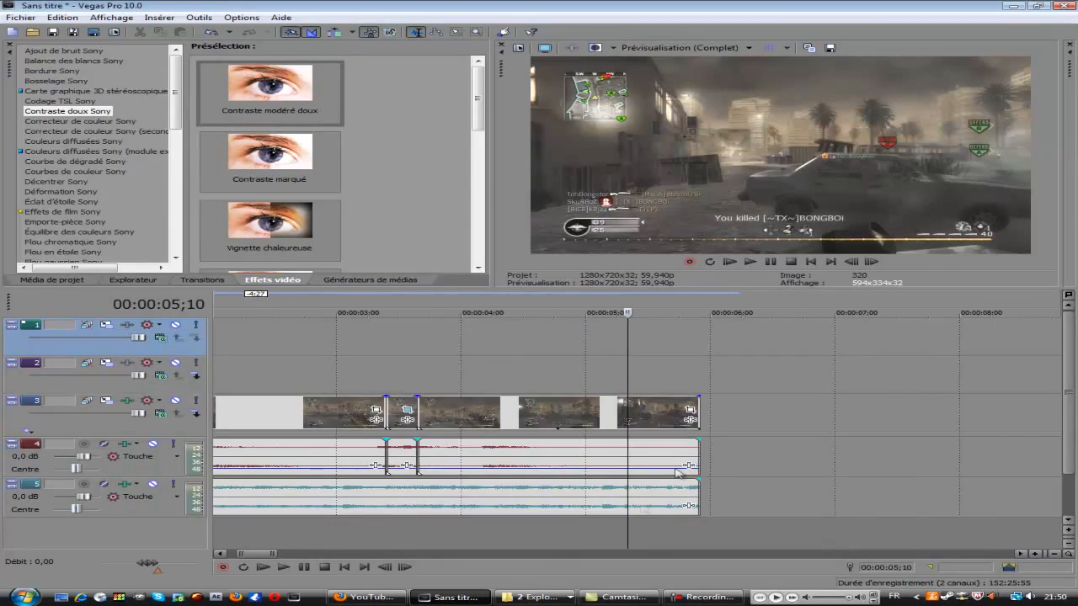
# Step: Insert a text event reading MAFTUTO on the top video track at the start of the fifth black flash
pyautogui.click(346, 567)
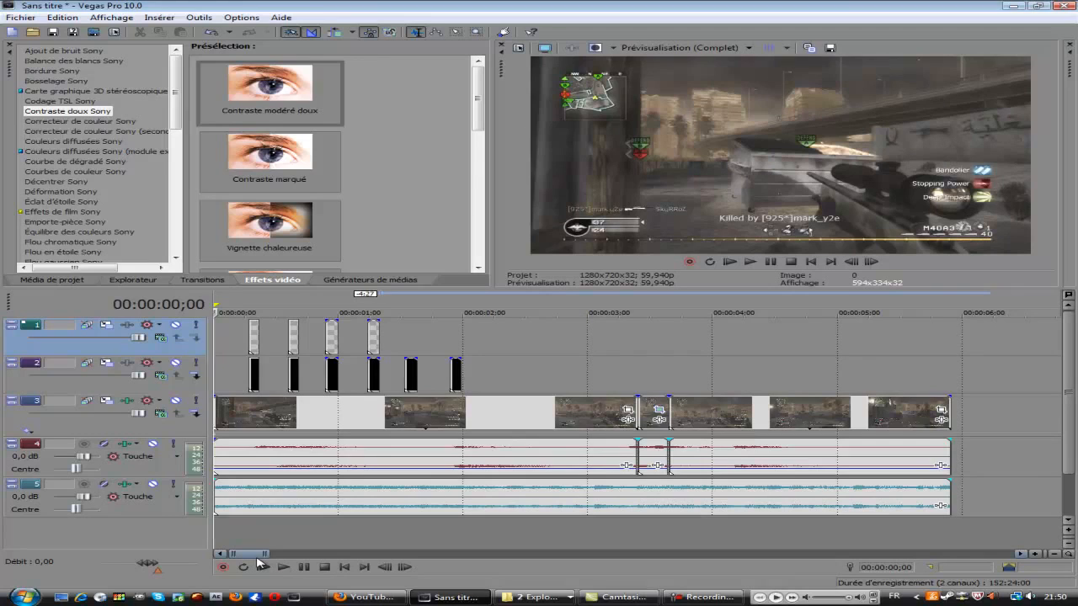
pyautogui.click(406, 341)
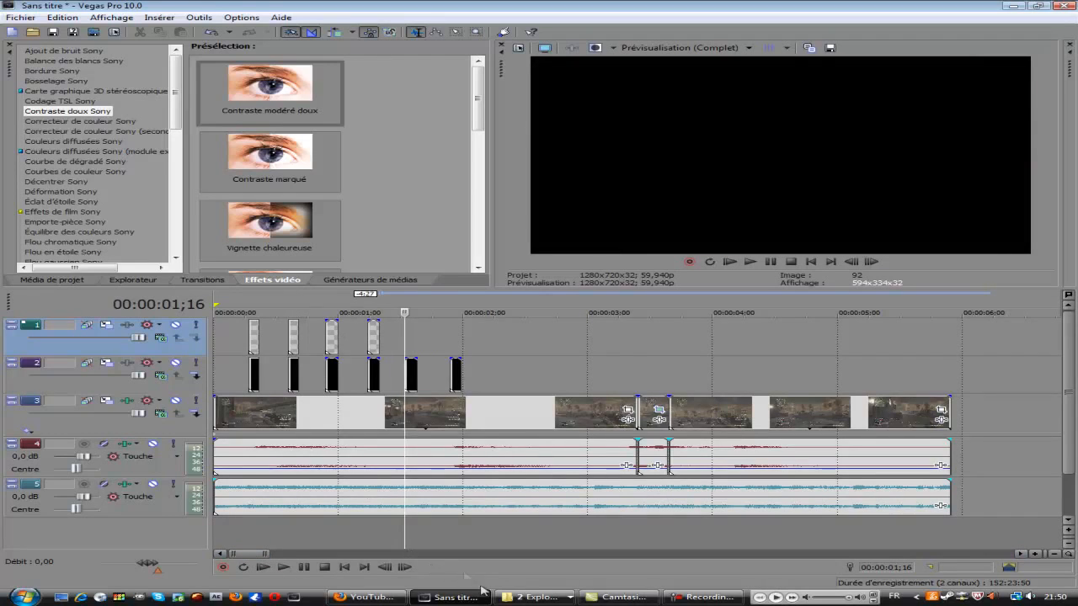
pyautogui.click(532, 597)
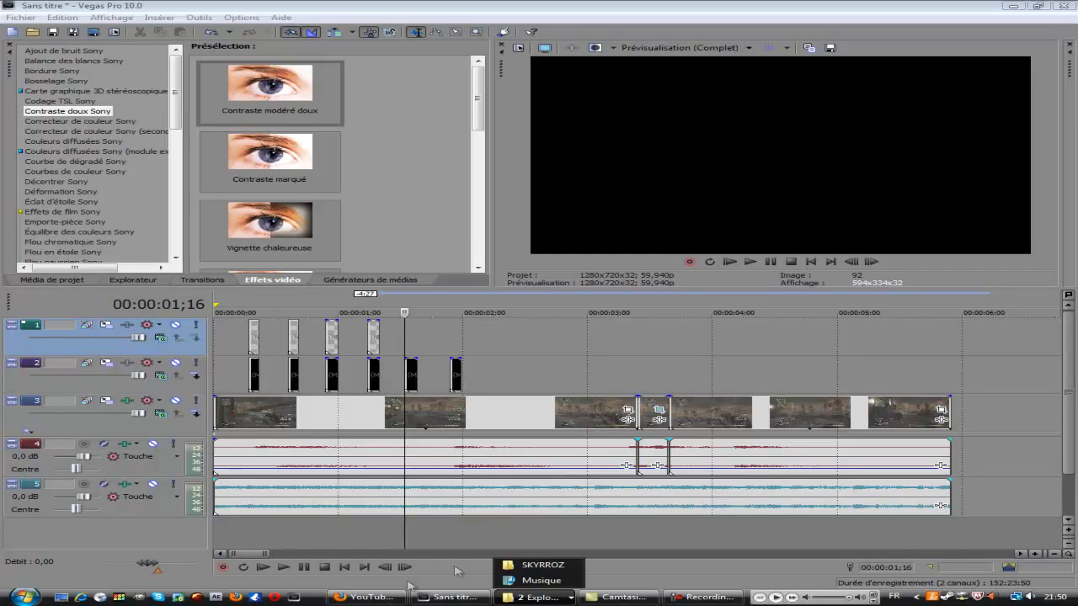
pyautogui.rightClick(405, 337)
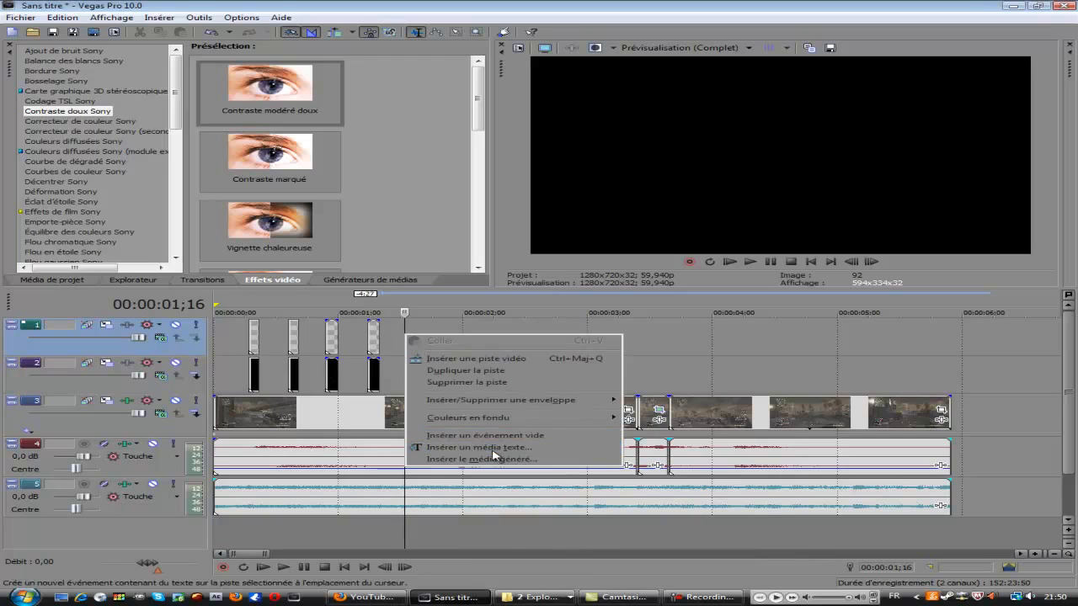
pyautogui.click(496, 457)
pyautogui.hotkey('ctrl', 'a')
pyautogui.write('MAFTUTO')
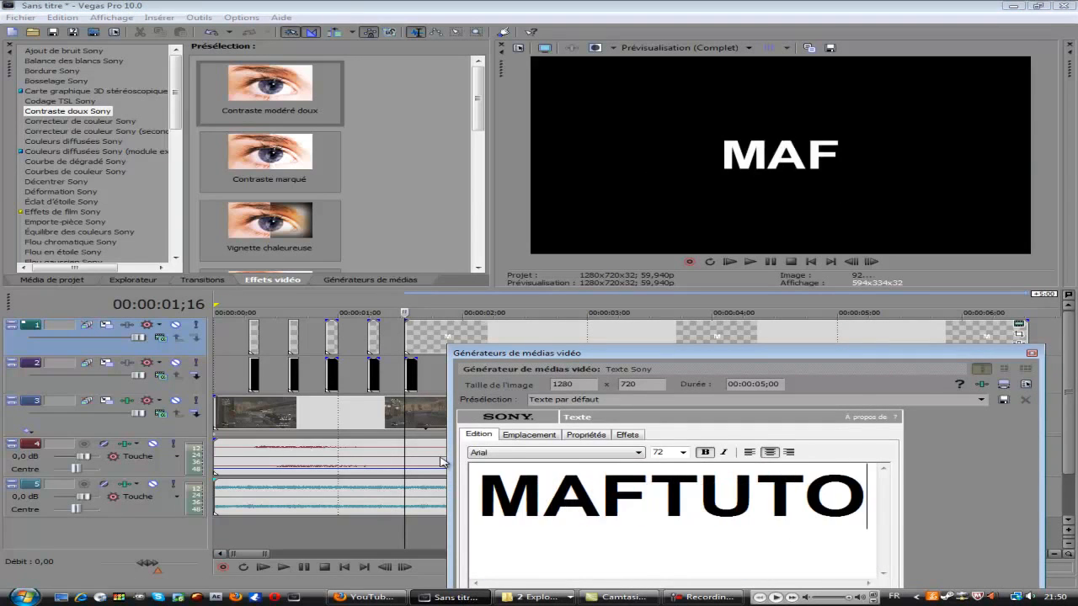
pyautogui.click(1032, 352)
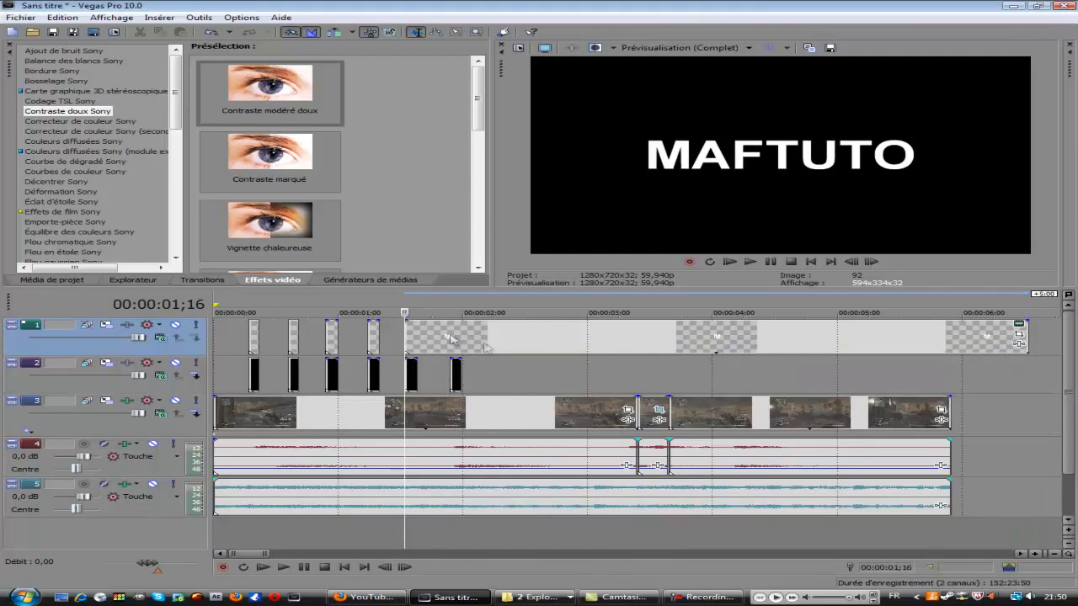
# Step: Split the MAFTUTO text event at the end of the fifth black flash and delete the excess
pyautogui.click(426, 337)
pyautogui.click(426, 339)
pyautogui.press('Delete')
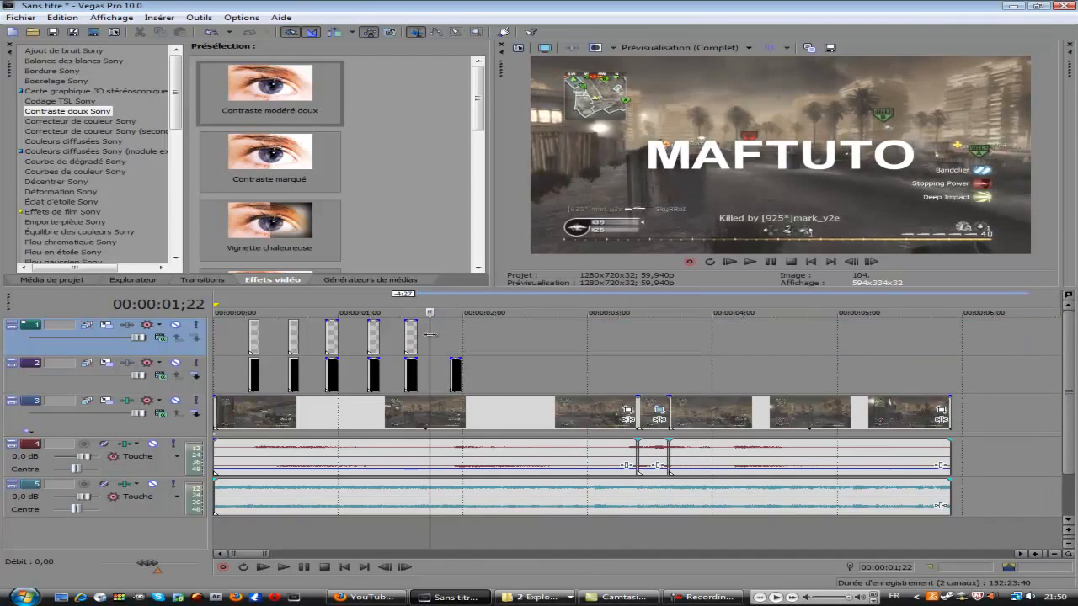
# Step: Insert a text event reading THEPLAYERSSTUDIO in font size 36 on the top track at the start of the sixth black flash
pyautogui.click(452, 336)
pyautogui.rightClick(455, 333)
pyautogui.click(580, 448)
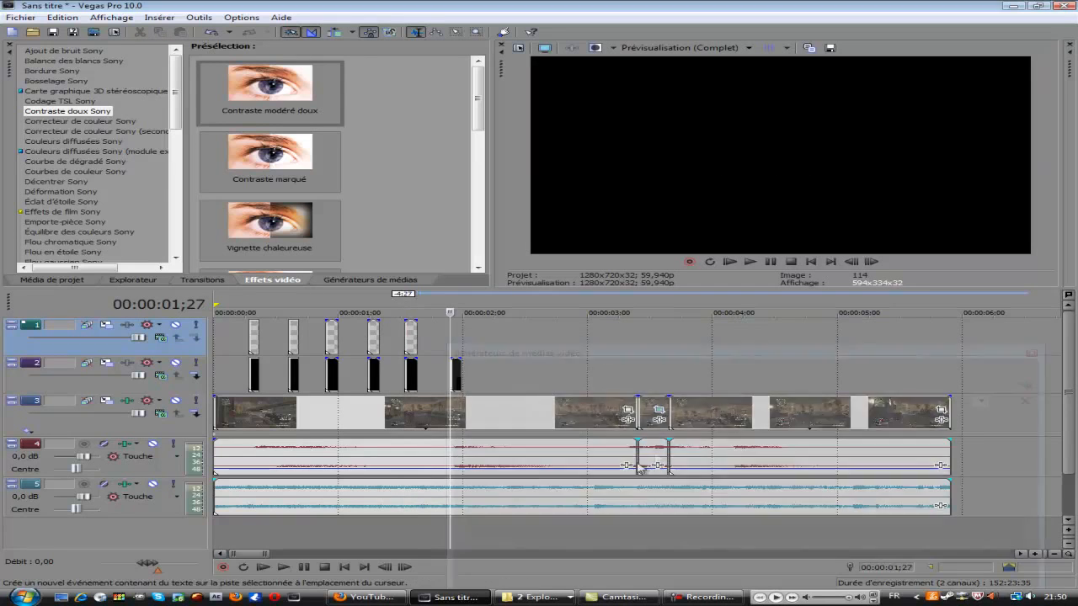
pyautogui.moveTo(582, 470); pyautogui.dragTo(881, 559)
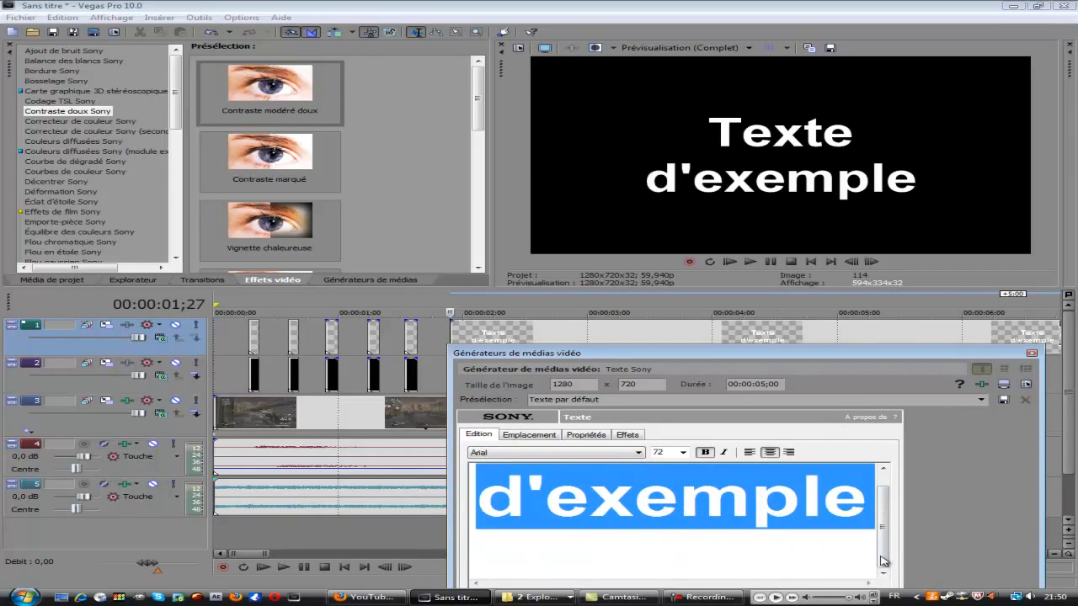
pyautogui.write('THEPLA')
pyautogui.write('YERSST')
pyautogui.write('UDIO')
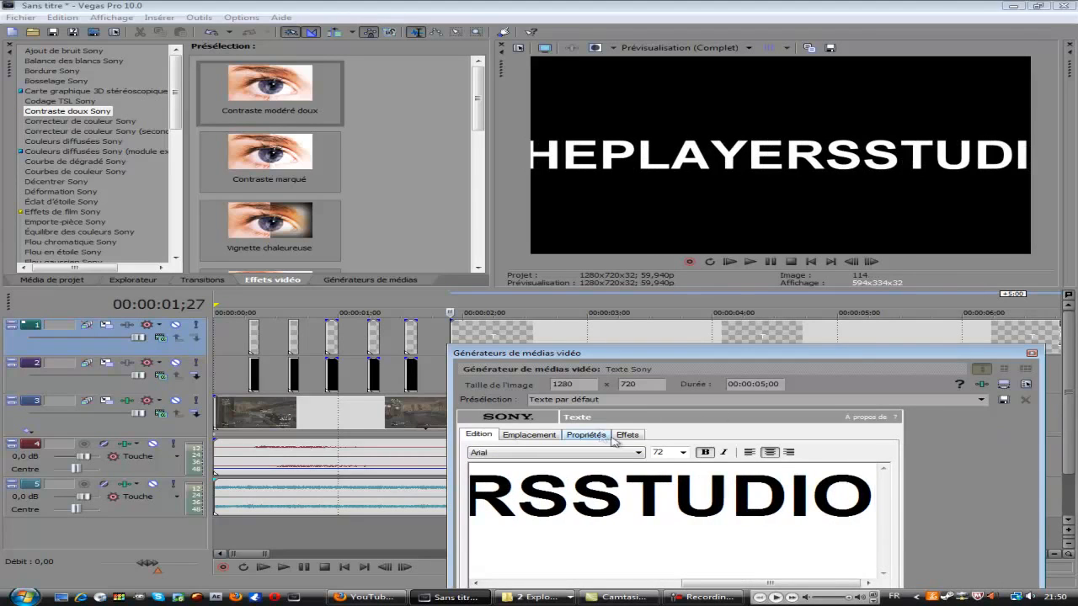
pyautogui.click(684, 453)
pyautogui.click(670, 327)
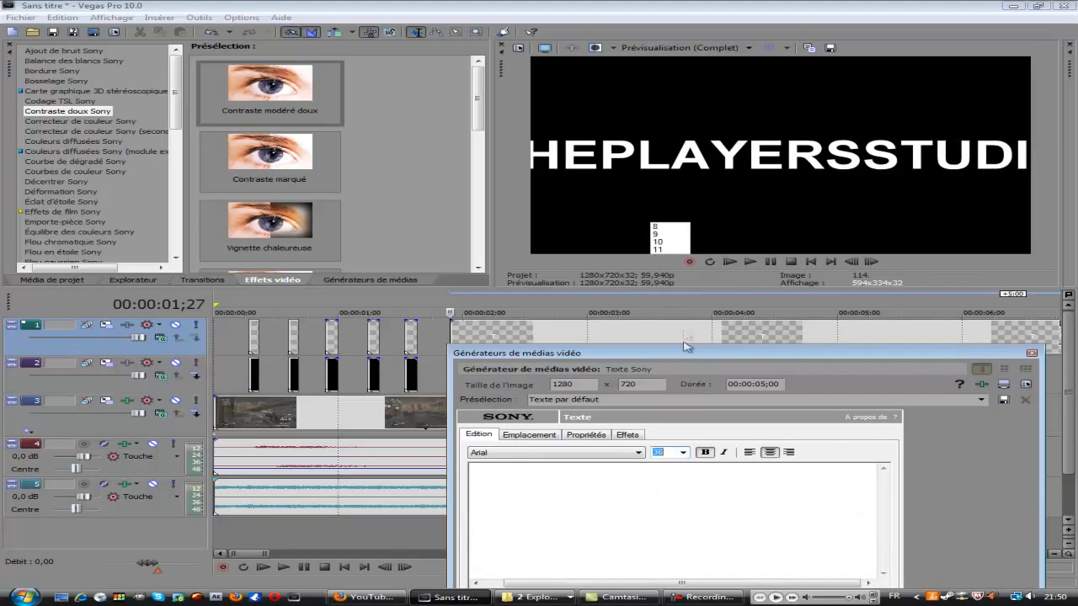
pyautogui.click(1031, 352)
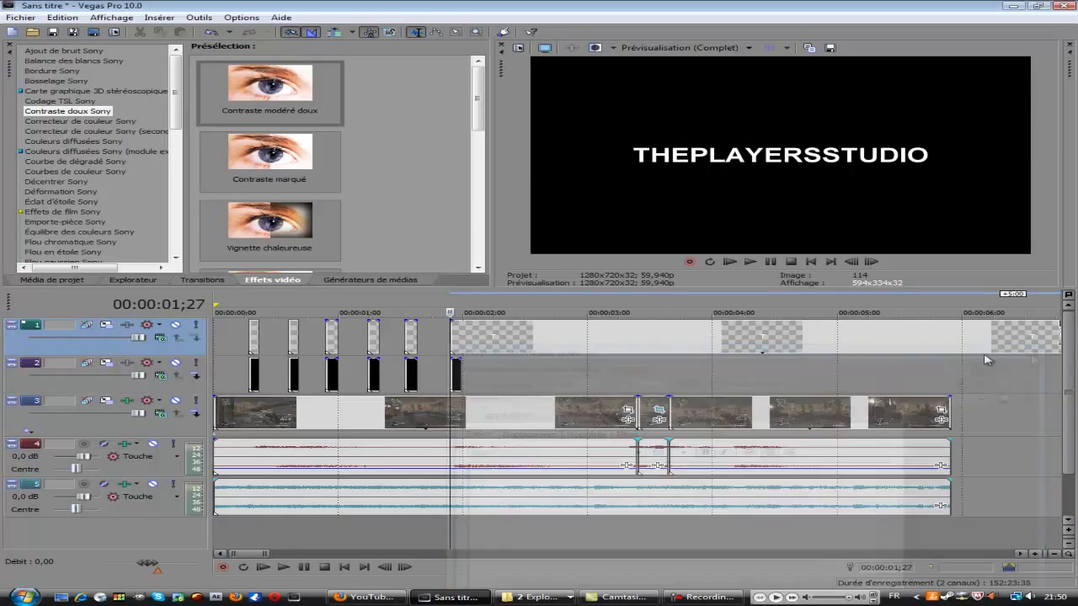
# Step: Split the THEPLAYERSSTUDIO text event at the end of the sixth black flash and delete the excess
pyautogui.click(461, 338)
pyautogui.click(483, 340)
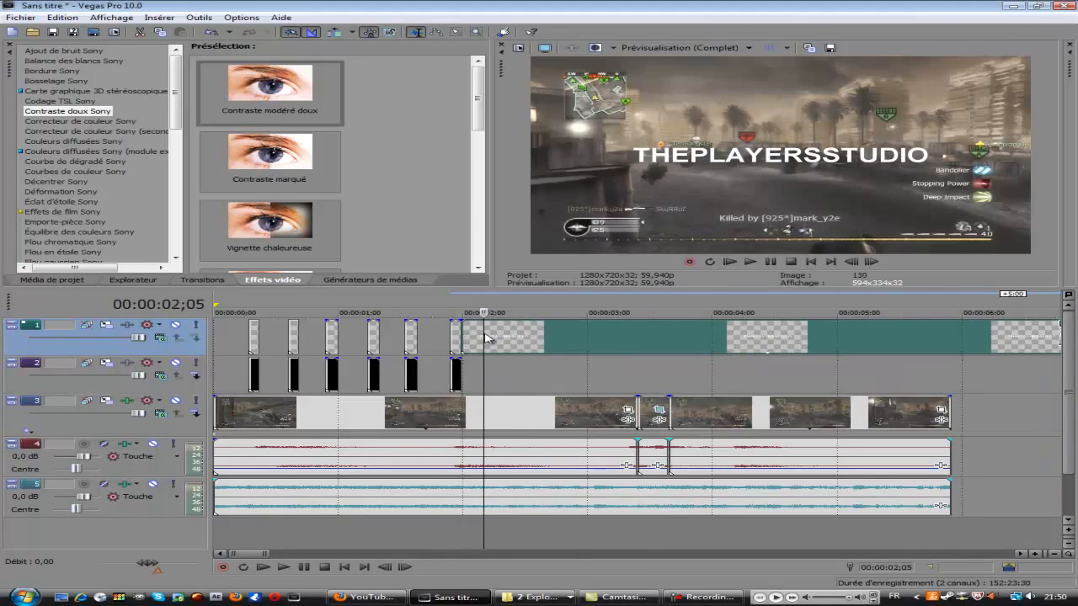
pyautogui.press('Delete')
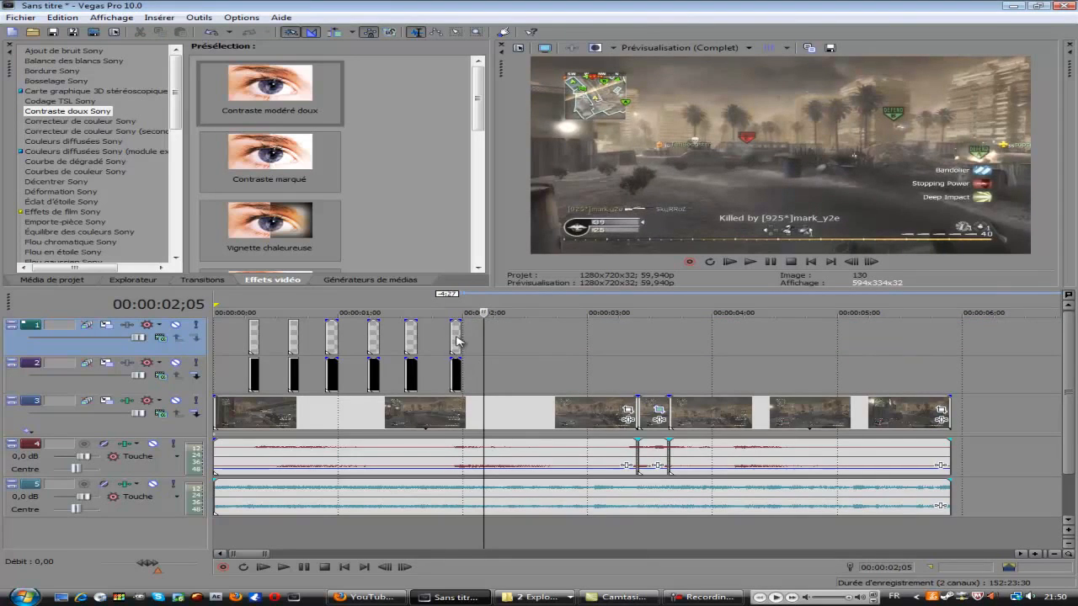
pyautogui.click(452, 339)
pyautogui.click(539, 354)
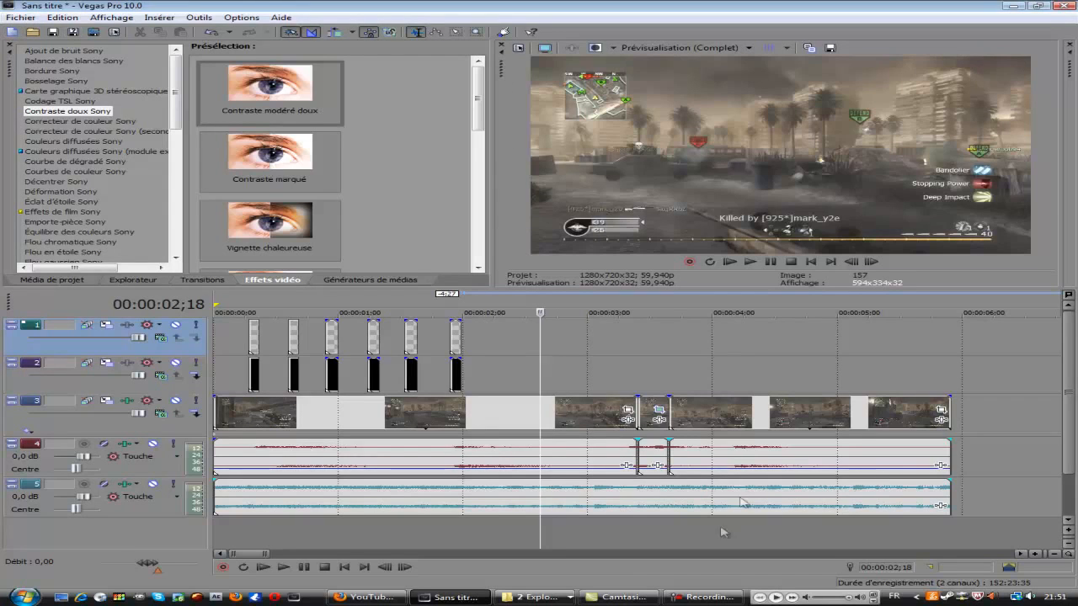
pyautogui.click(702, 597)
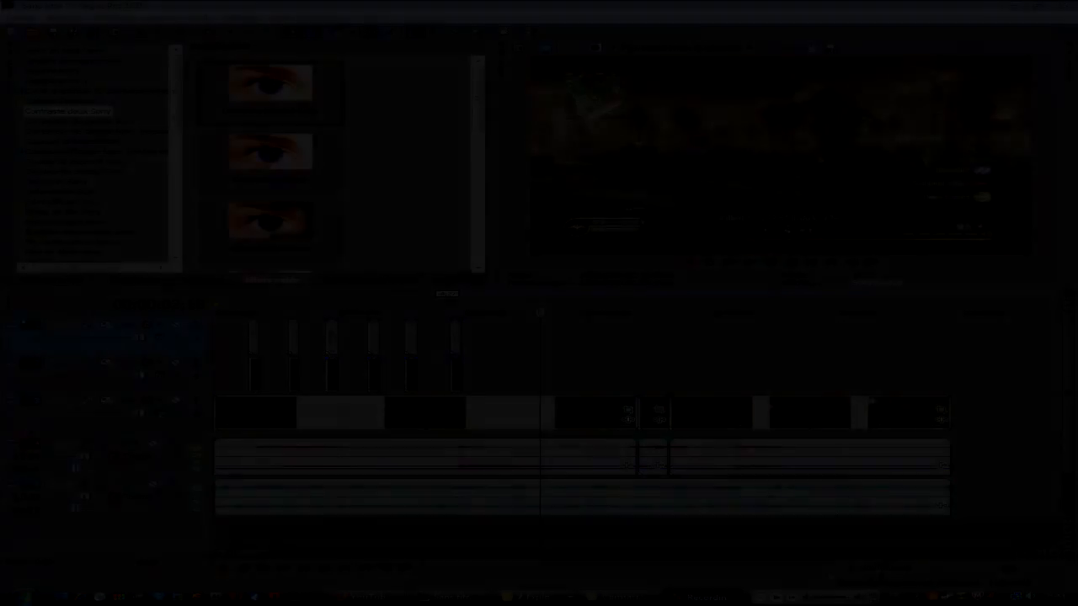